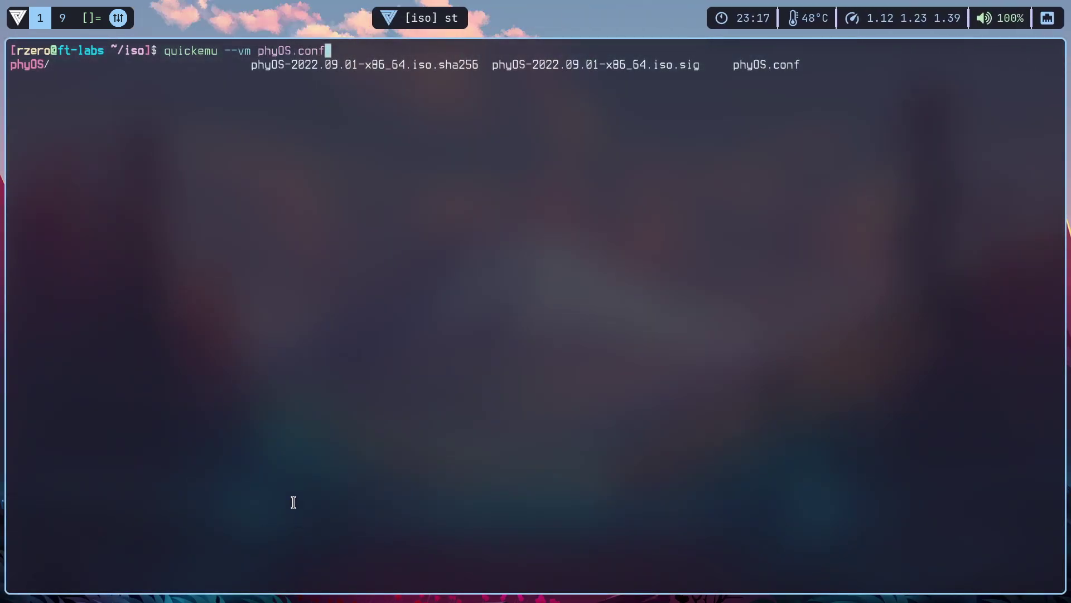
Launch the phyOS virtual machine with quickemu --vm phyOS.conf from ~/iso.
key("Return")
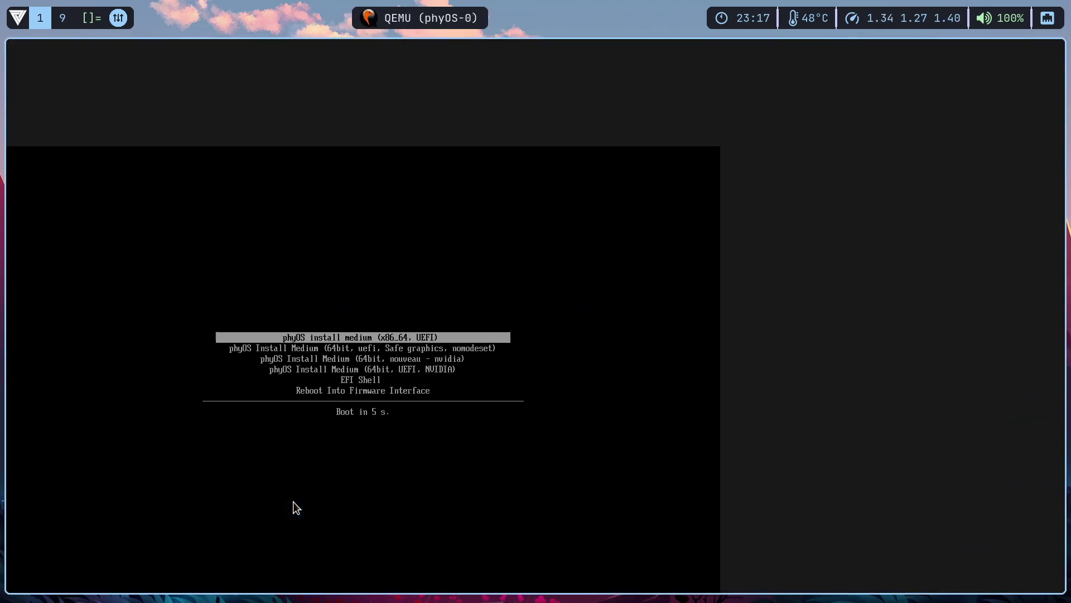
Browse the boot entries, then boot the phyOS install medium (x86_64, UEFI) entry.
key("Down")
key("Down")
key("Down")
key("Down")
key("Down")
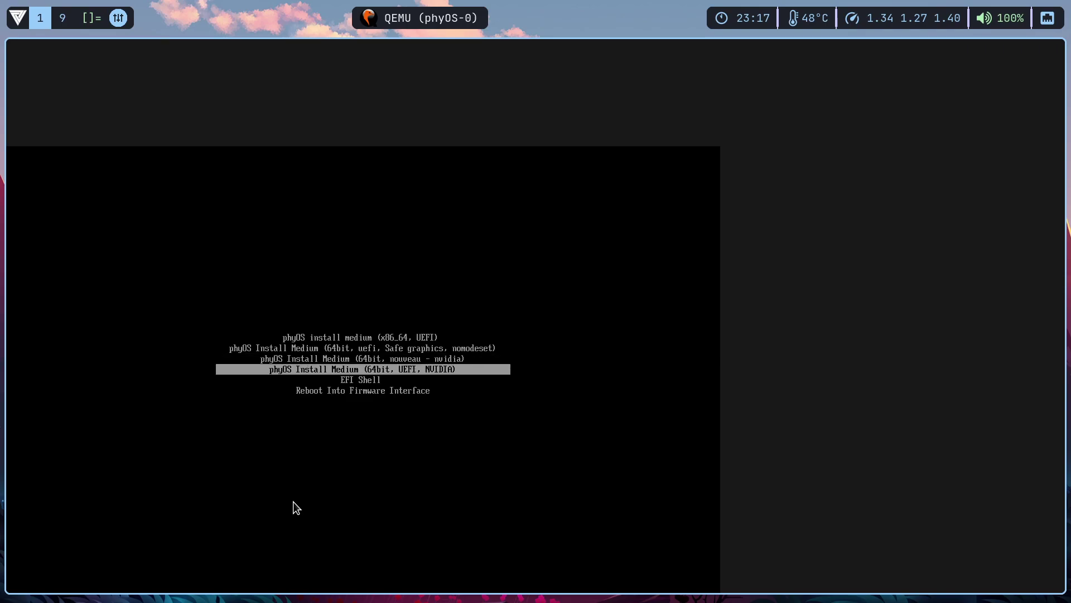
key("Up")
key("Up")
key("Up")
key("Up")
key("Up")
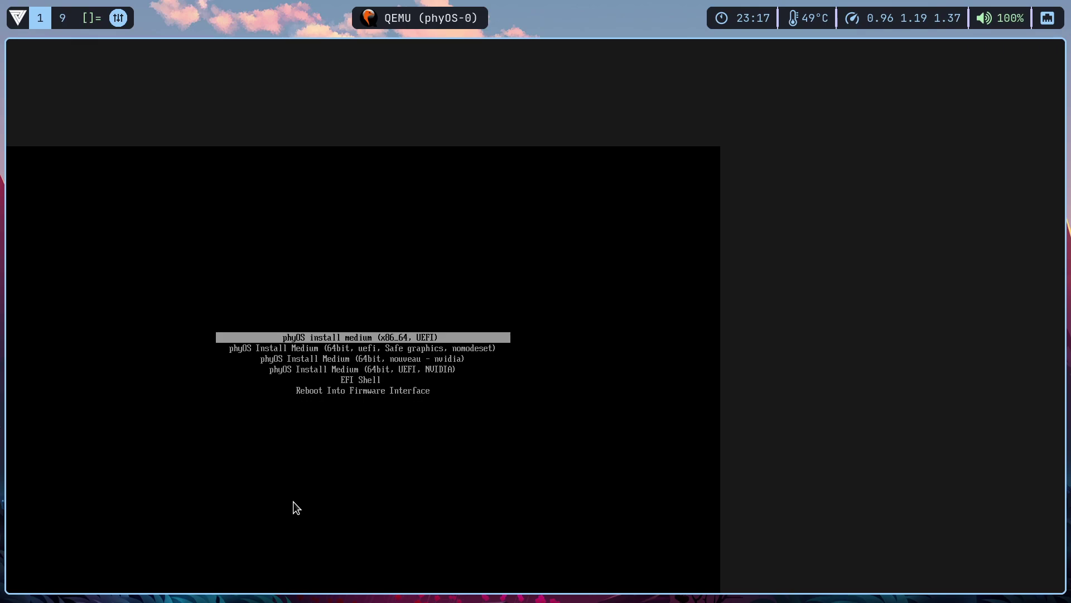
key("Down")
key("Down")
key("Down")
key("Down")
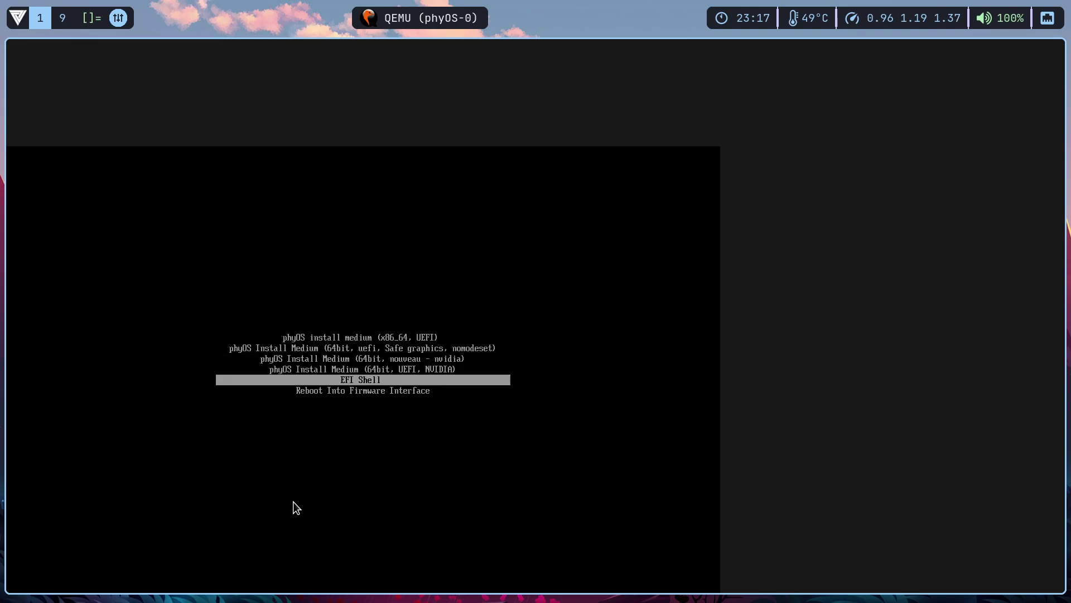
key("Down")
key("Up")
key("Up")
key("Up")
key("Up")
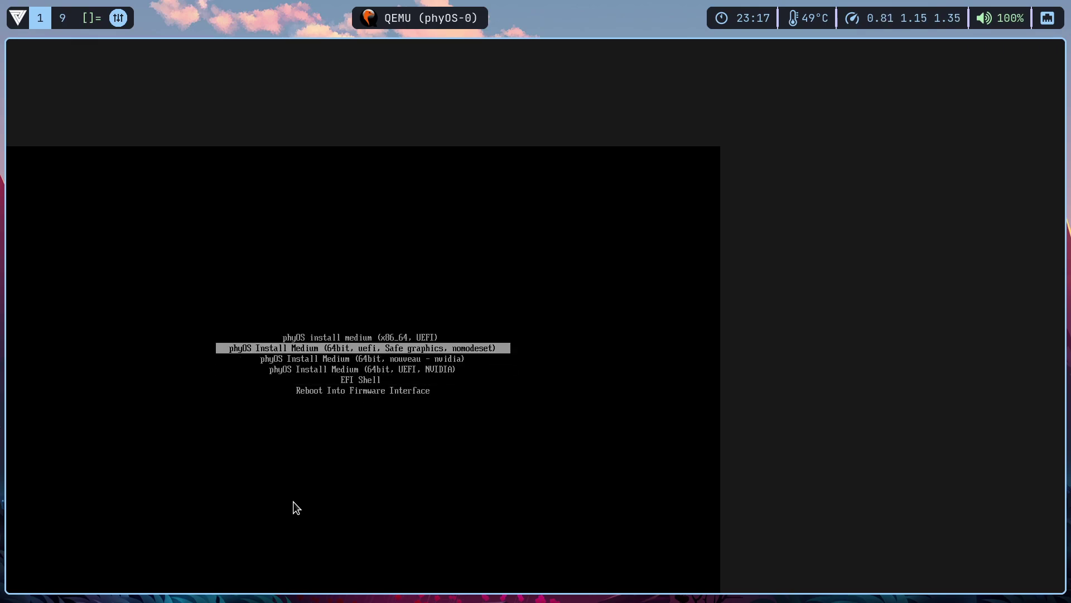
key("Up")
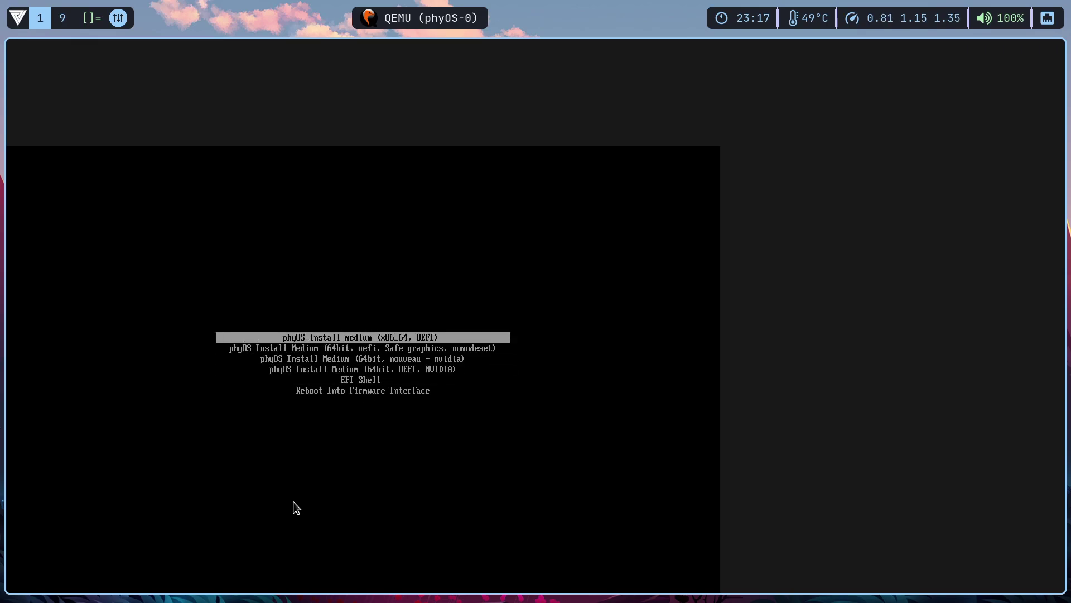
key("Down")
key("Down")
key("Down")
key("Up")
key("Up")
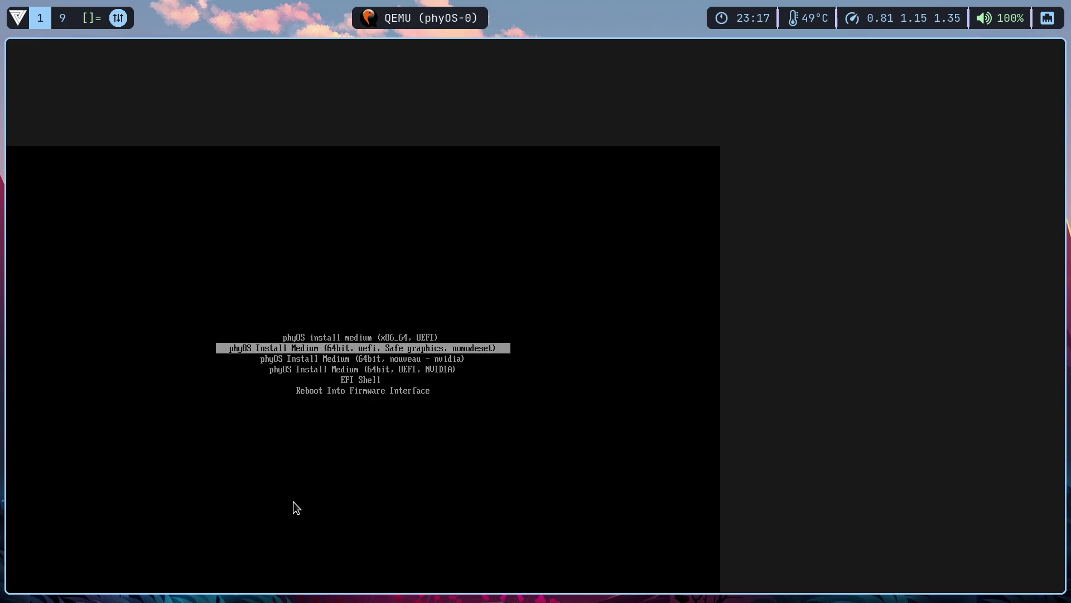
key("Up")
key("Down")
key("Up")
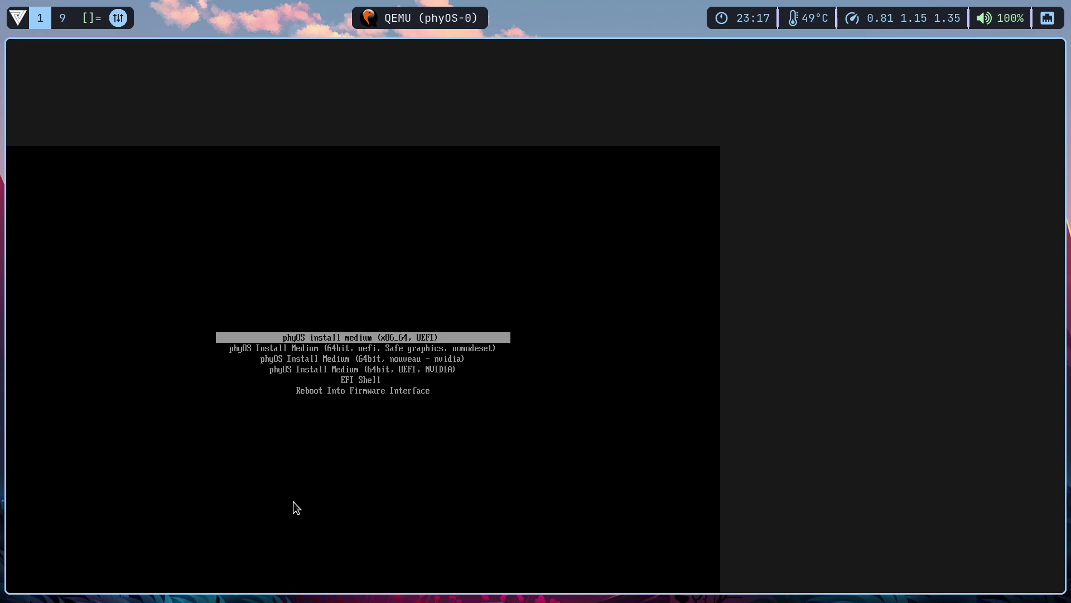
key("Return")
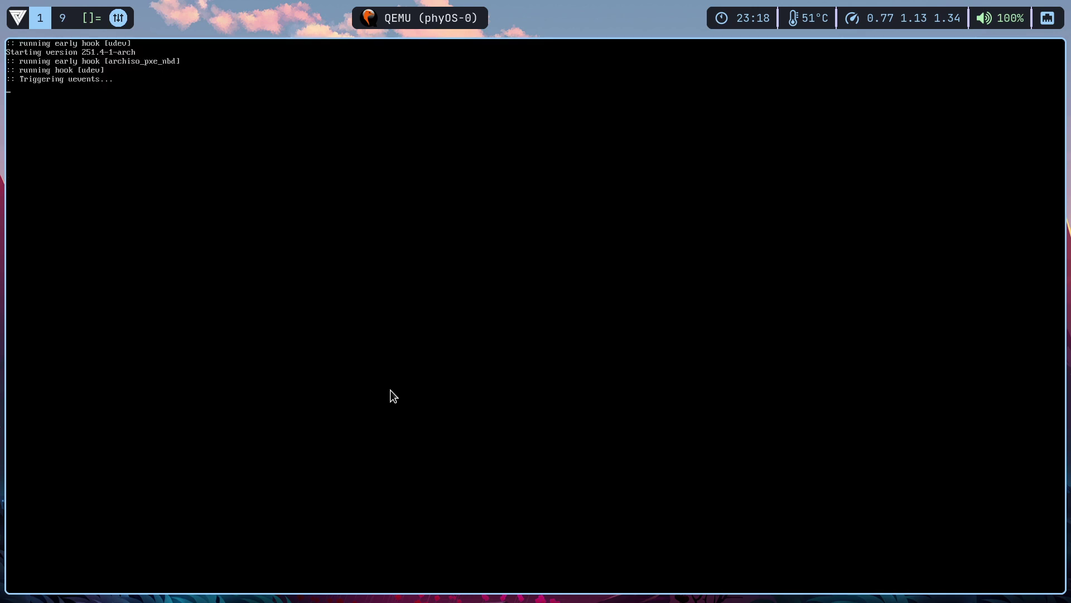
Capture keyboard and mouse into the VM and let phyOS boot to the installer.
left_click(391, 390)
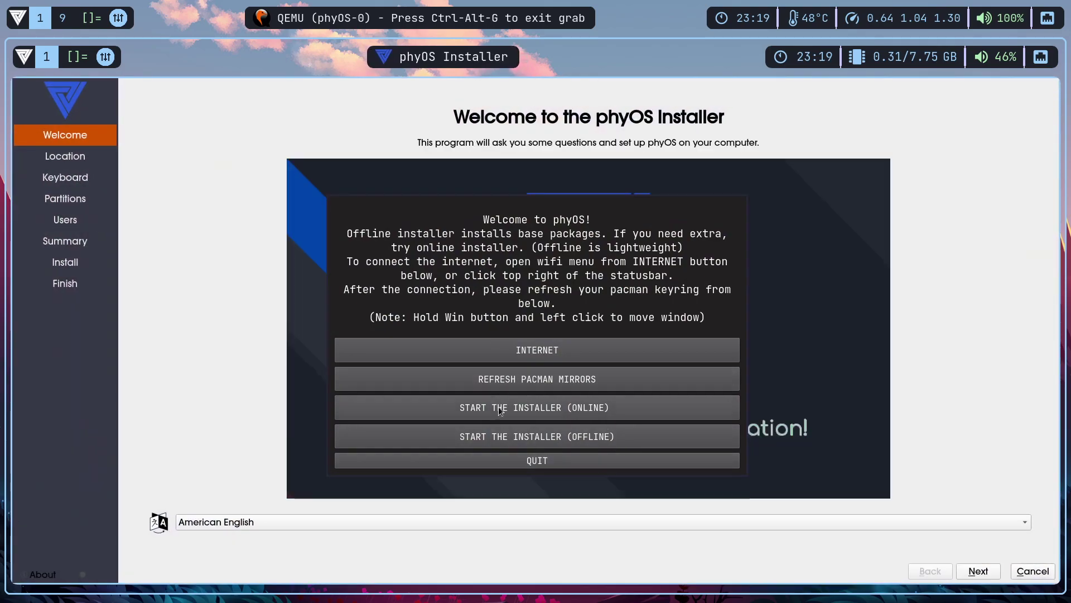
Dismiss the phyOS welcome dialog and advance the installer to the Location page.
left_click(527, 463)
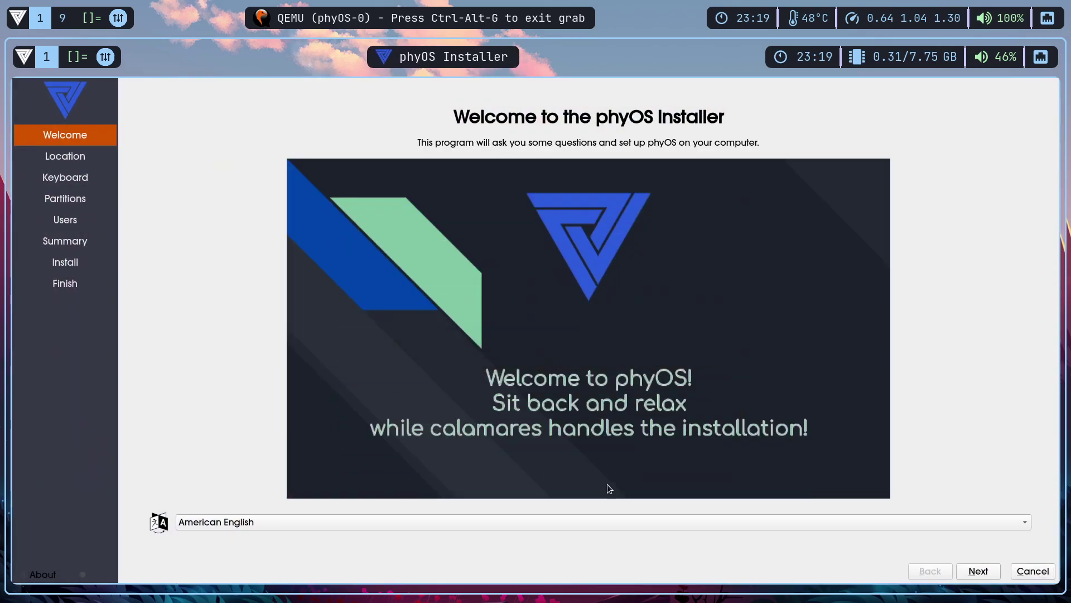
left_click(964, 569)
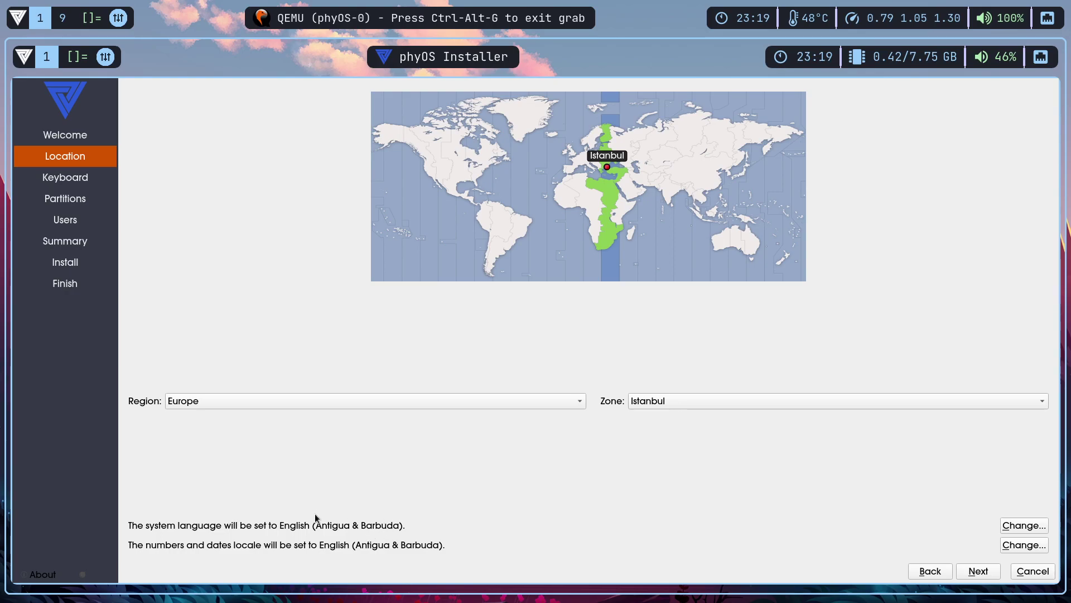
Set the system language locale to en_US.UTF-8.
left_click(1025, 525)
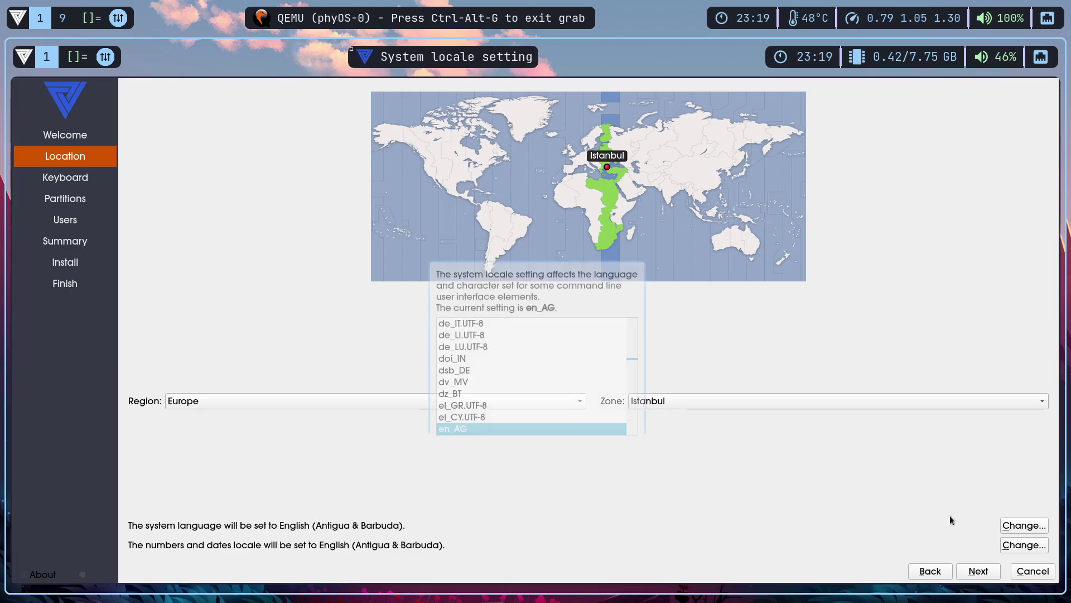
scroll(524, 367, "down", 2)
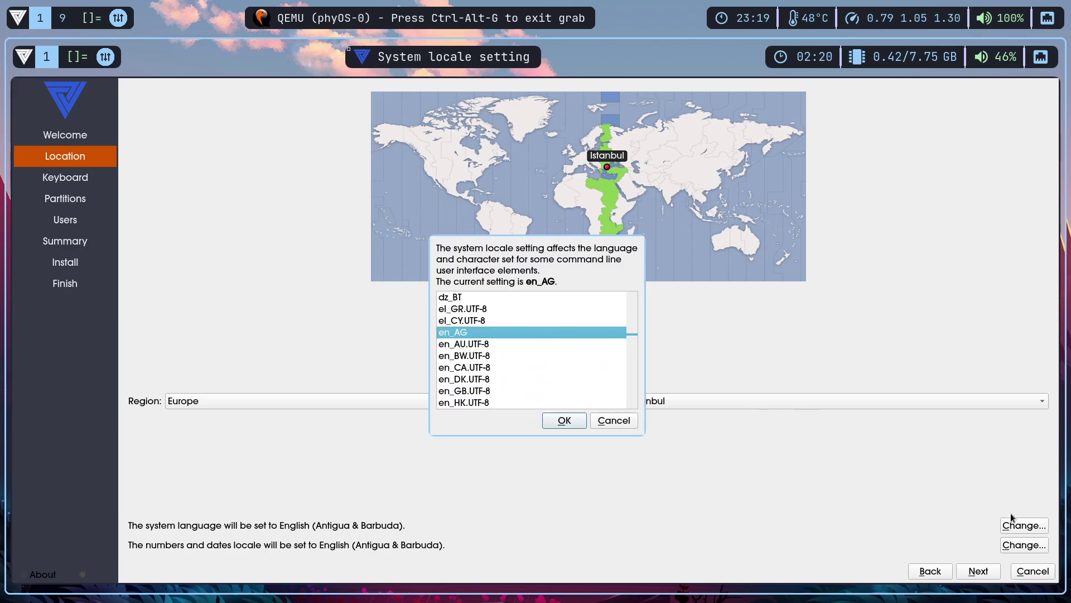
scroll(544, 333, "down", 4)
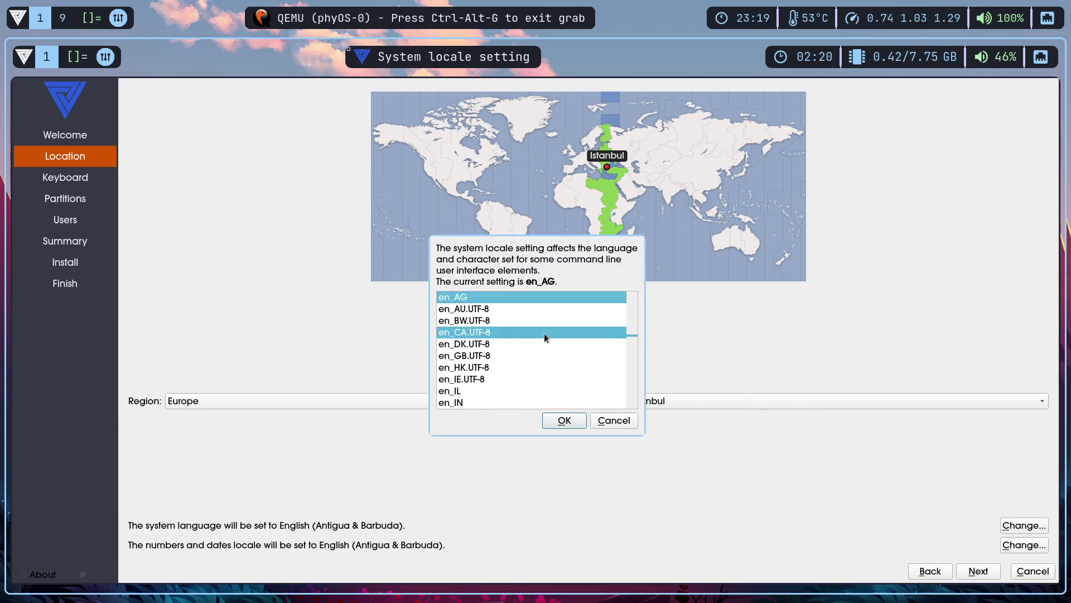
double_click(527, 367)
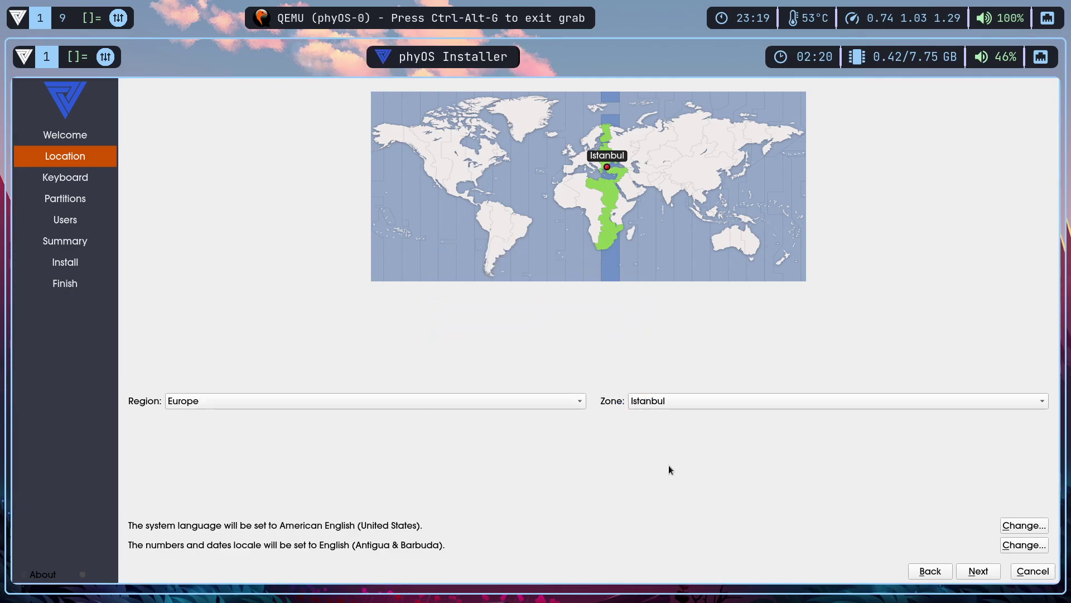
Set the numbers and dates locale to en_US.UTF-8 and continue to Keyboard.
left_click(1023, 545)
scroll(539, 370, "down", 2)
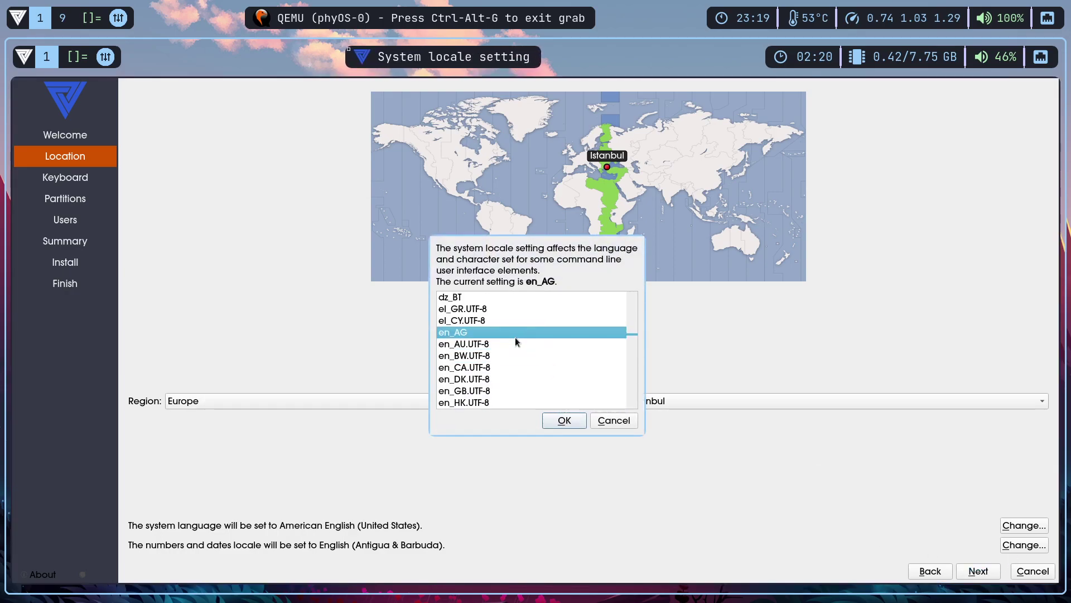
scroll(517, 379, "down", 2)
scroll(517, 379, "down", 2)
double_click(517, 378)
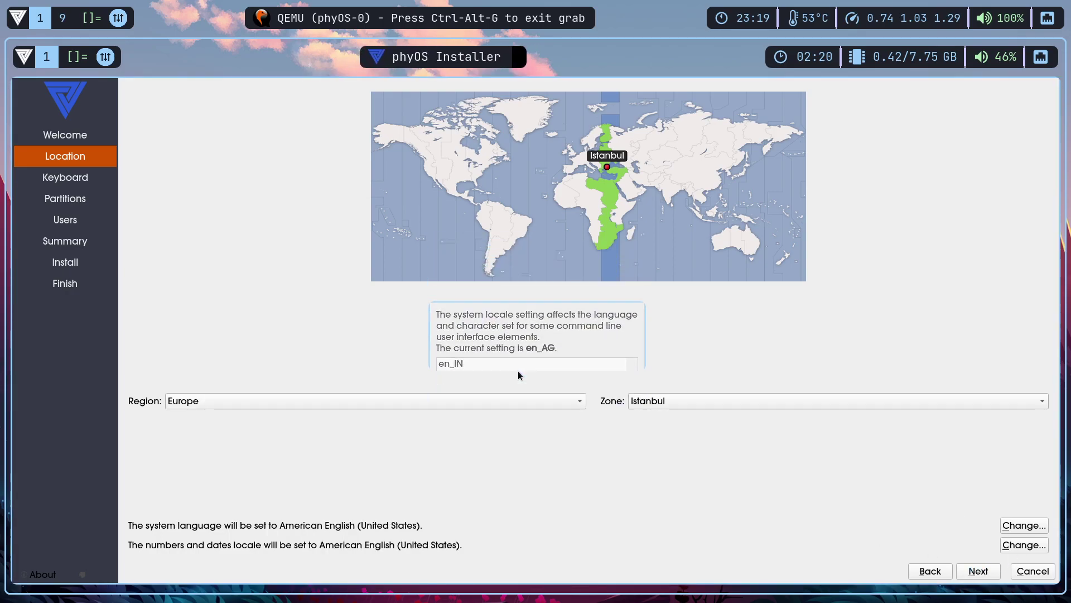
left_click(983, 570)
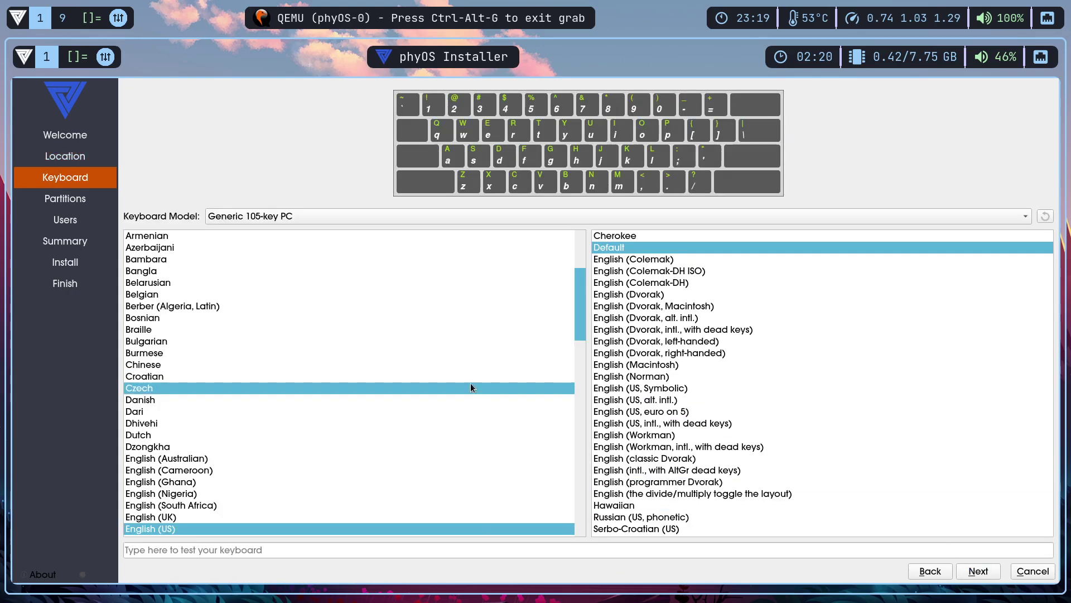
Keep the English (US) Default keyboard layout and proceed to partitioning.
left_click(978, 574)
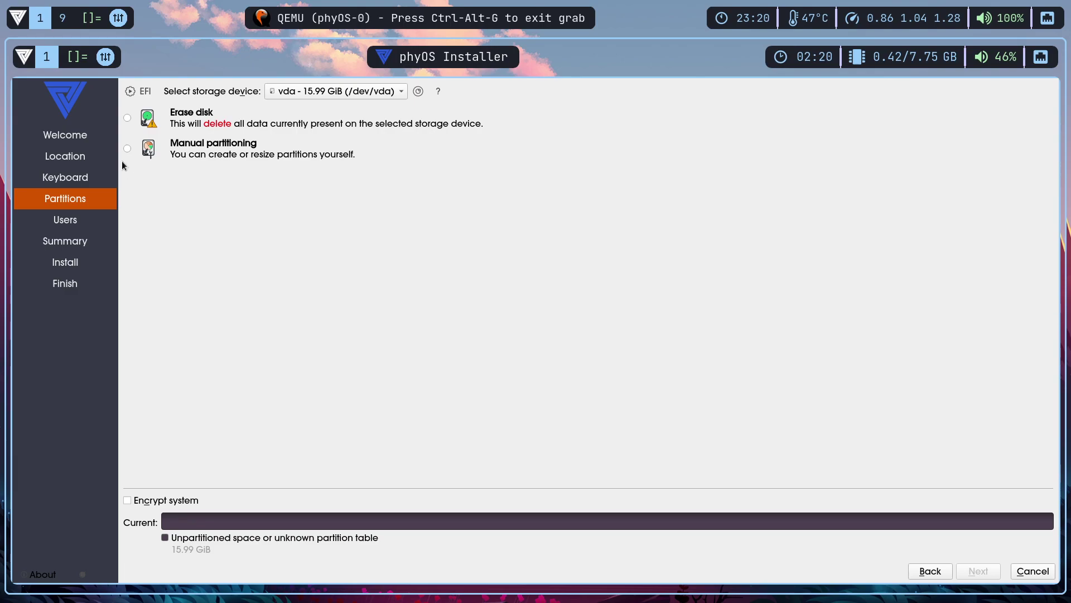
Choose Erase disk with No Swap and ext4, then continue to Users.
left_click(128, 148)
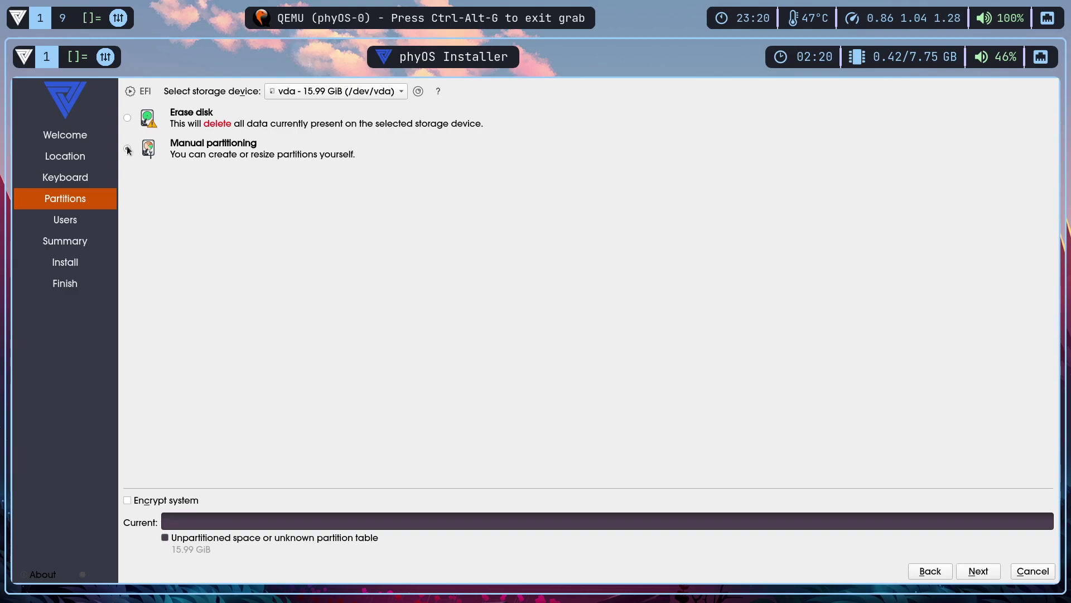
left_click(127, 118)
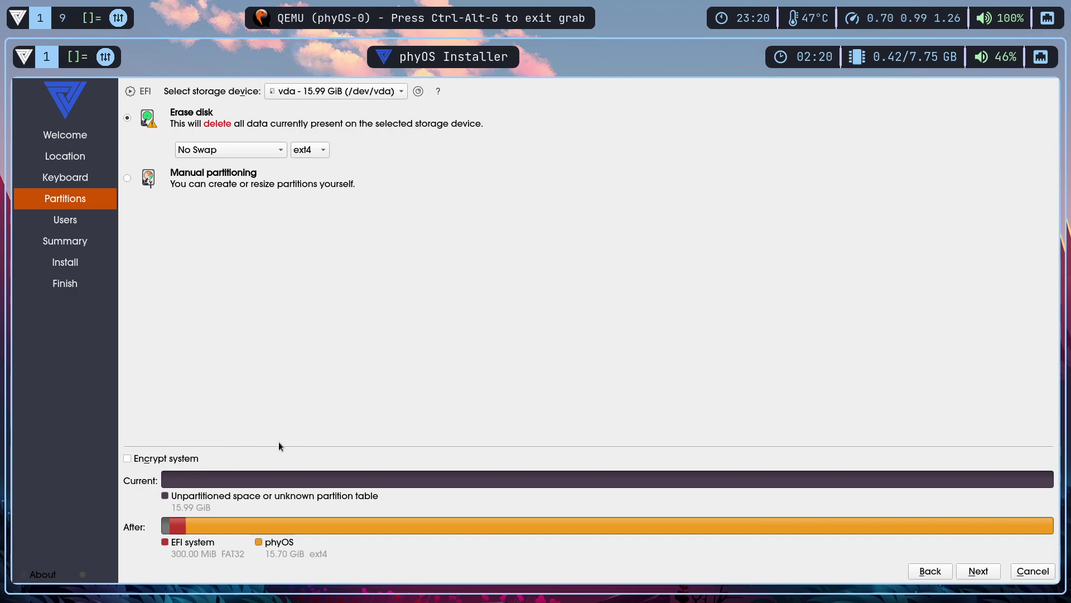
left_click(977, 579)
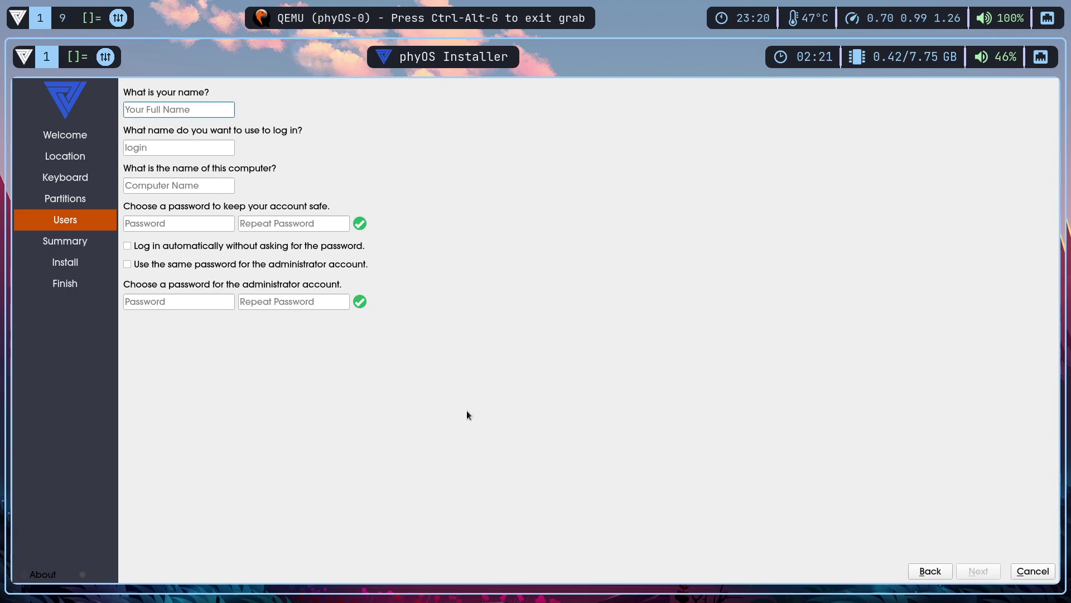
Enter the username and account password, reuse it for administrator, and reach the summary.
key("Tab")
key("Tab")
key("Tab")
key("Tab")
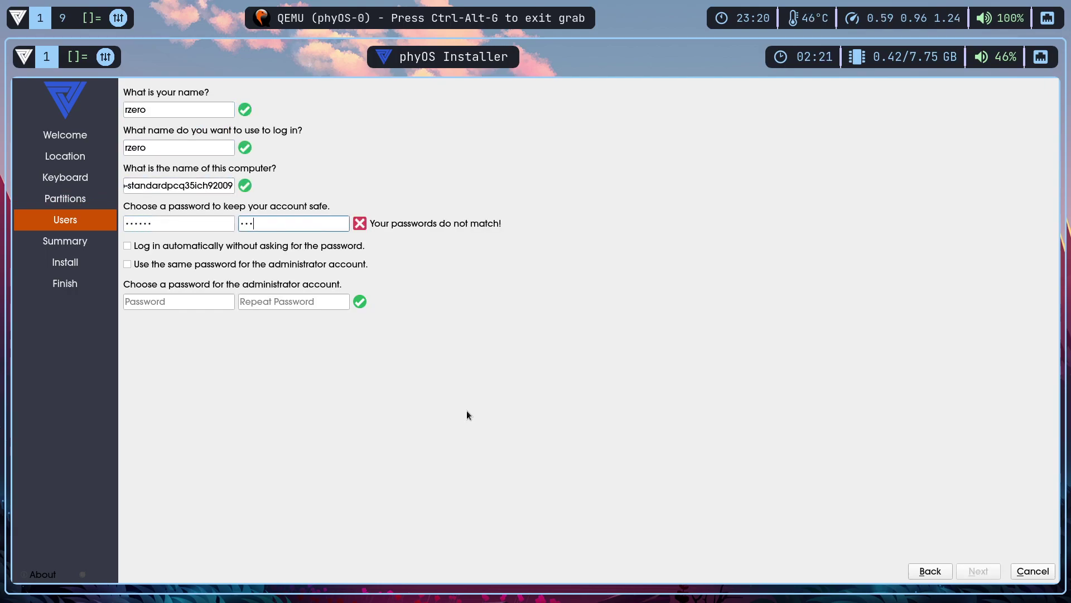
key("Tab")
left_click(250, 265)
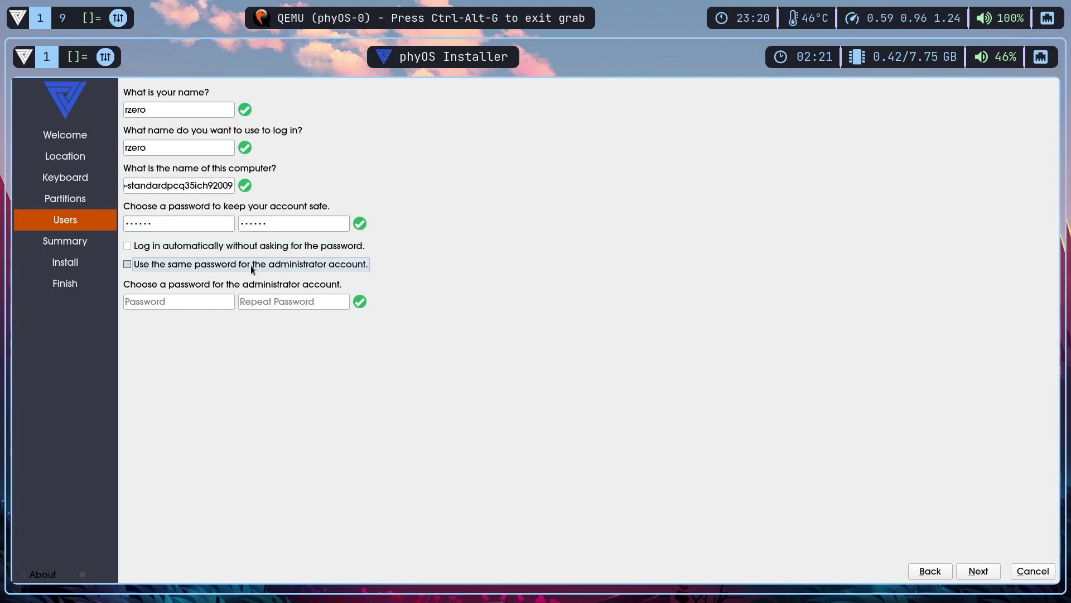
left_click(980, 571)
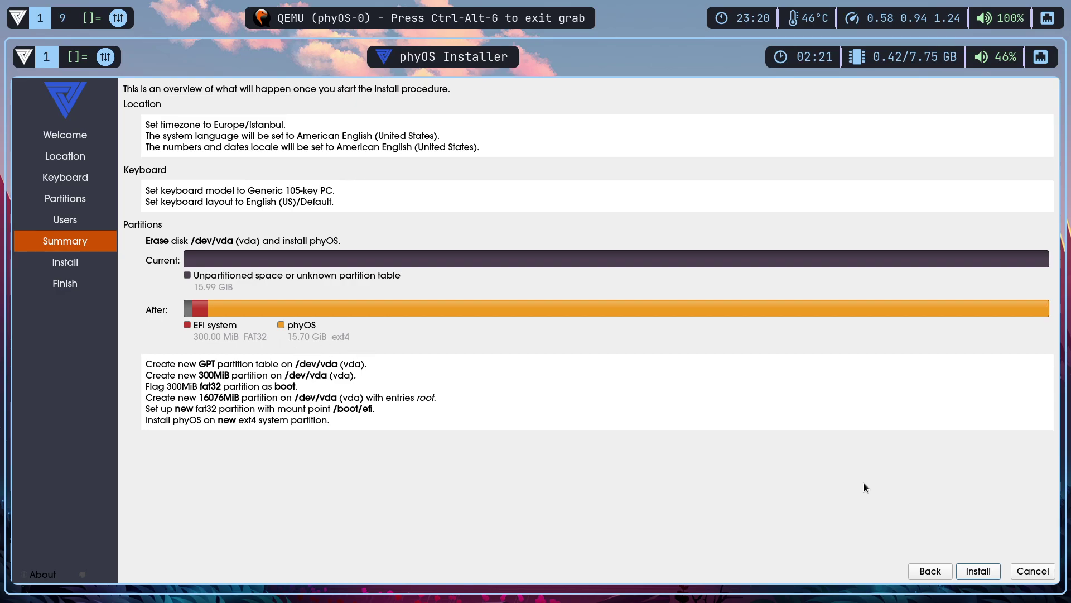
Start the installation, confirm Install now, and switch to workspace 2.
left_click(973, 571)
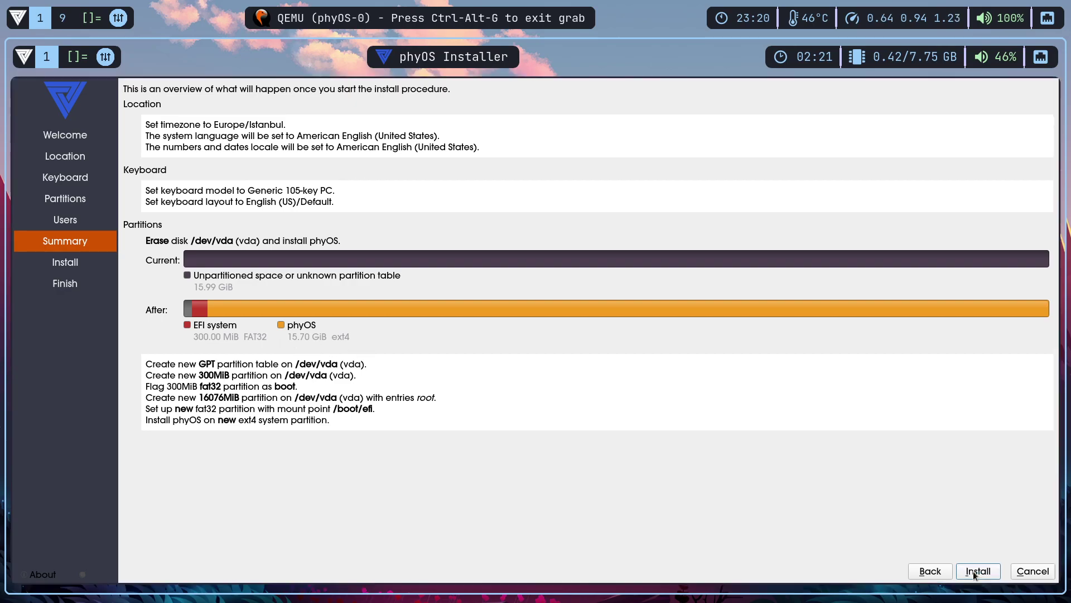
left_click(579, 361)
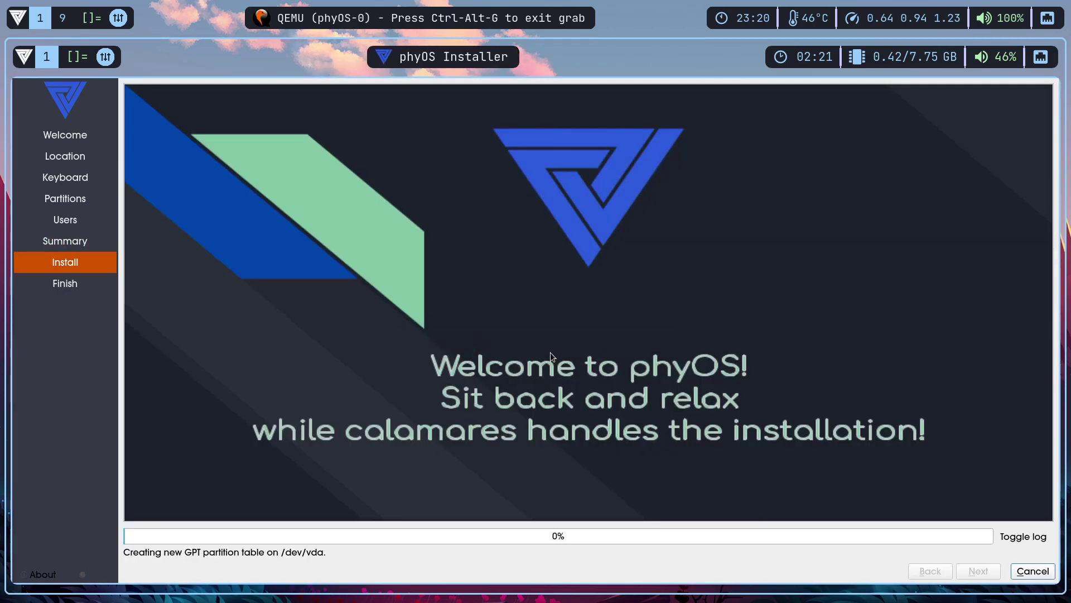
key("super+2")
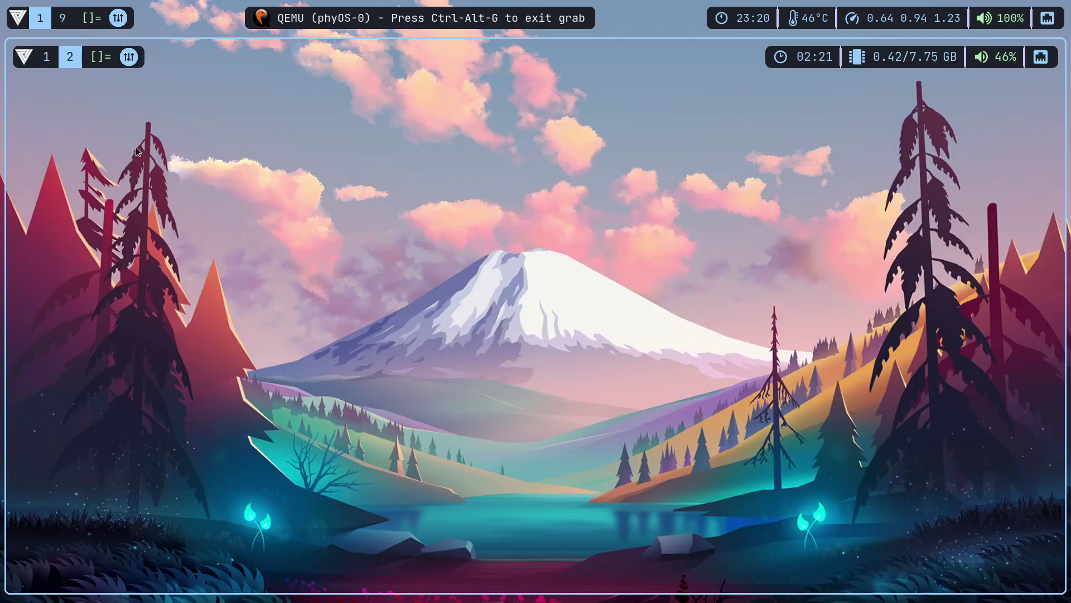
Toggle workspaces 1 and 2, then open and close a terminal from the desktop menu.
key("super+1")
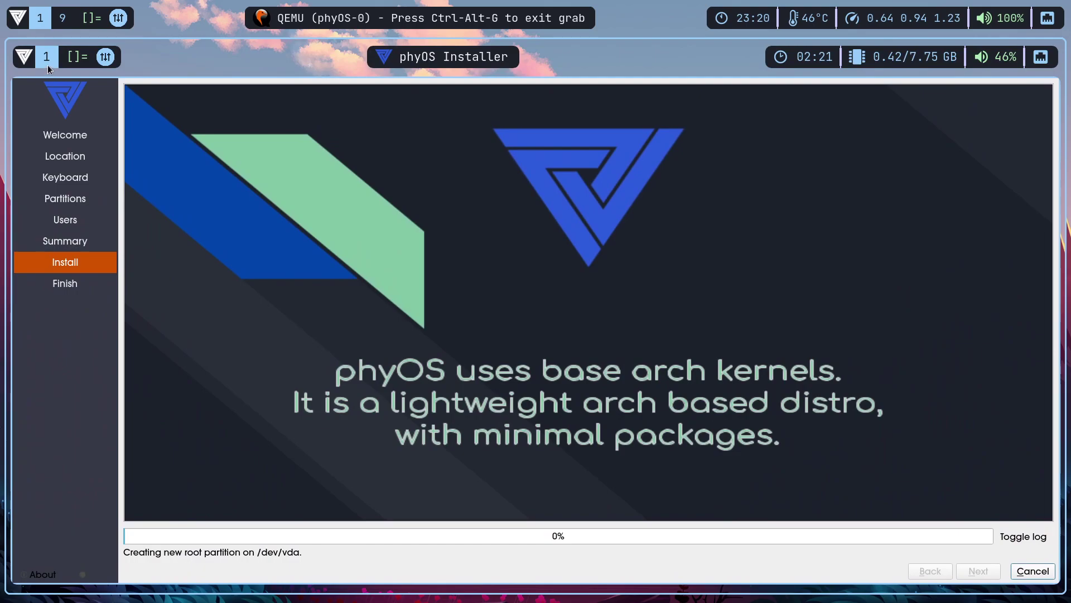
key("super+2")
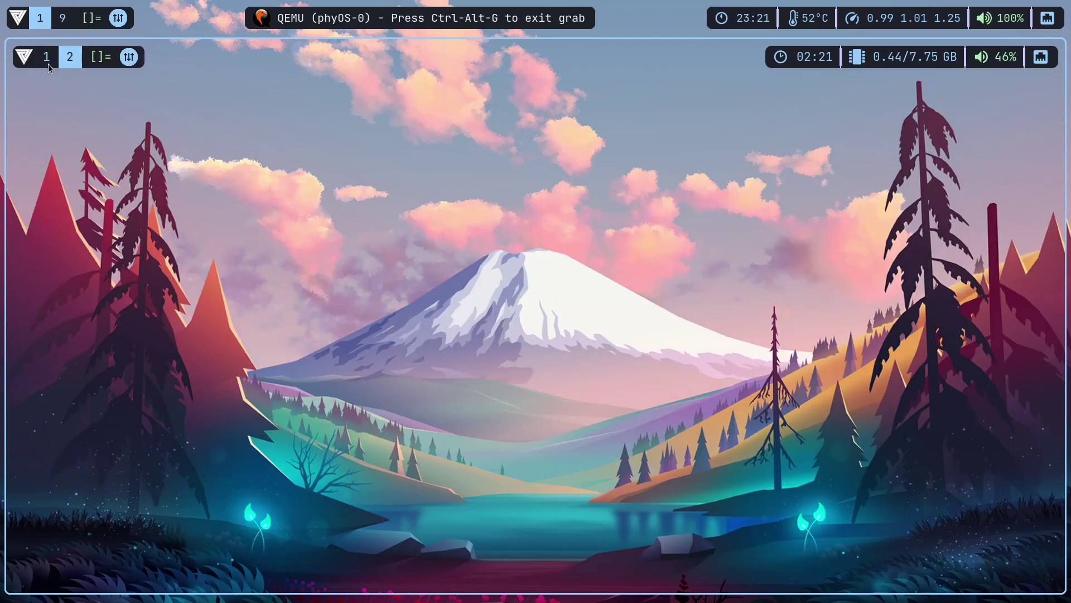
right_click(216, 138)
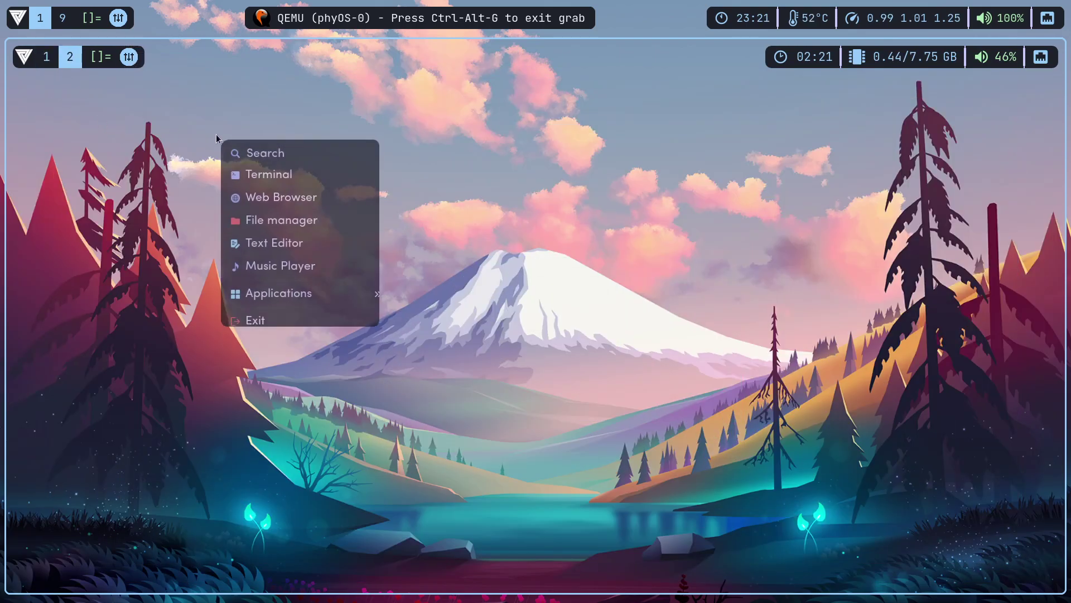
right_click(329, 146)
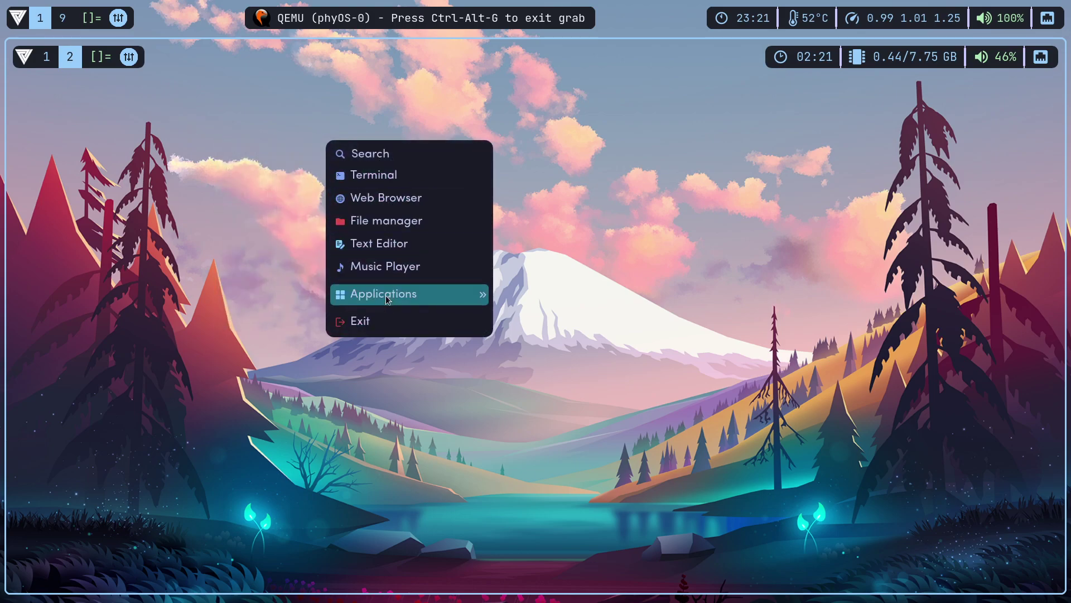
mouse_move(402, 294)
scroll(571, 411, "down", 5)
scroll(594, 312, "up", 5)
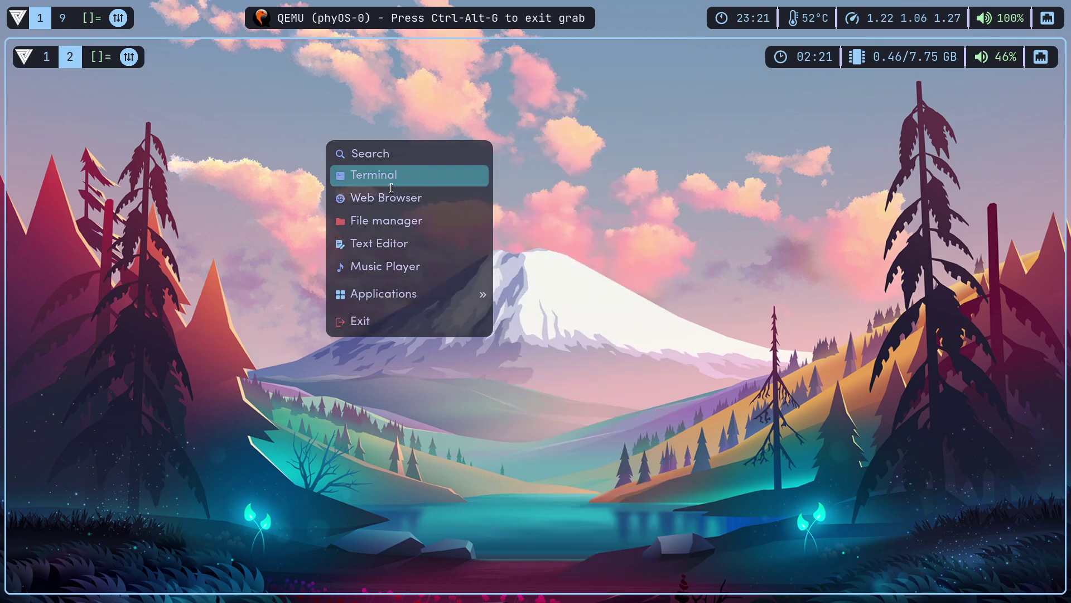
left_click(391, 184)
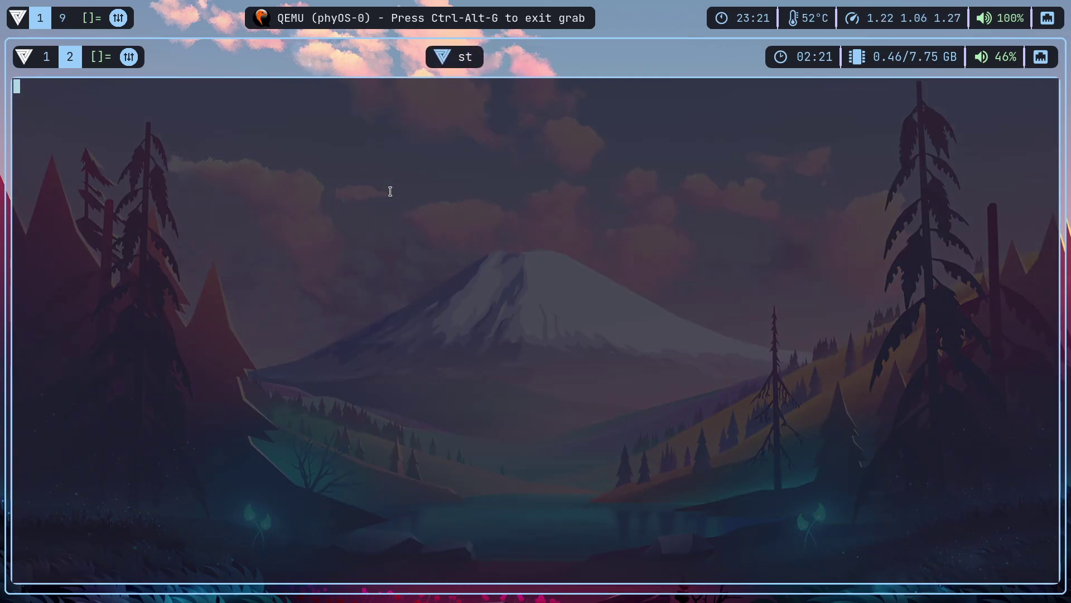
key("super+q")
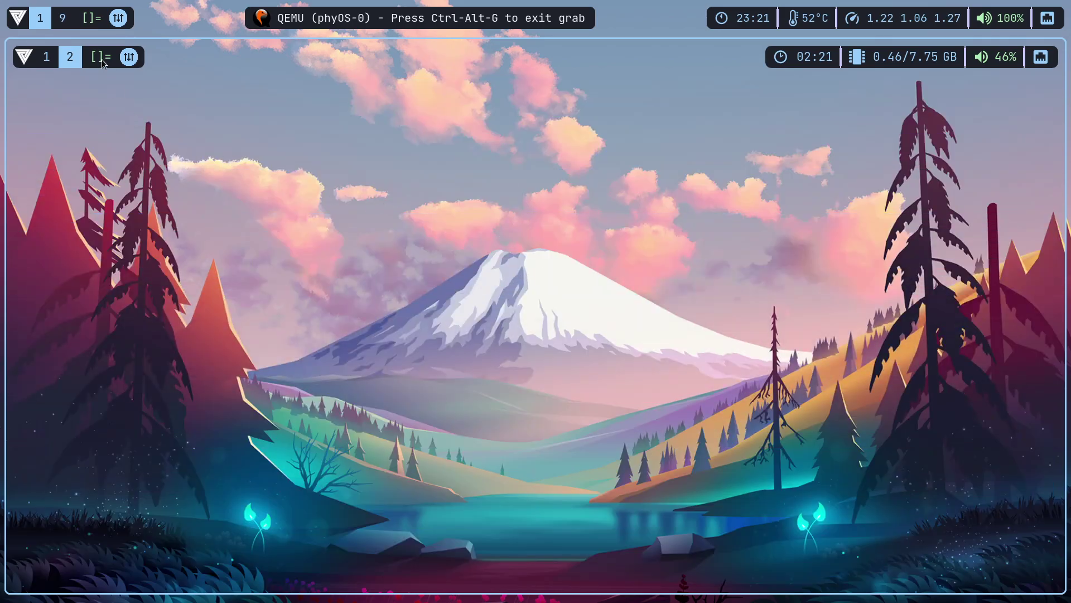
View the layout list without changing it, then launch the lf file manager.
right_click(102, 59)
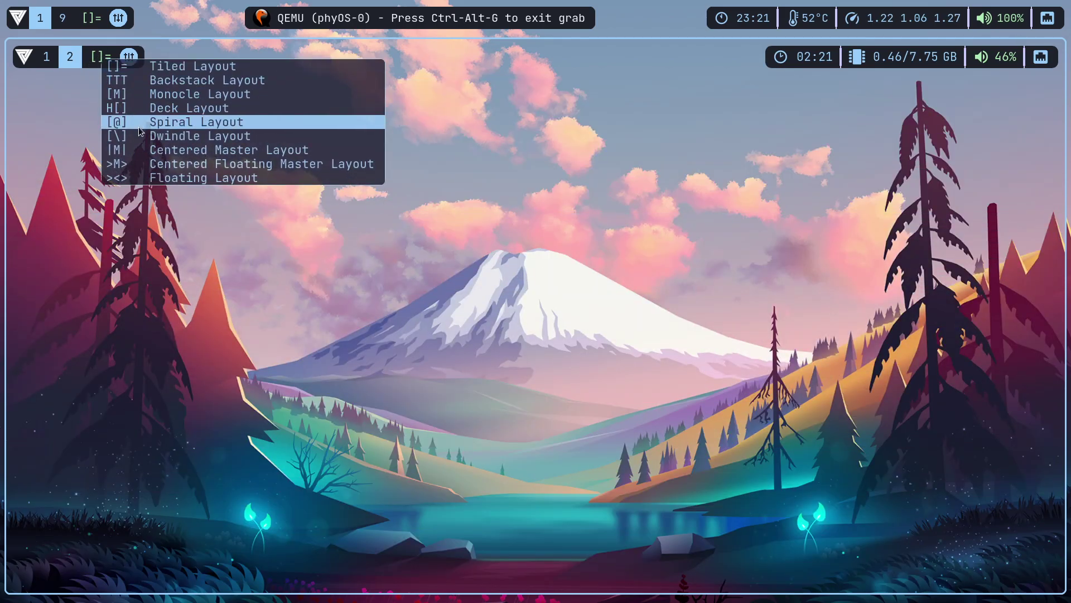
left_click(388, 280)
key("super+r")
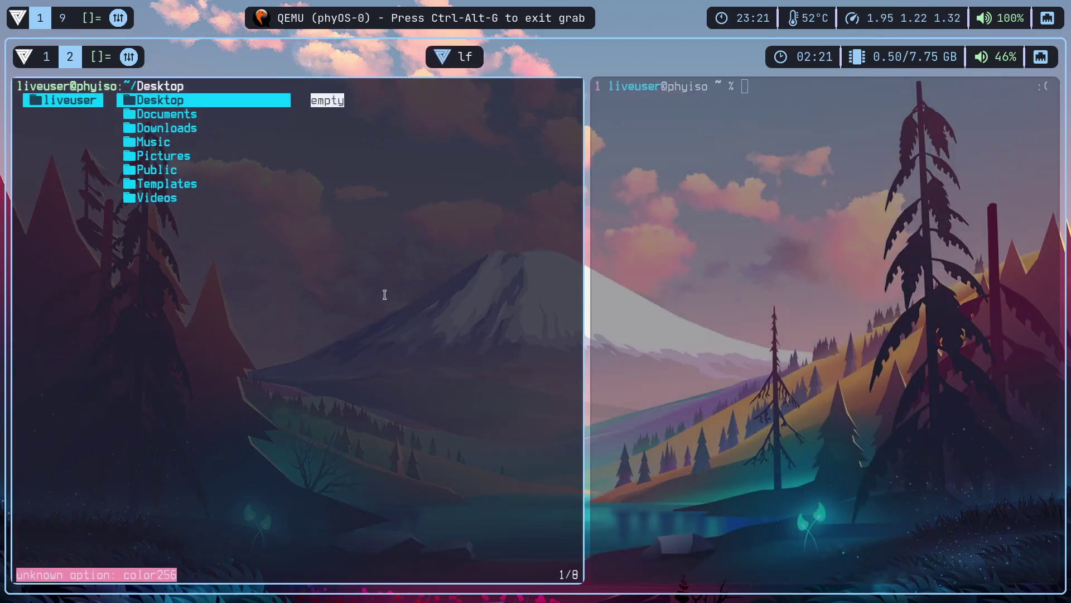
Launch Chromium and s-tui, then try the Monocle and Centered Master layouts.
key("super+d")
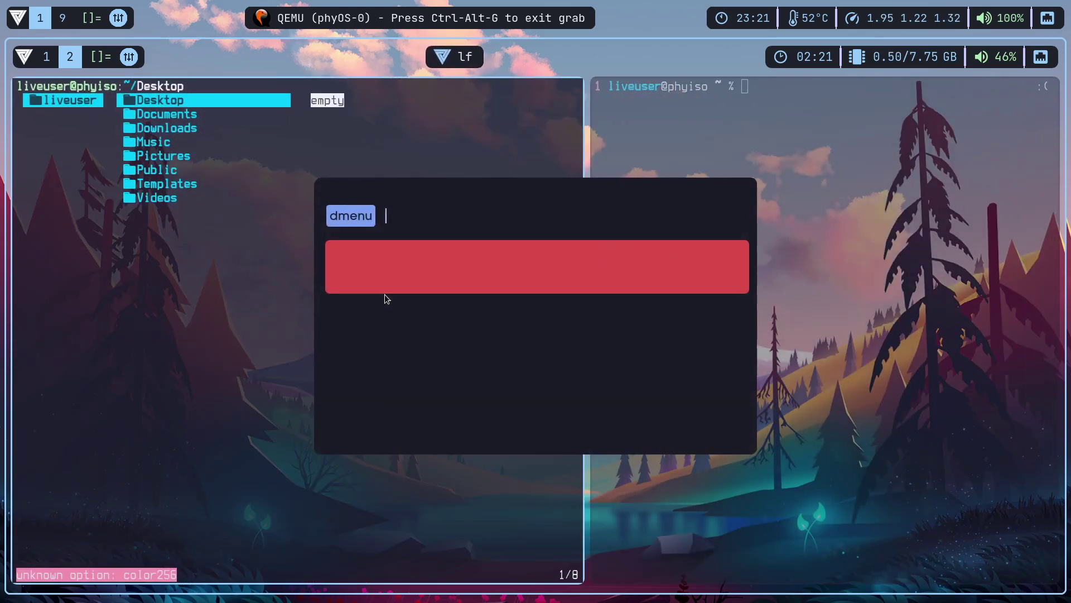
key("Return")
key("super+s")
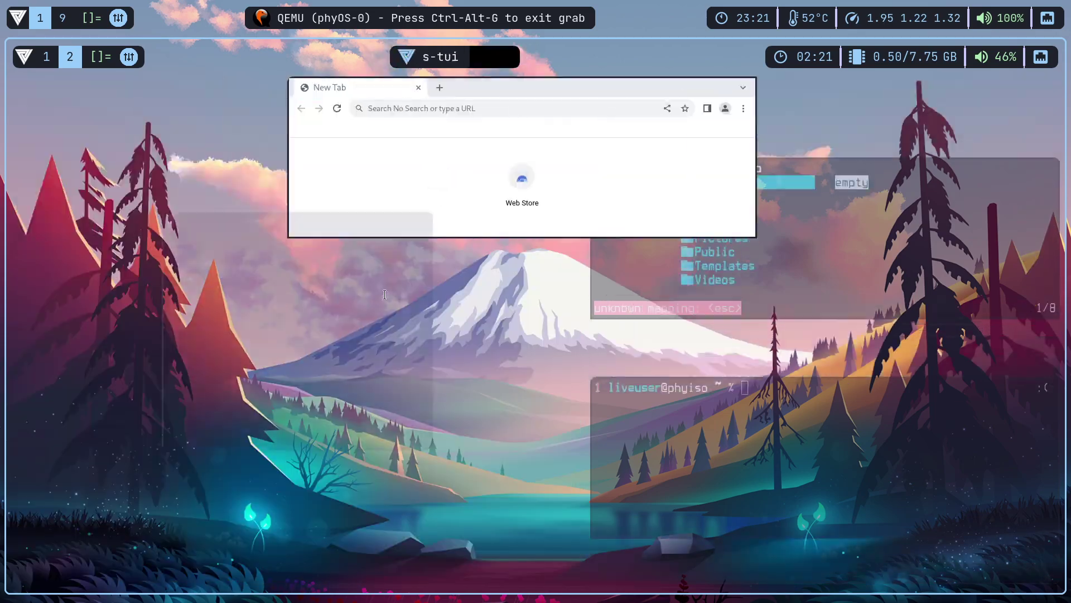
left_click(98, 58)
left_click(117, 95)
left_click(99, 59)
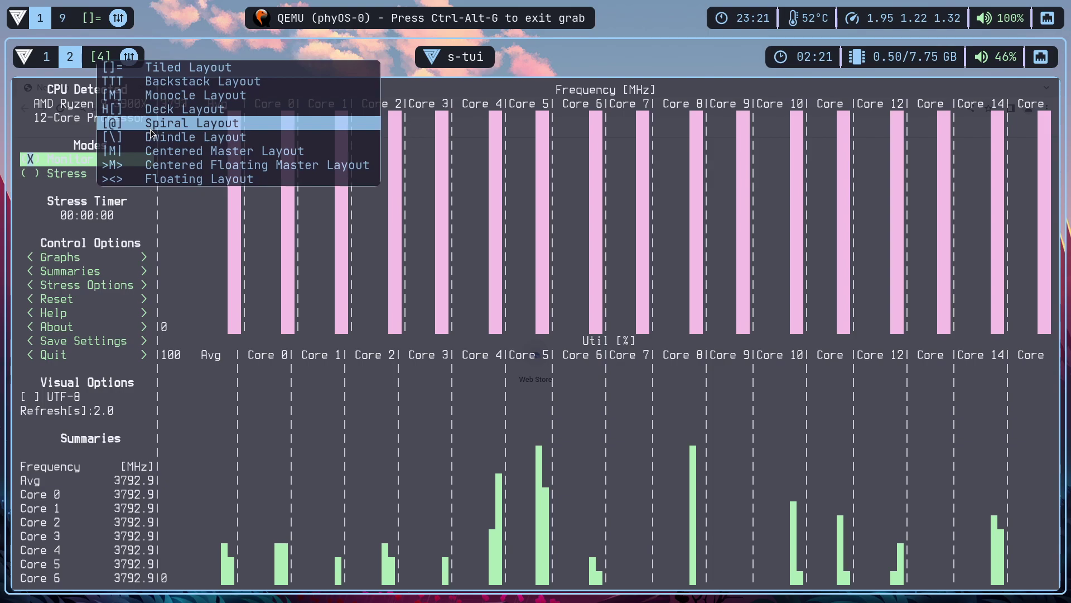
left_click(167, 152)
Try Spiral, Centered Floating Master and Backstack, settle on Dwindle, then close all windows.
left_click(98, 58)
left_click(170, 155)
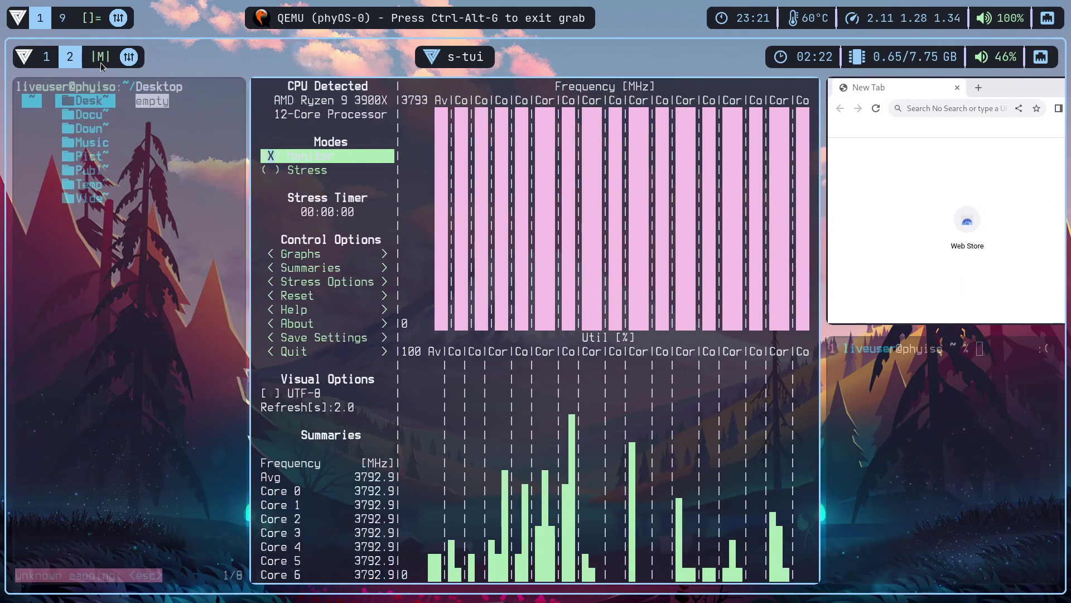
left_click(101, 63)
left_click(169, 169)
left_click(101, 58)
left_click(138, 84)
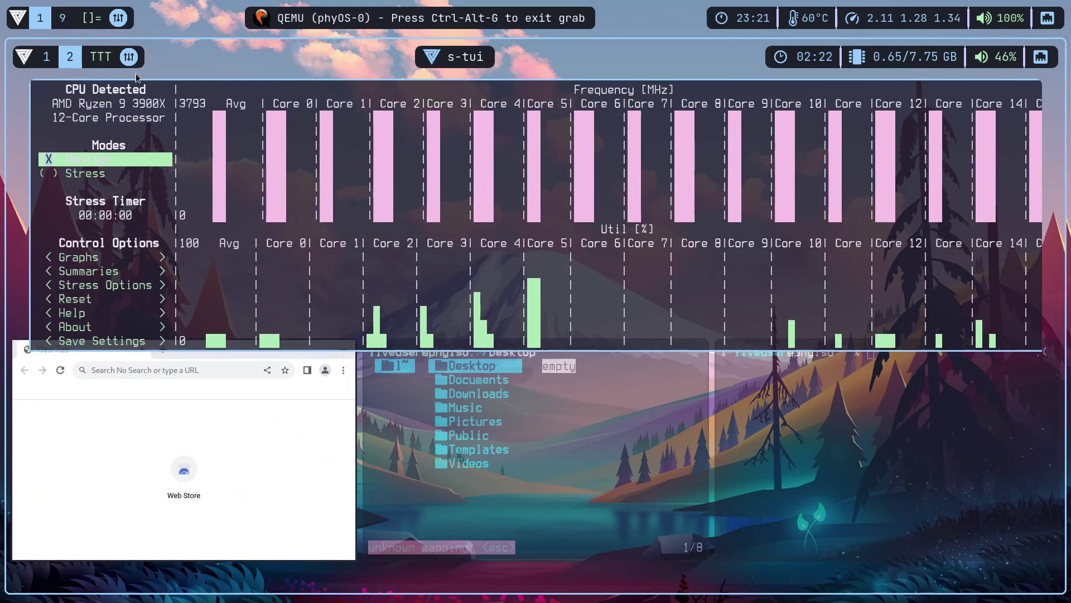
left_click(102, 59)
left_click(167, 136)
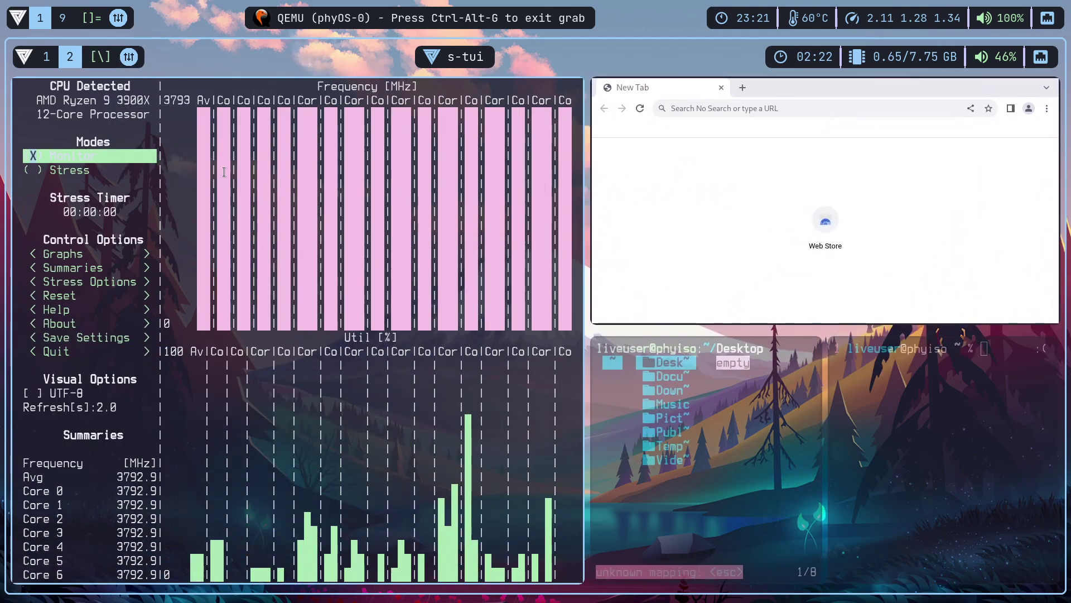
key("alt+Tab")
key("alt+Tab")
key("alt+Tab")
key("super+q")
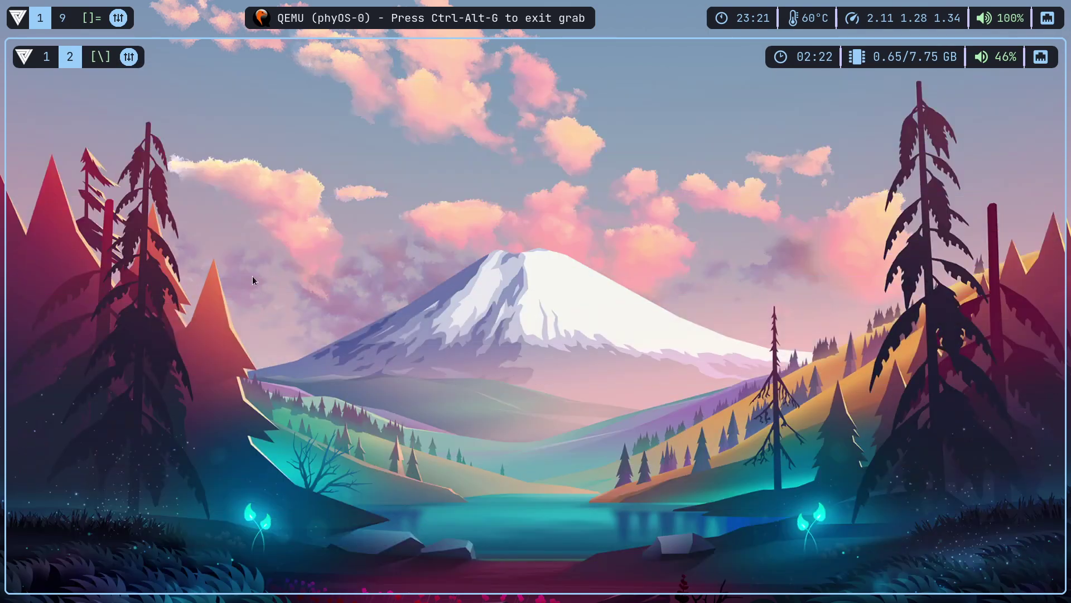
Launch physettings from the status bar and show its Key Sheet page of bindings.
left_click(130, 57)
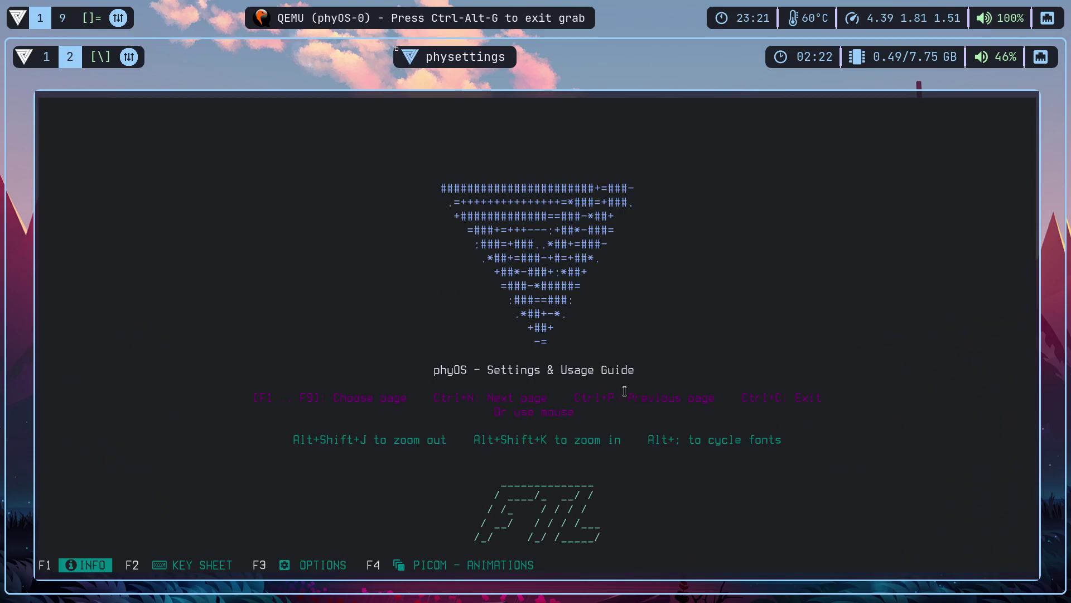
key("F2")
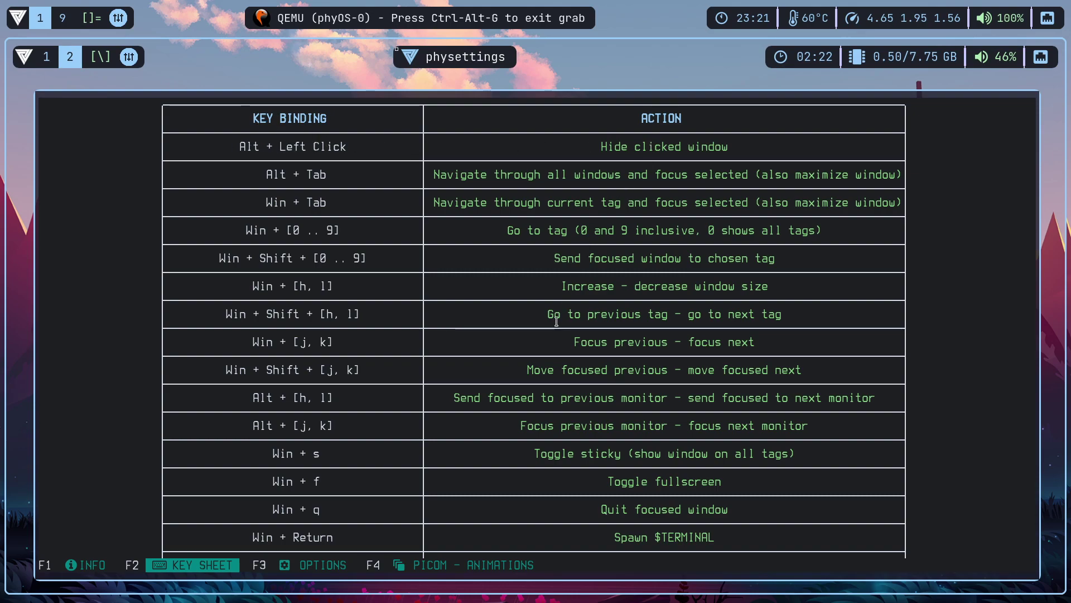
scroll(557, 321, "down", 5)
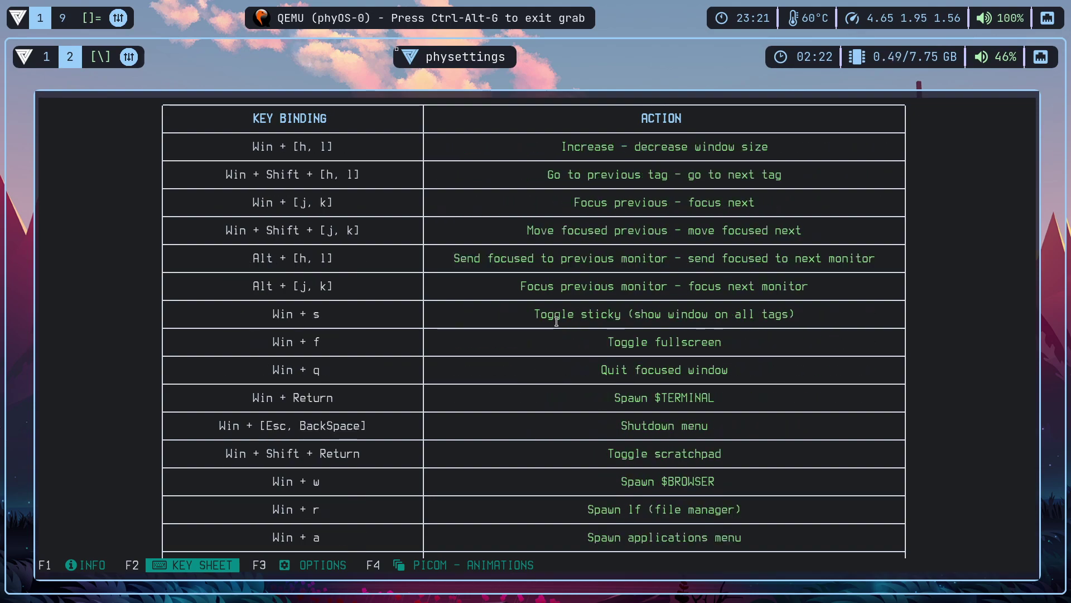
scroll(556, 321, "down", 16)
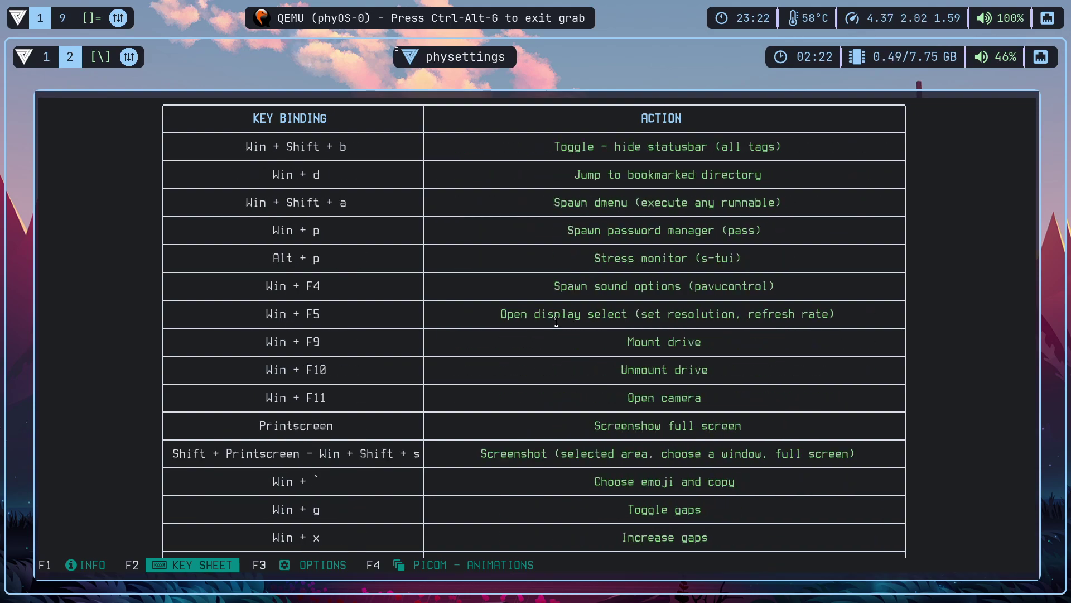
scroll(556, 321, "down", 15)
scroll(557, 321, "up", 20)
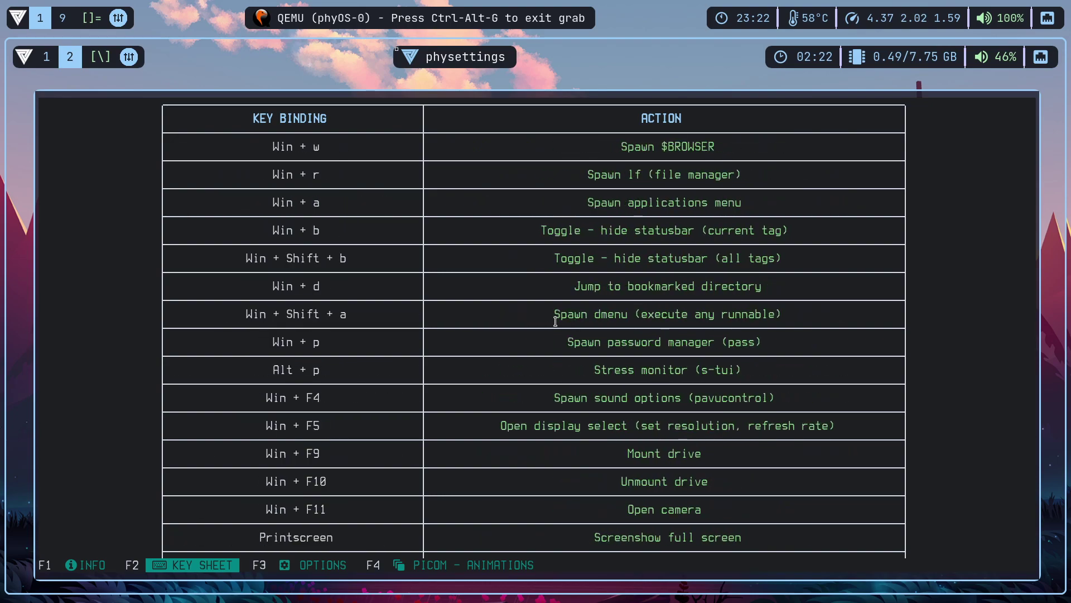
scroll(555, 321, "up", 4)
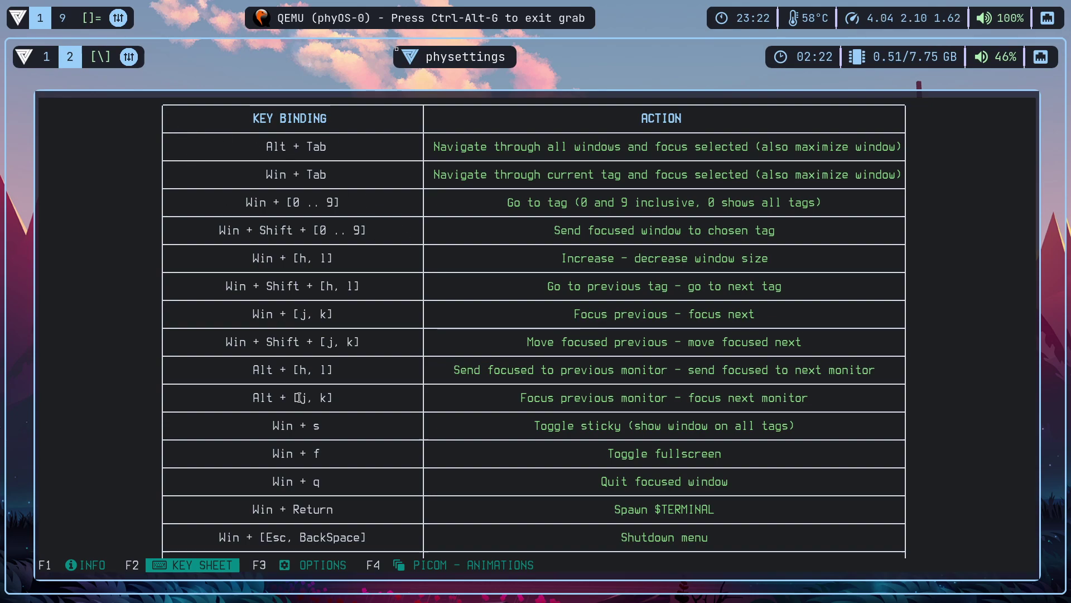
On the physettings Options page, preview the current catppuccin powermenu and close it.
key("F3")
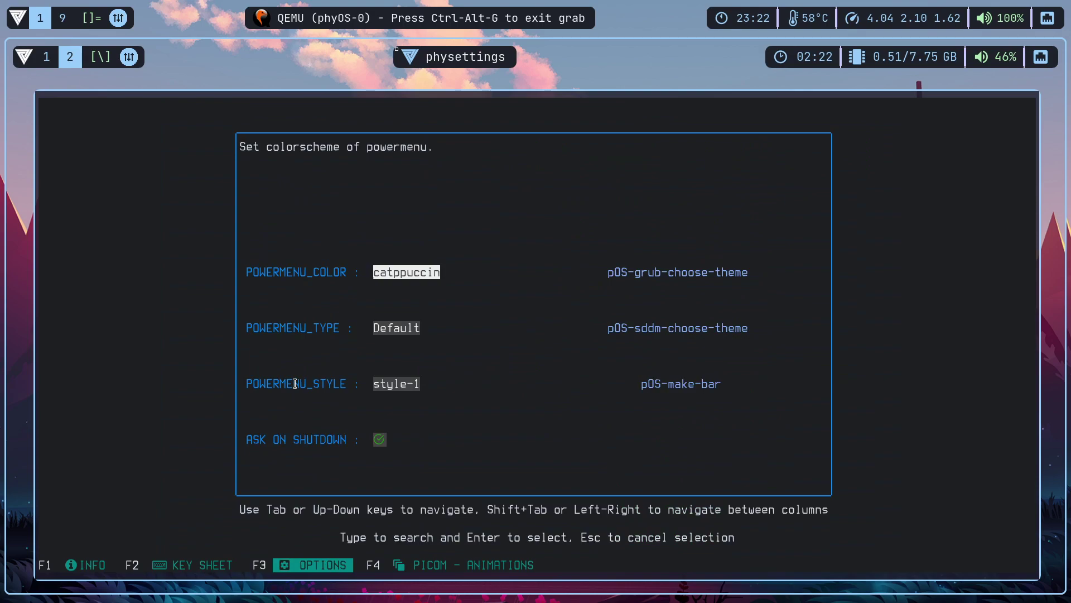
key("Right")
key("Left")
key("Down")
key("Down")
key("Down")
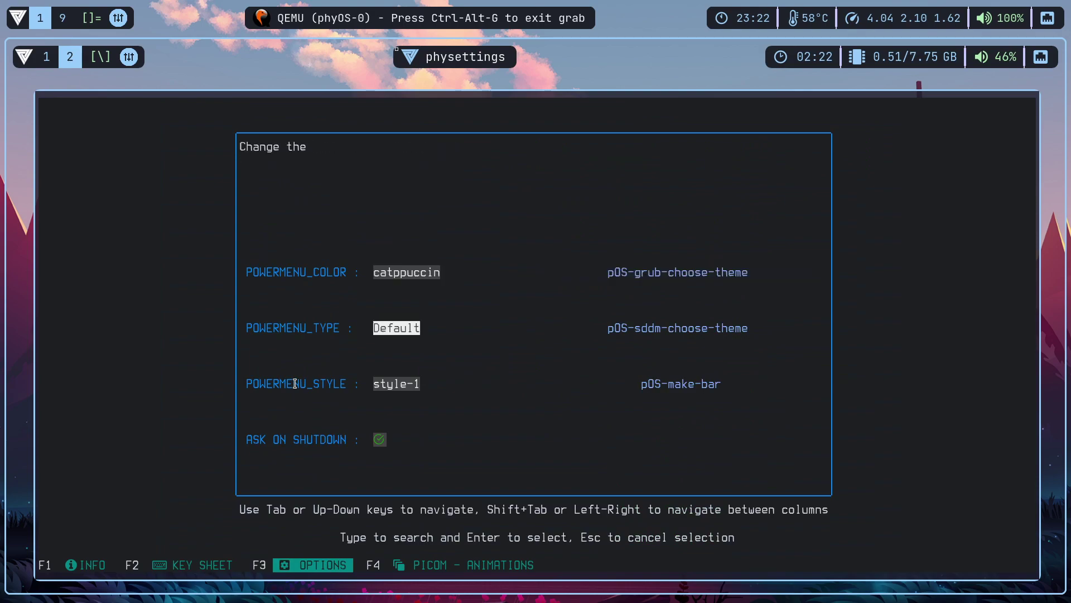
key("Up")
key("Up")
key("Up")
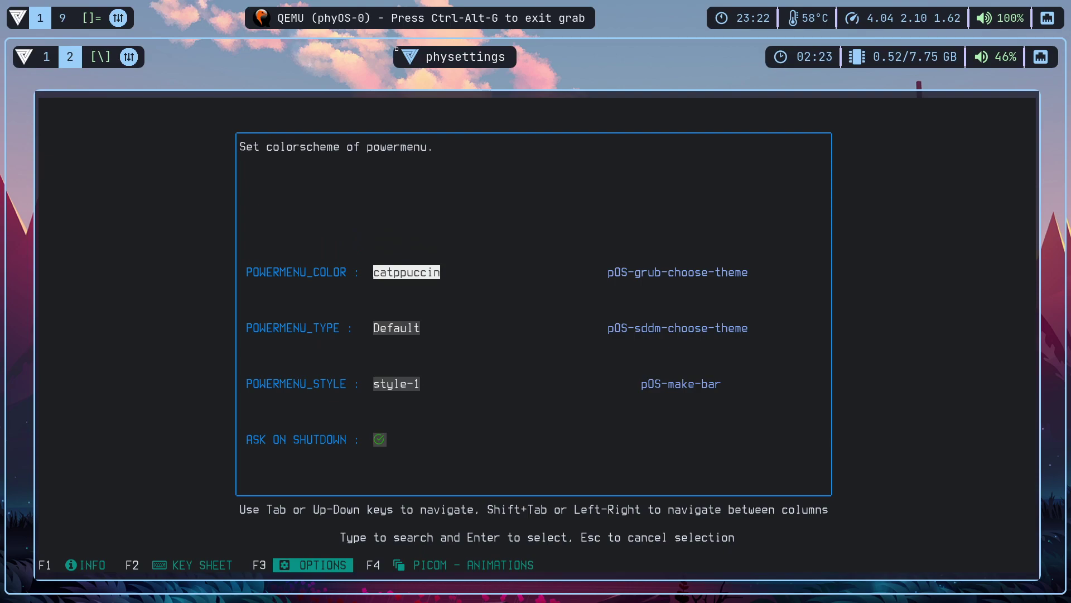
key("Return")
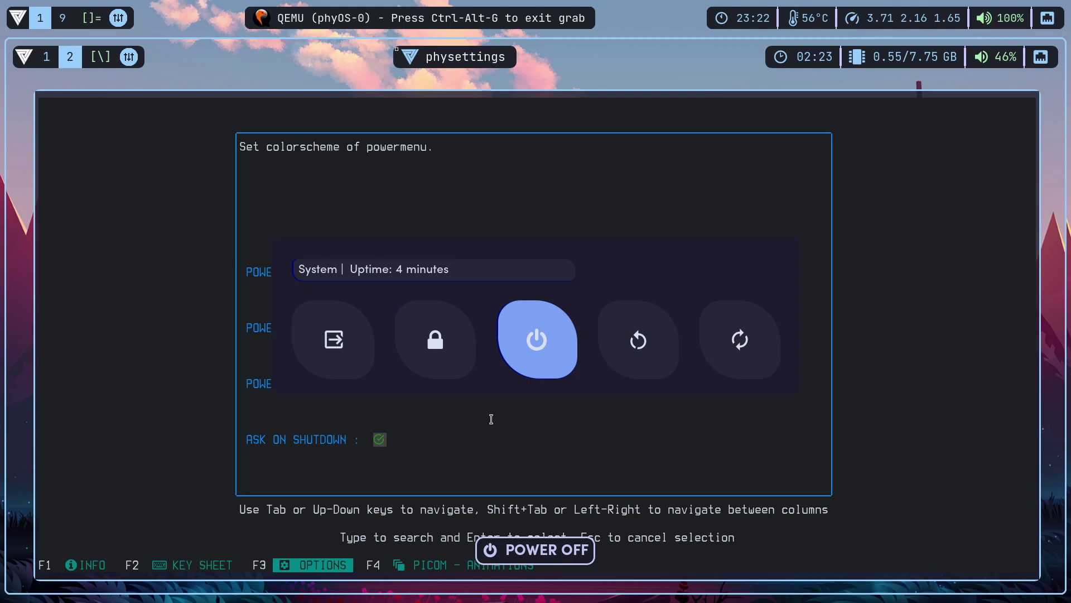
key("Escape")
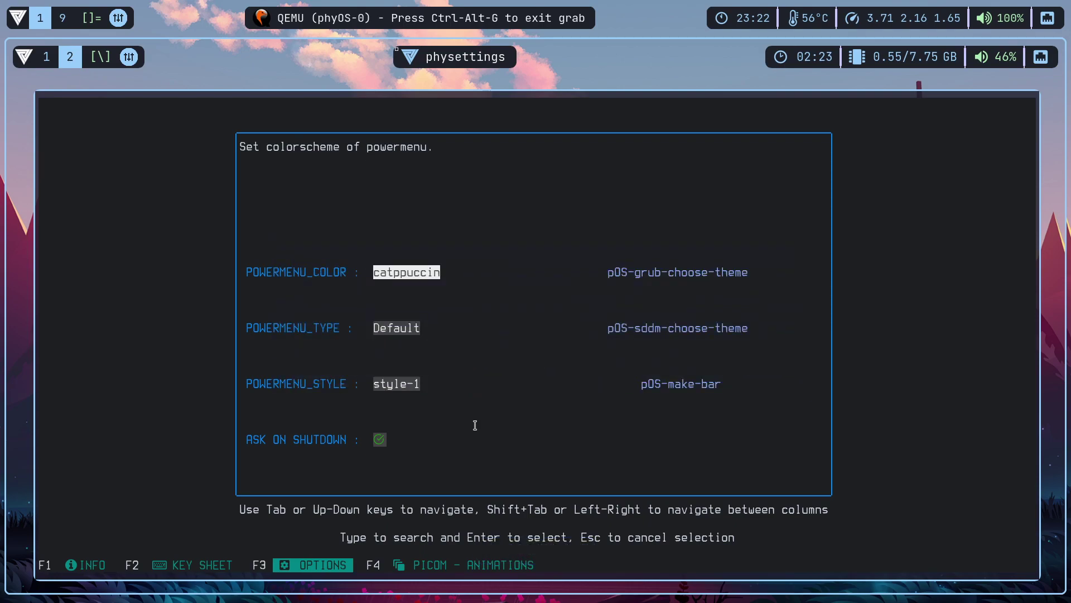
Set the powermenu colour scheme to cyberpunk and preview it.
key("Return")
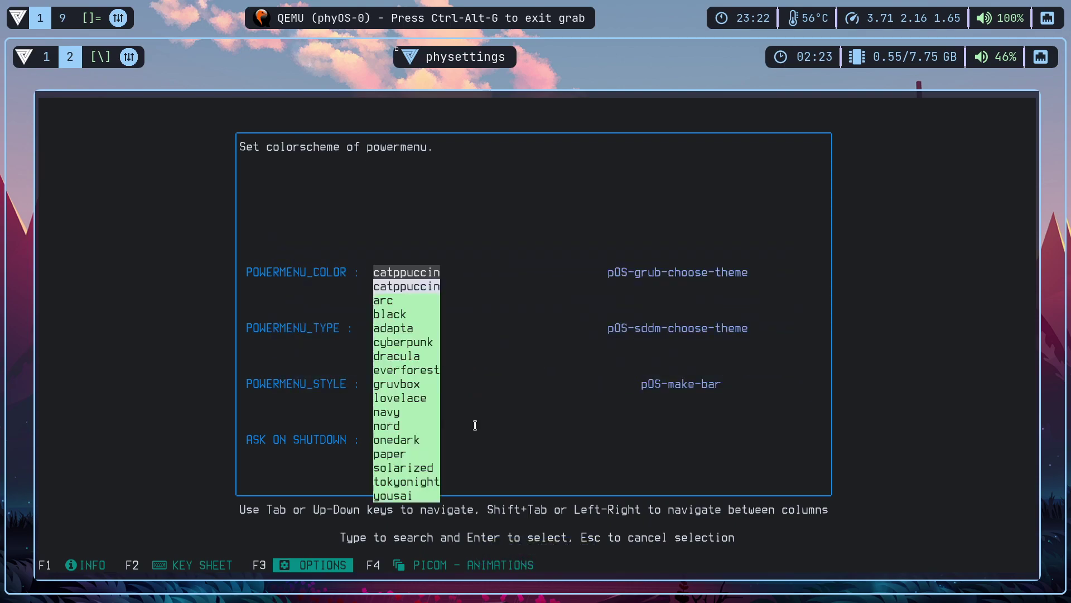
key("Down")
key("Down")
key("Down")
key("Down")
key("Down")
key("Return")
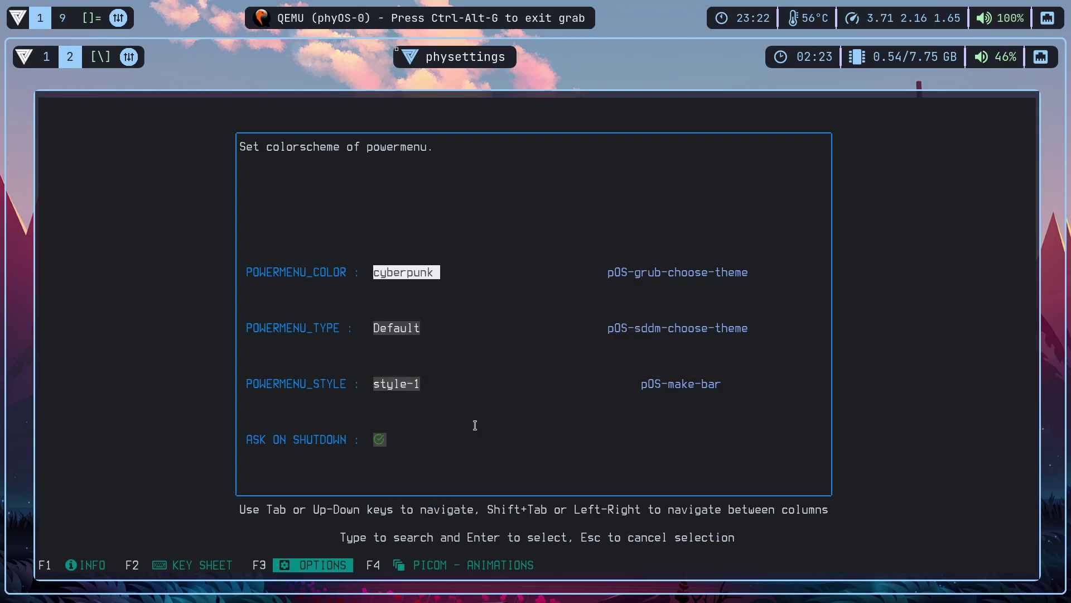
key("Return")
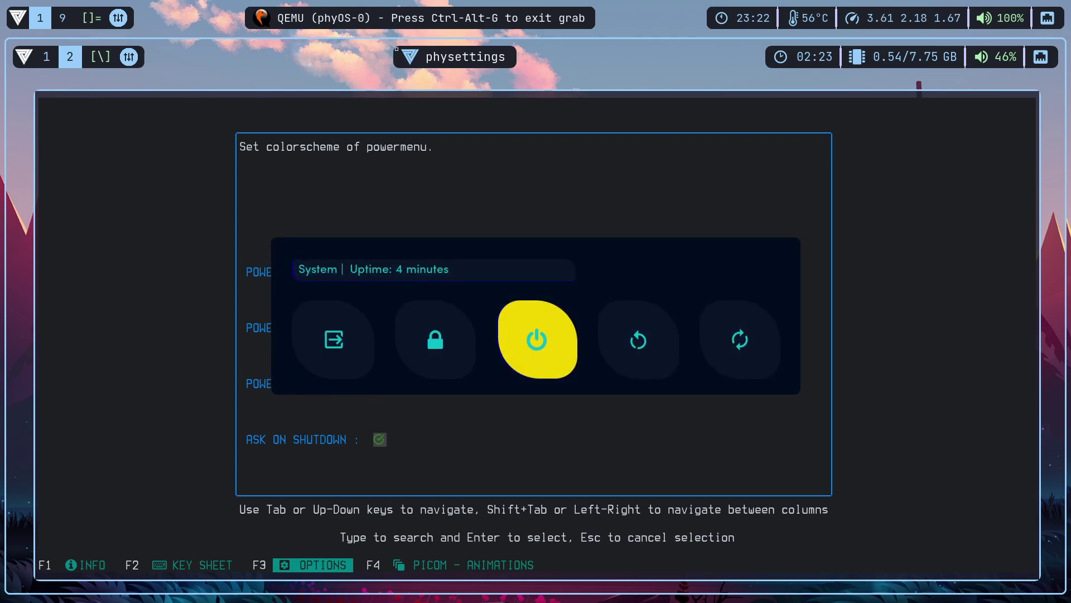
key("Right")
key("Left")
key("Left")
key("Left")
key("Right")
key("Right")
key("Escape")
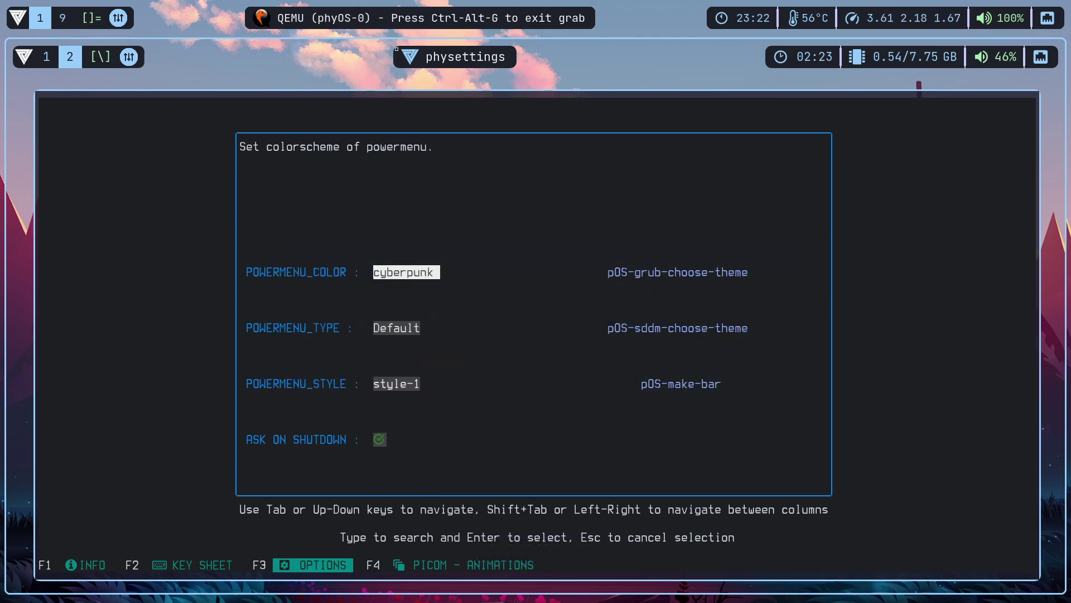
Change the powermenu type to type-4 and preview the robot-artwork layout.
key("Down")
key("Return")
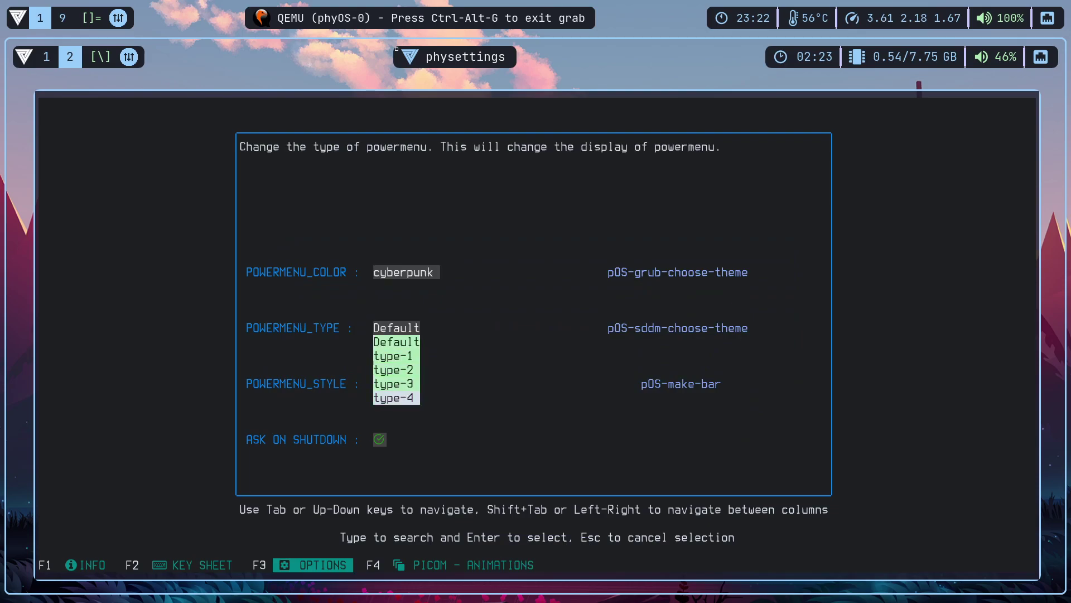
key("Return")
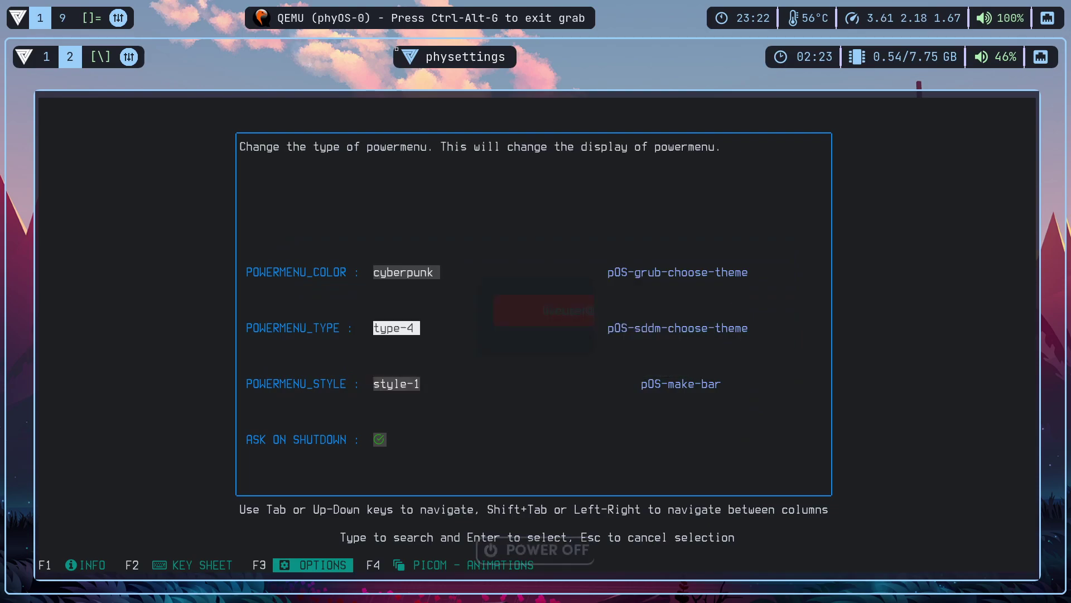
key("Up")
key("Up")
key("Down")
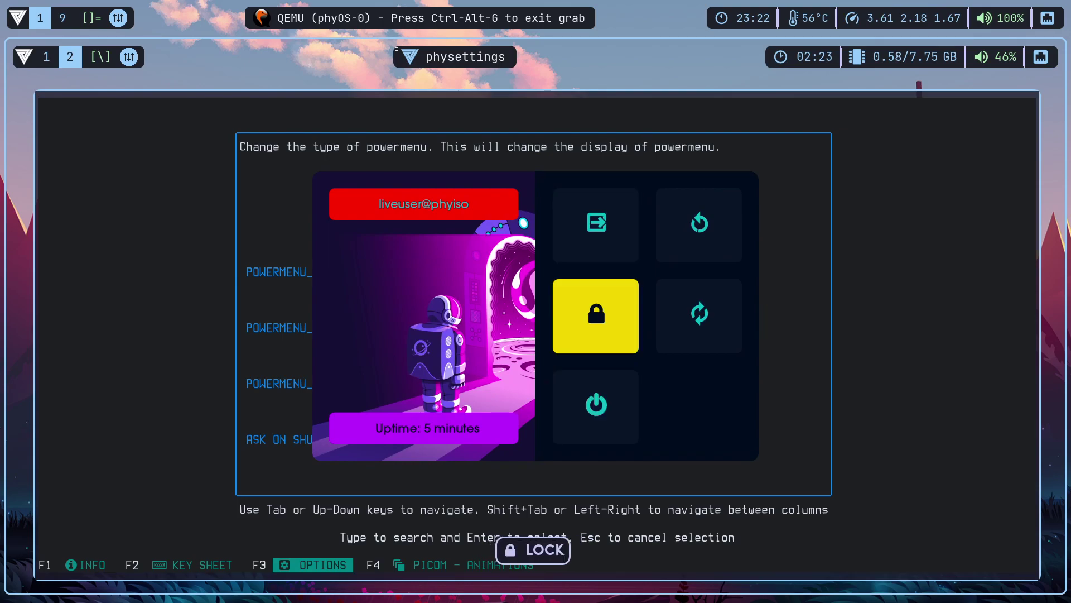
key("Down")
key("Right")
key("Down")
key("Down")
key("Down")
key("Right")
key("Escape")
key("Up")
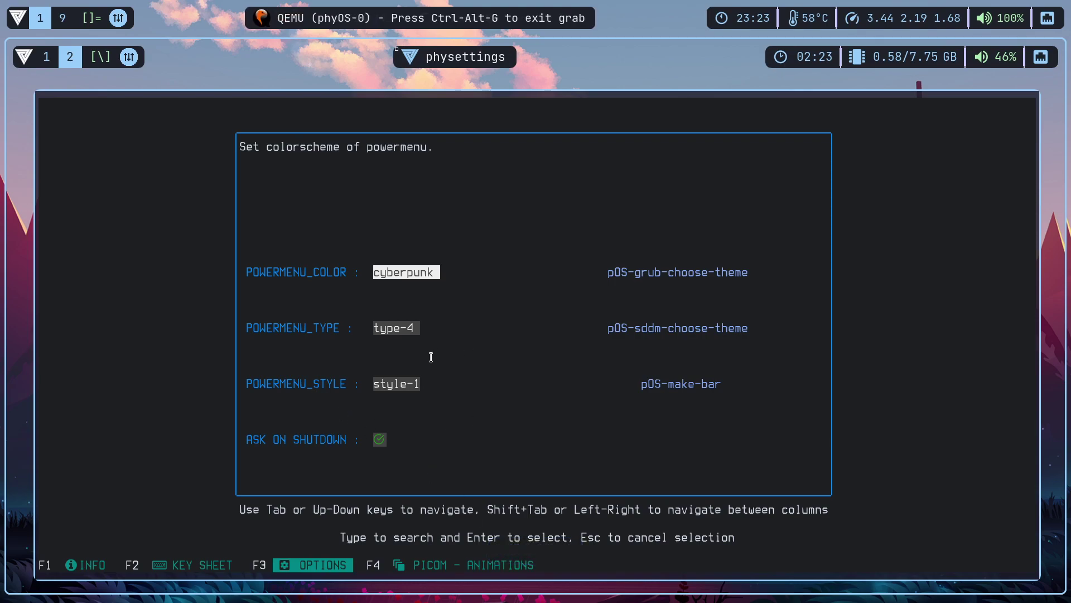
key("Down")
key("Down")
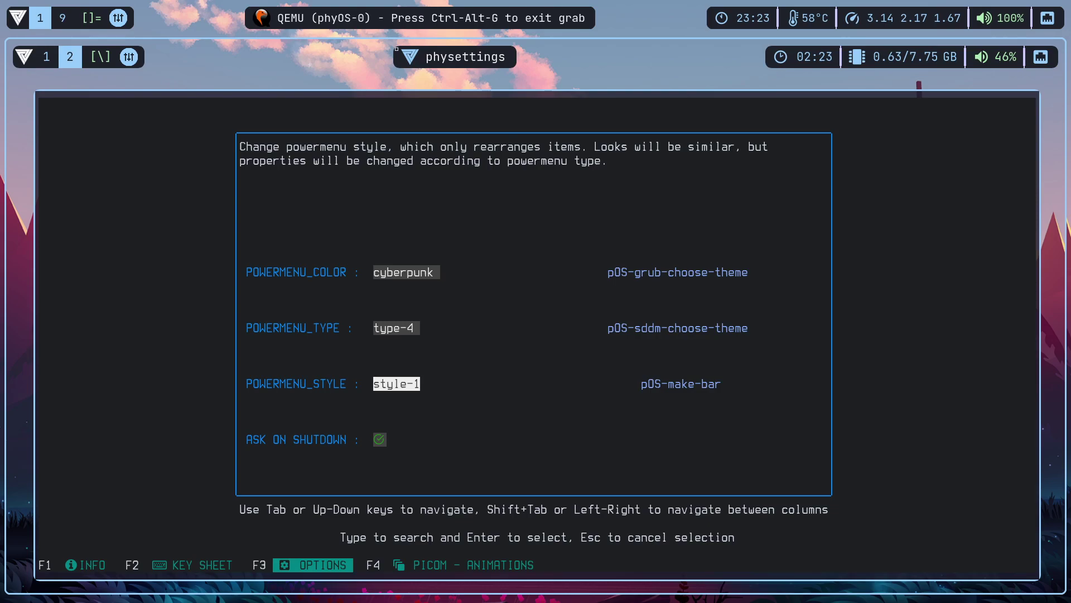
key("Up")
key("Up")
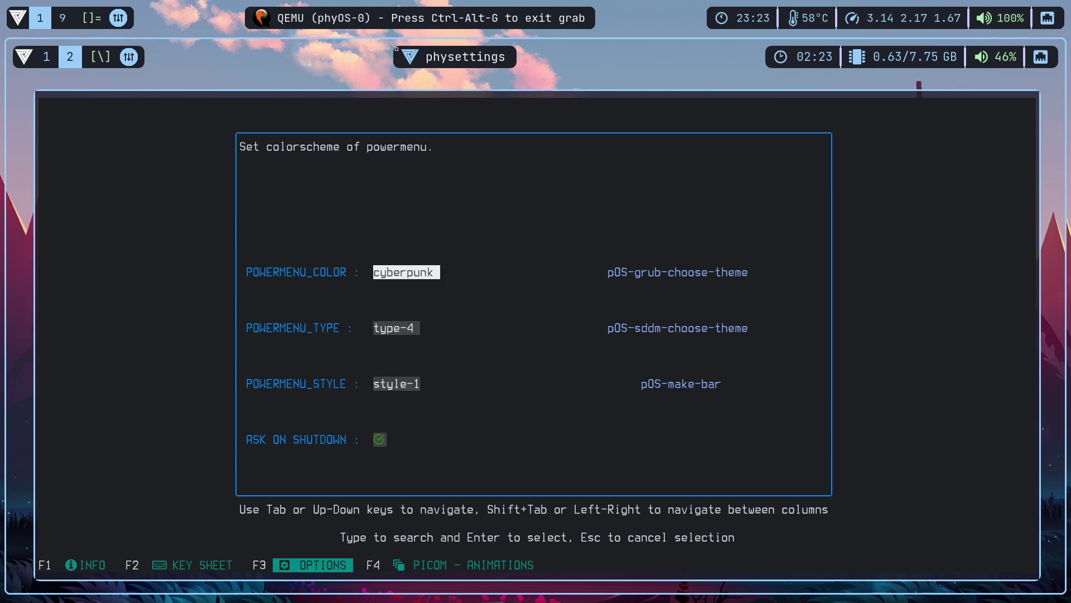
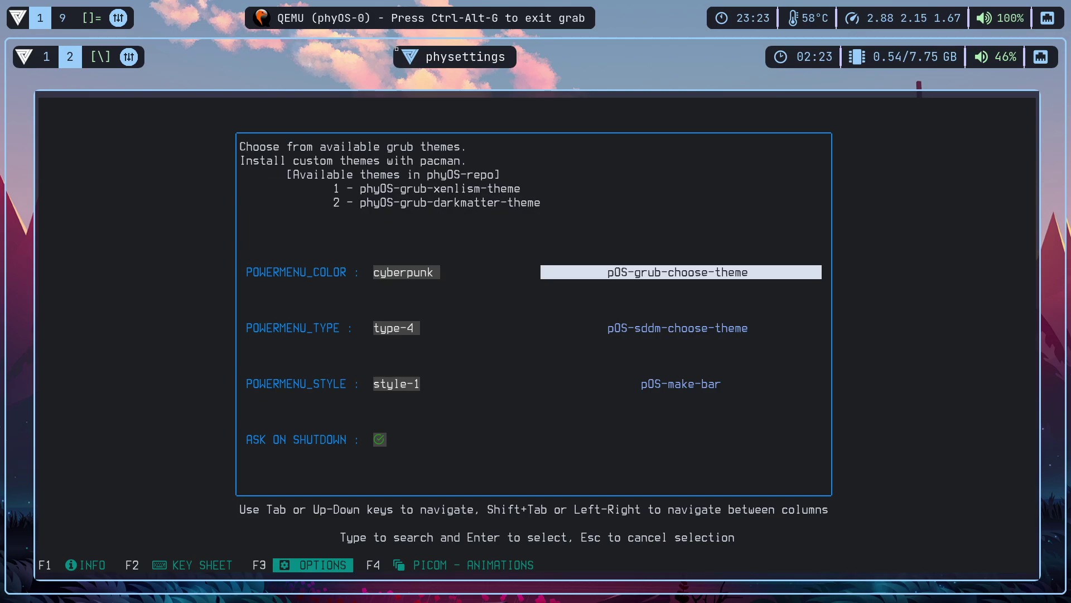
Launch the pOS-make-bar builder and add the clock and cpu-load blocks first.
key("Down")
key("Up")
key("Down")
key("Down")
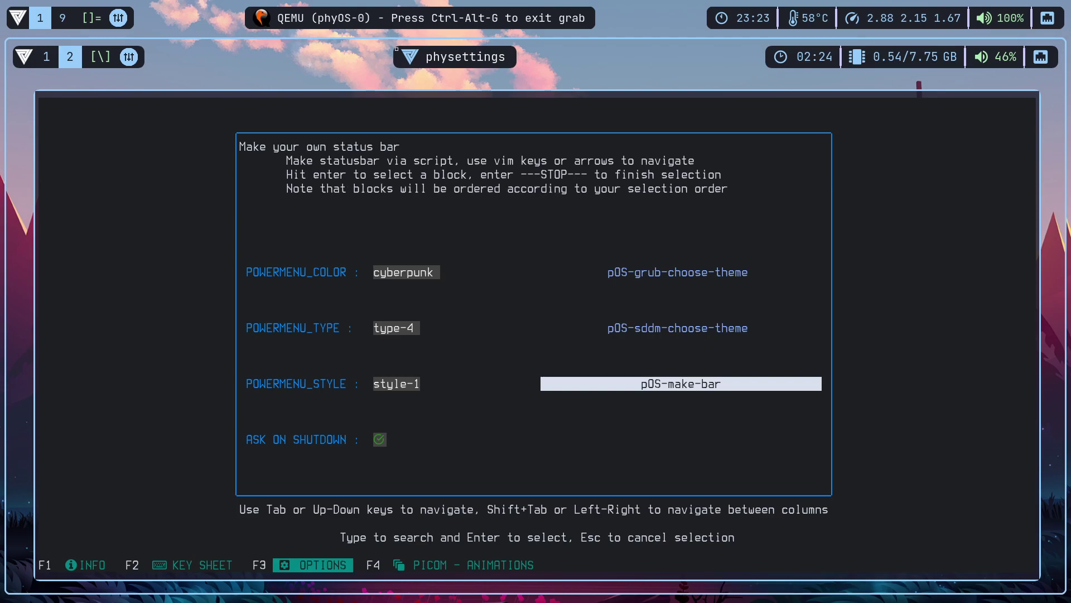
key("Return")
key("Up")
key("Up")
key("Up")
key("Up")
key("Up")
key("Up")
key("Up")
key("Up")
key("Up")
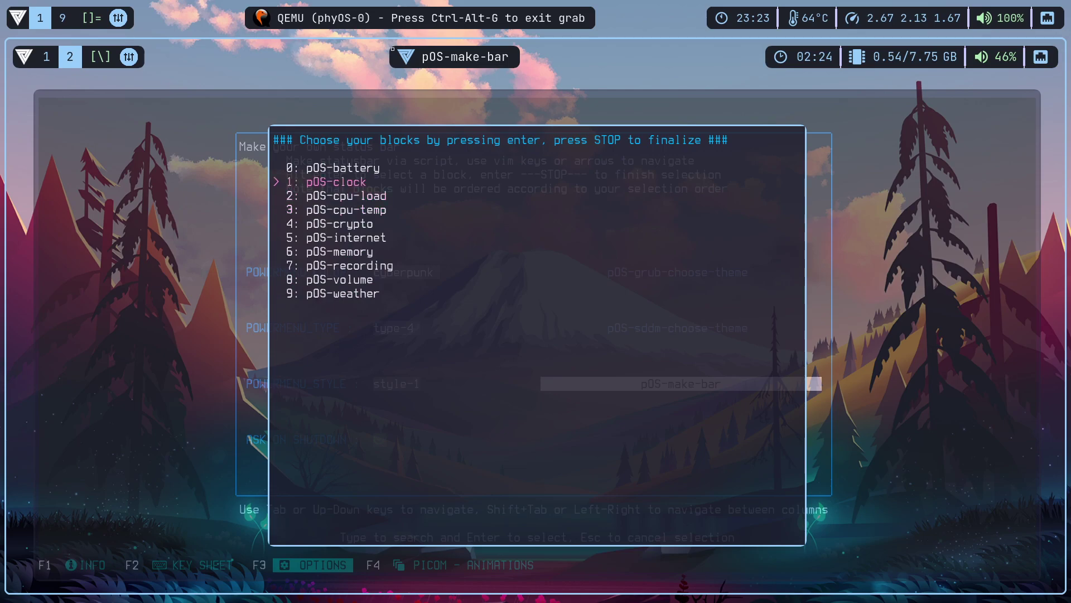
key("Return")
key("Down")
key("Down")
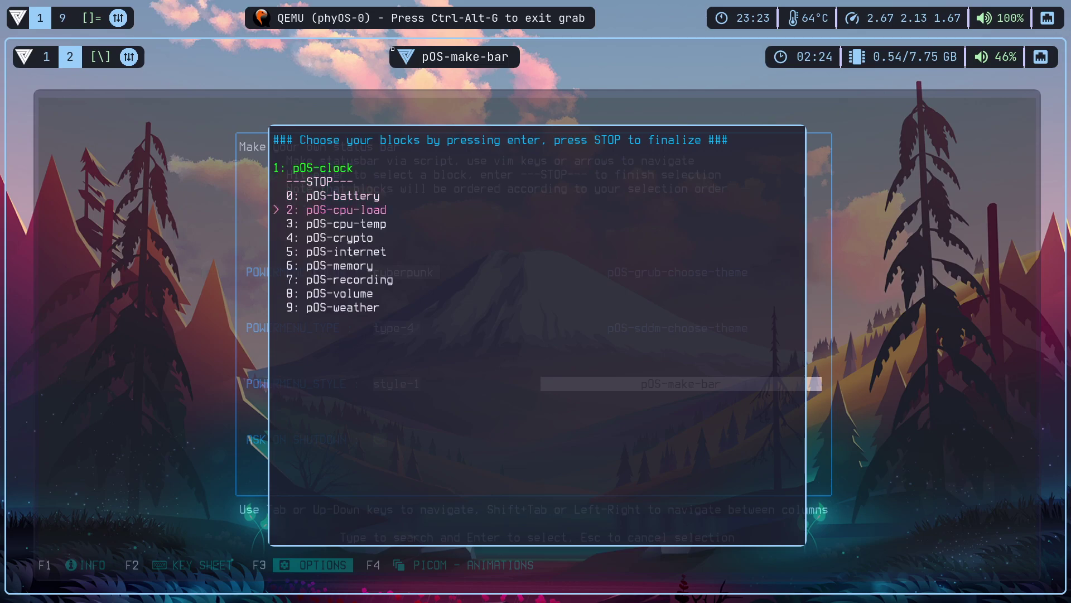
key("Return")
Add the memory, internet and volume blocks, then finish with ---STOP--- to rebuild the bar.
key("Down")
key("Down")
key("Down")
key("Down")
key("Down")
key("Up")
key("Down")
key("Return")
key("Down")
key("Down")
key("Down")
key("Down")
key("Down")
key("Up")
key("Up")
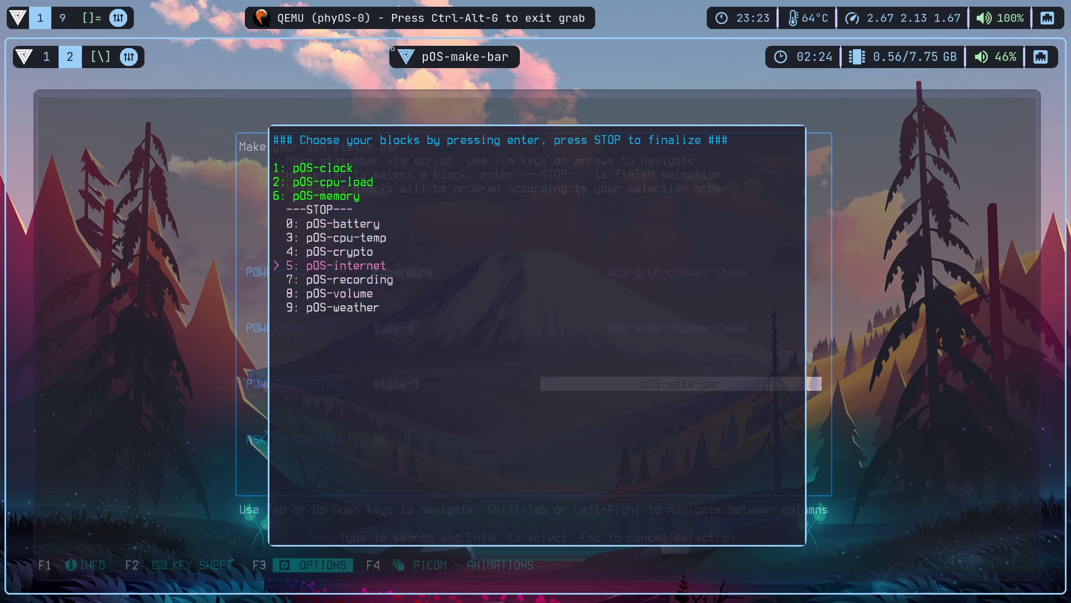
key("Return")
key("Down")
key("Down")
key("Down")
key("Down")
key("Down")
key("Down")
key("Up")
key("Return")
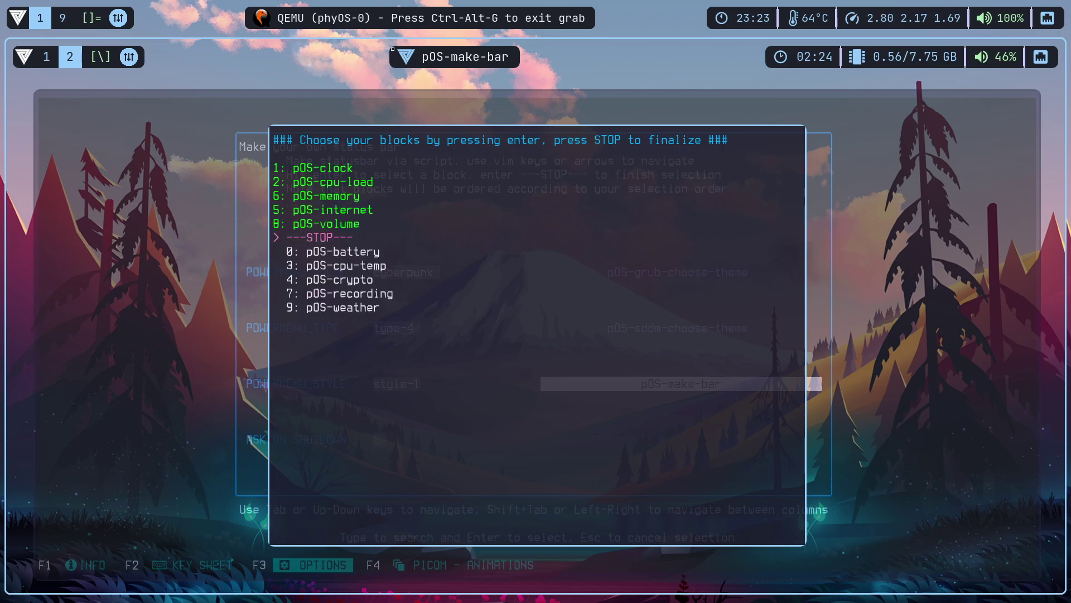
key("Return")
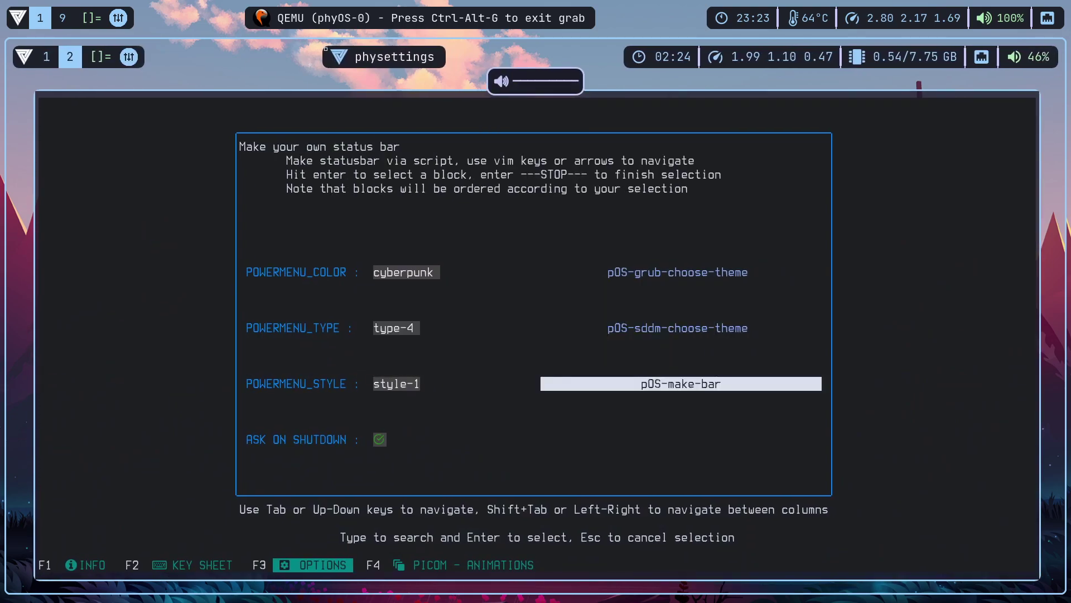
key("Up")
key("Up")
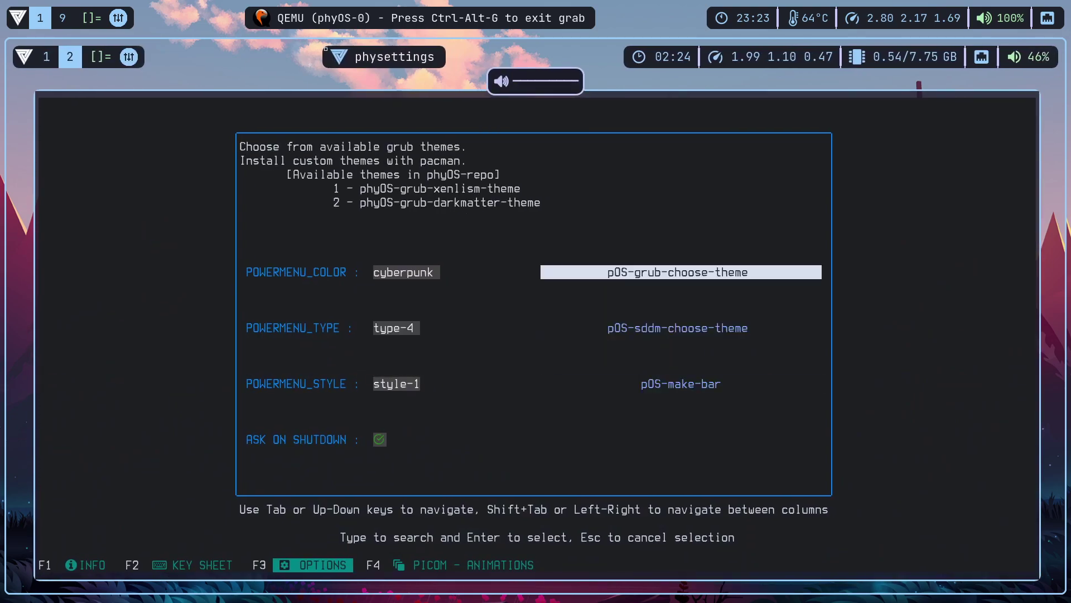
Browse the PICOM - ANIMATIONS fields without changes, then close physettings with Super+Q.
key("F4")
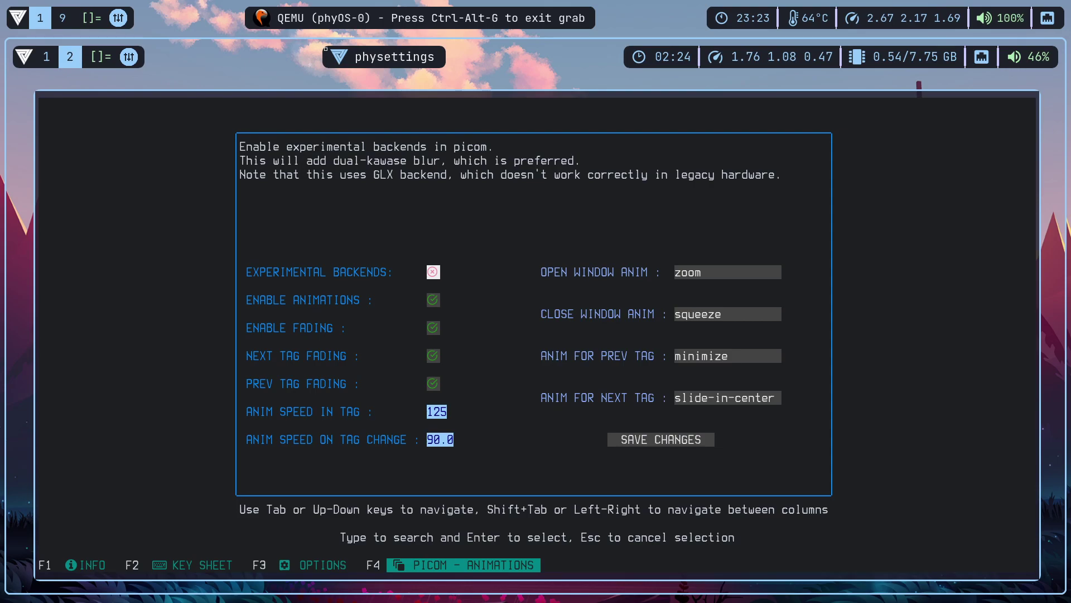
key("Right")
key("Down")
key("Down")
key("Down")
key("Up")
key("Up")
key("Up")
key("Down")
key("Down")
key("Down")
key("Up")
key("Up")
key("Up")
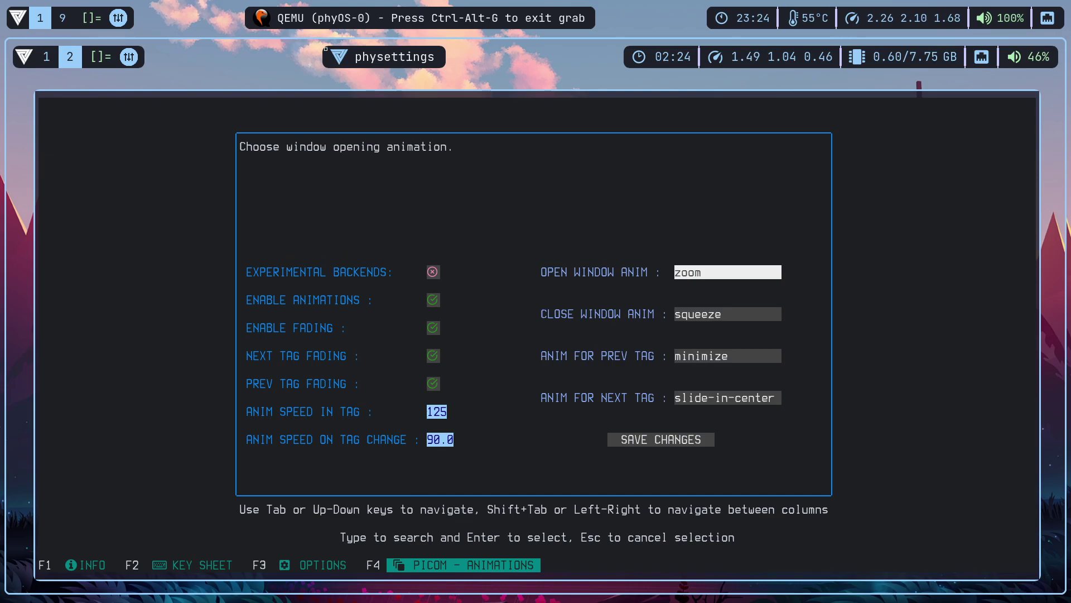
key("Down")
key("Down")
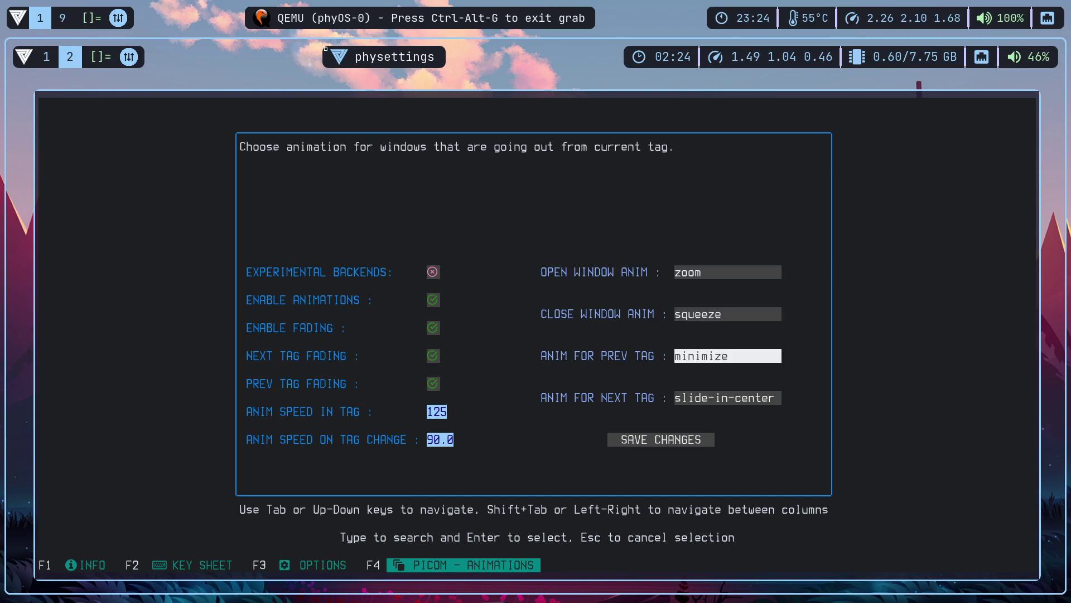
key("Down")
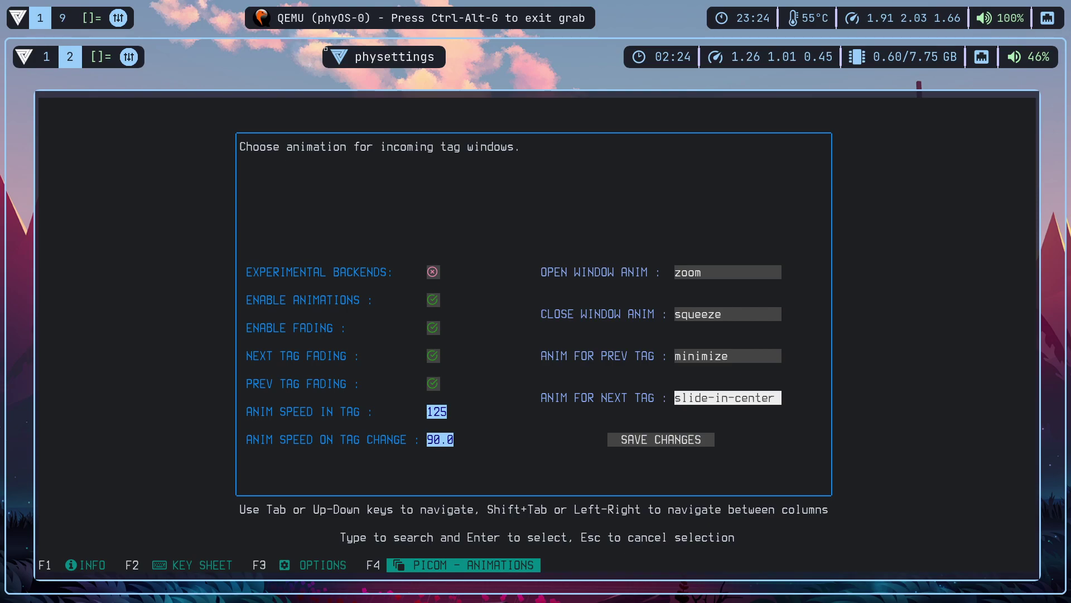
key("Tab")
key("Tab")
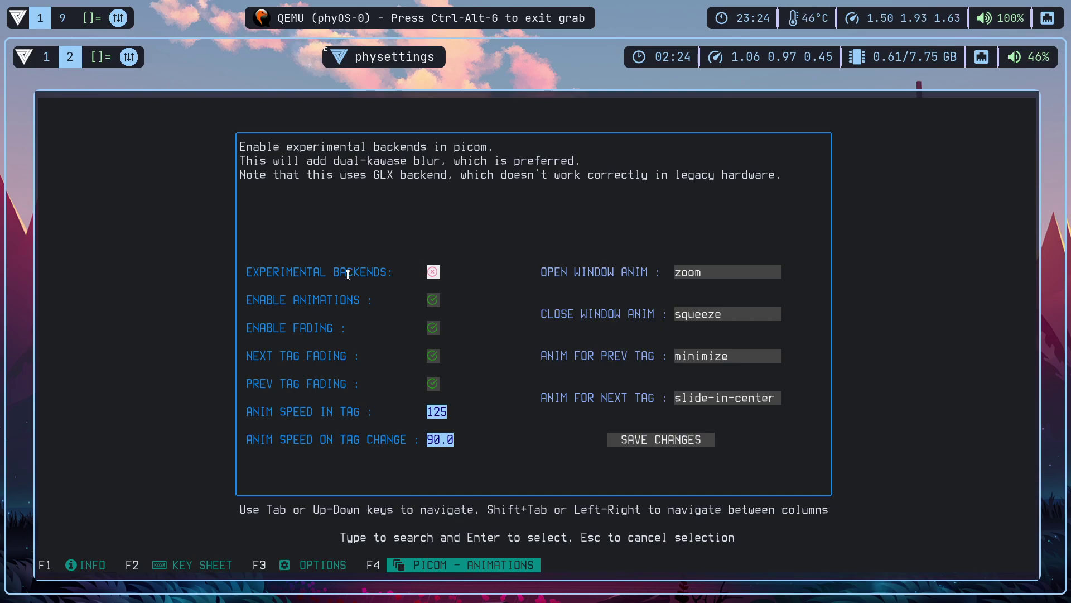
key("super+q")
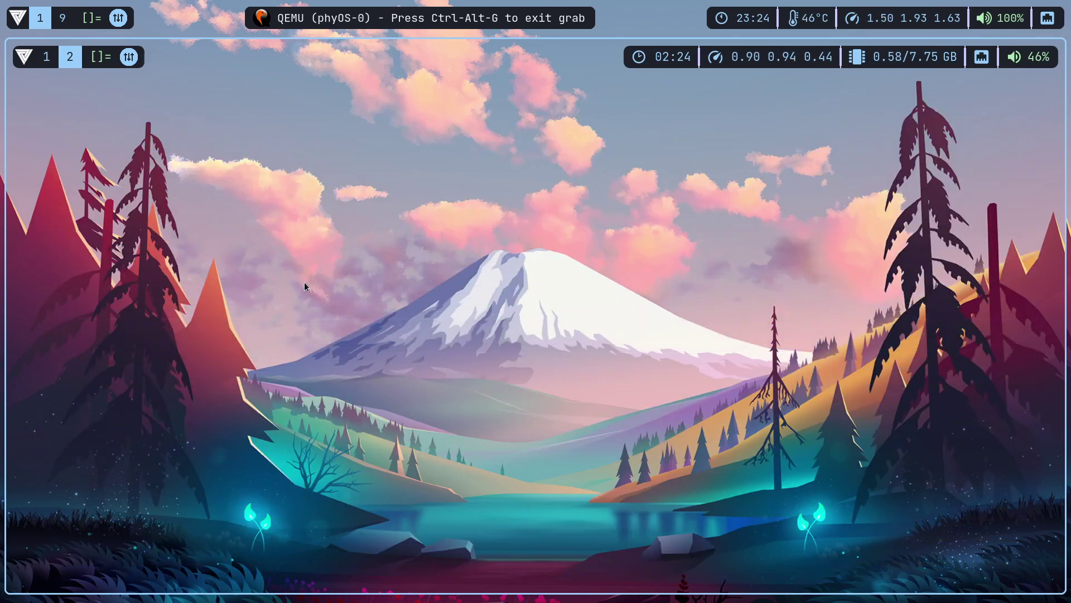
Check the installer on tag 1, then run 'man phyos' in a new st terminal on tag 2.
key("super+1")
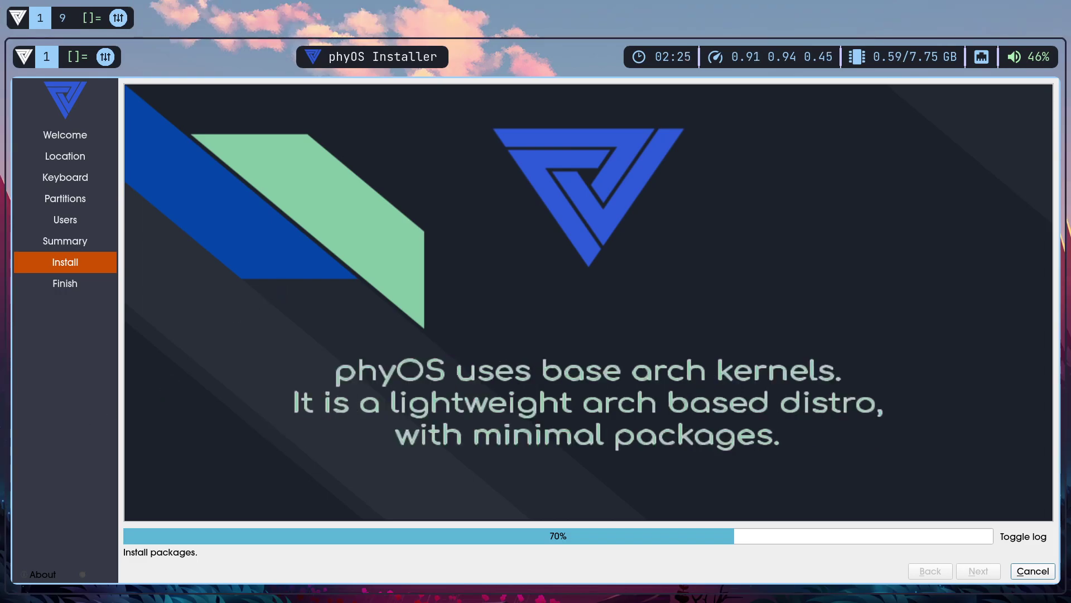
left_click(182, 479)
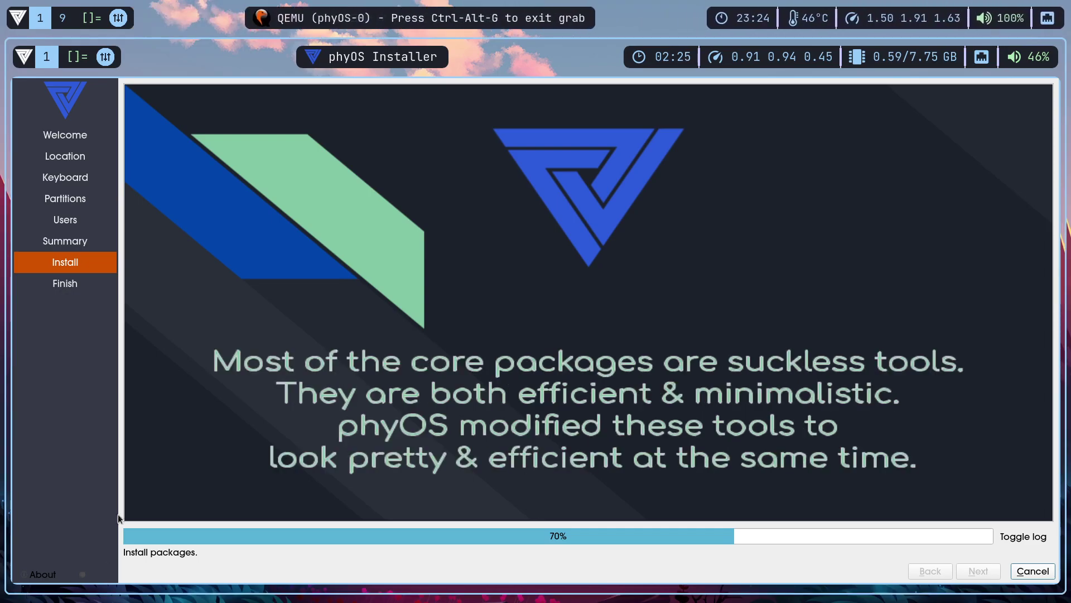
key("super+2")
key("super+Return")
type("man phyos")
key("Return")
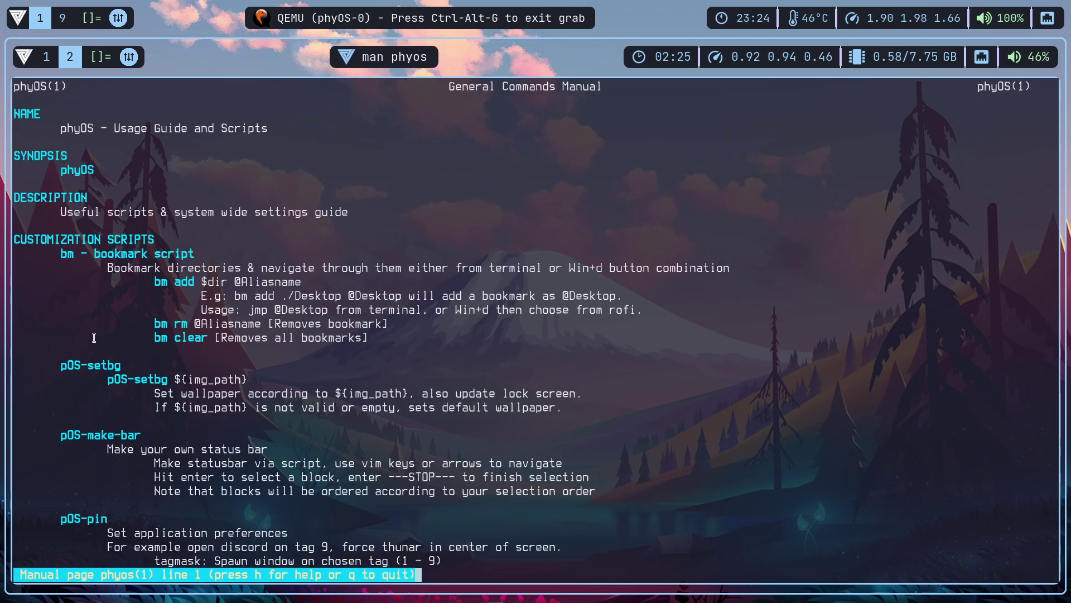
Read the CUSTOMIZATION SCRIPTS section, highlighting its heading and pOS-setbg.
left_click_drag(56, 253, 15, 240)
left_click(86, 372)
left_click_drag(56, 365, 76, 363)
scroll(54, 394, "down", 3)
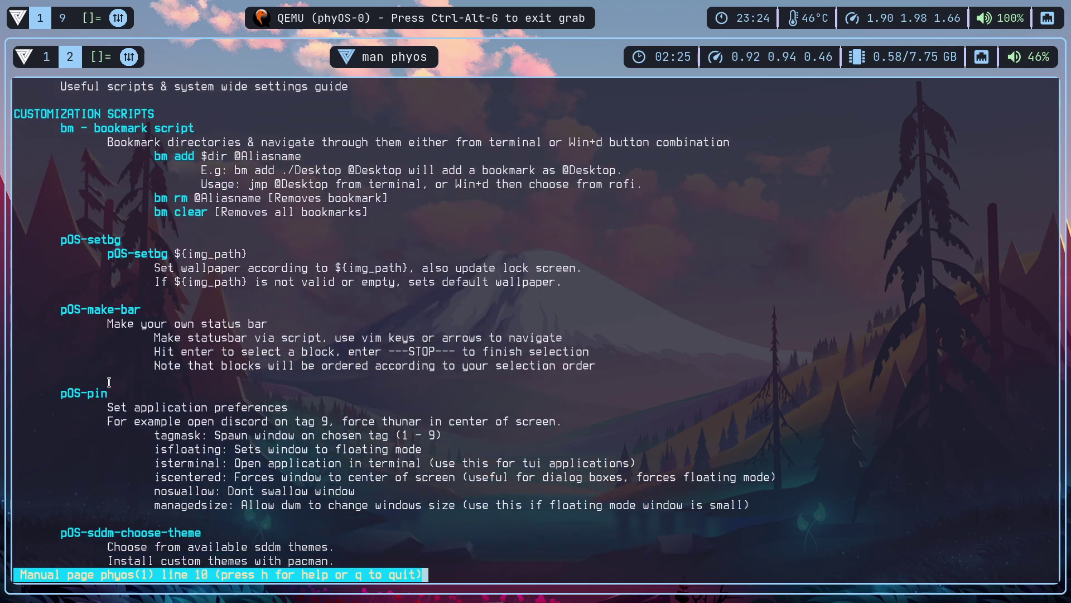
scroll(55, 395, "down", 6)
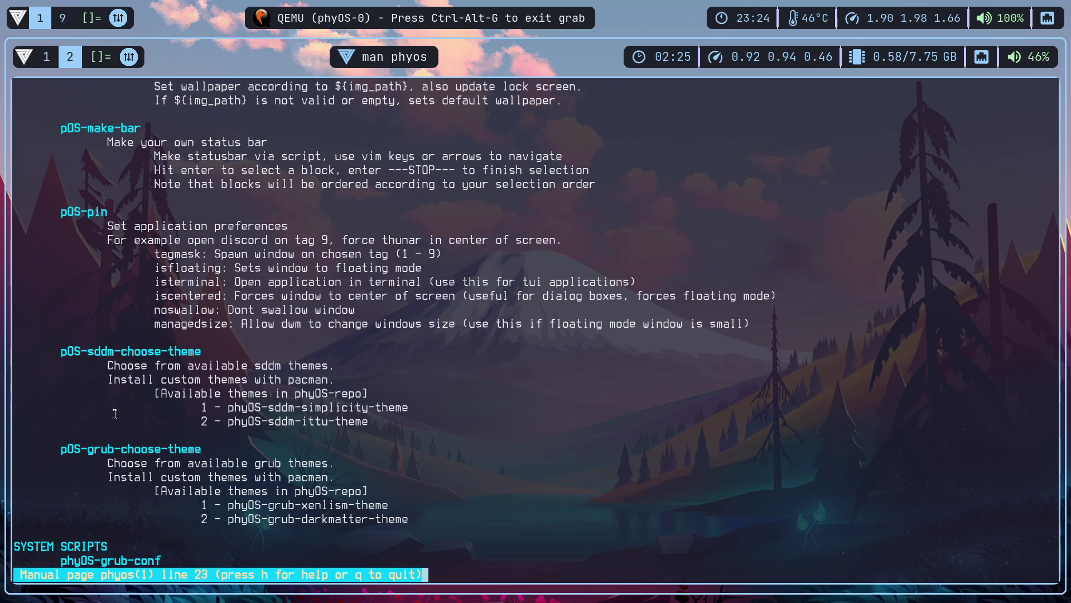
scroll(118, 475, "down", 2)
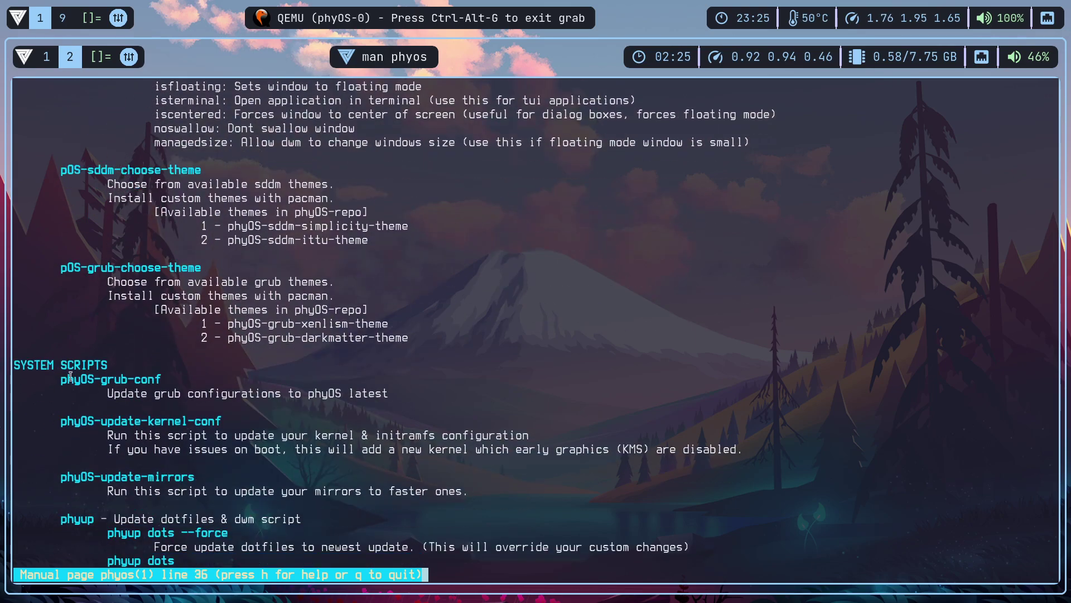
scroll(100, 483, "down", 2)
Scroll through the system scripts to phyup, highlighting phyOS-grub-conf, update entries and 'phyup dots --force'.
double_click(64, 281)
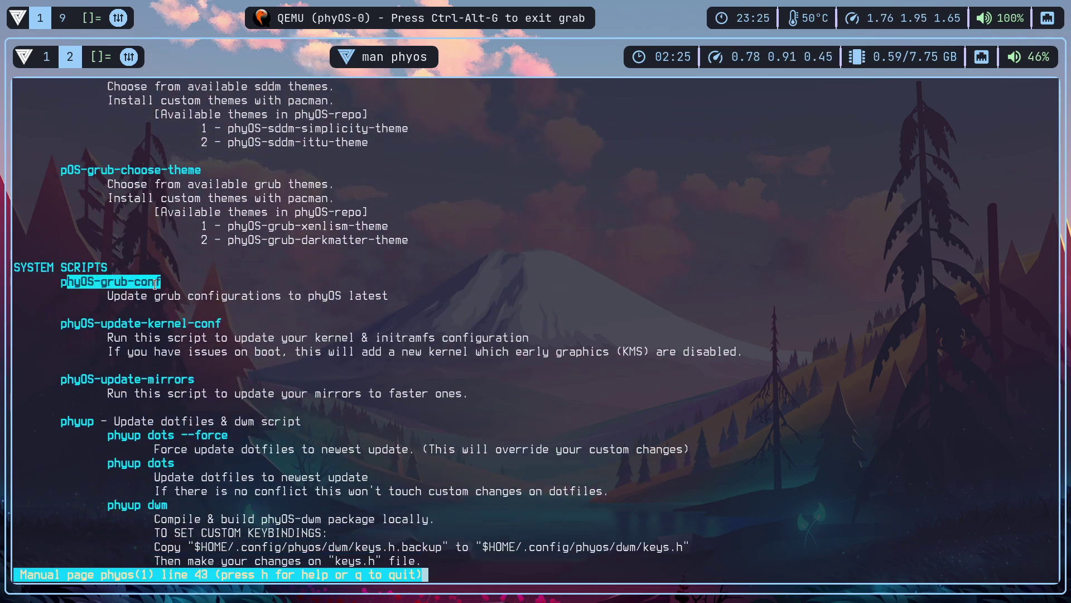
left_click(147, 299)
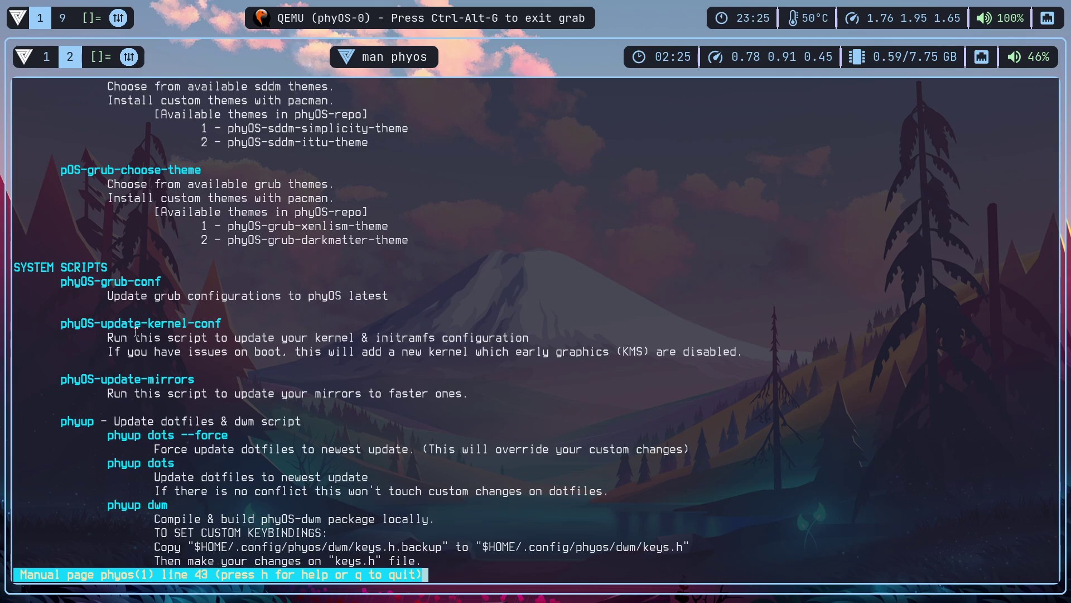
scroll(111, 324, "down", 2)
double_click(140, 295)
triple_click(193, 353)
left_click(193, 353)
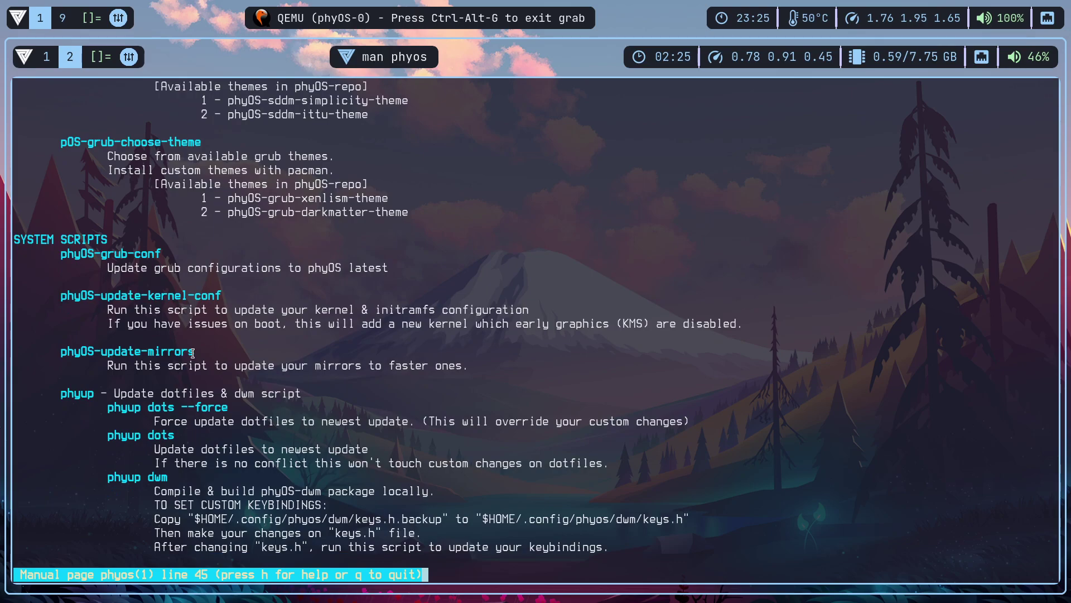
scroll(192, 352, "down", 2)
left_click_drag(96, 365, 62, 367)
left_click(66, 369)
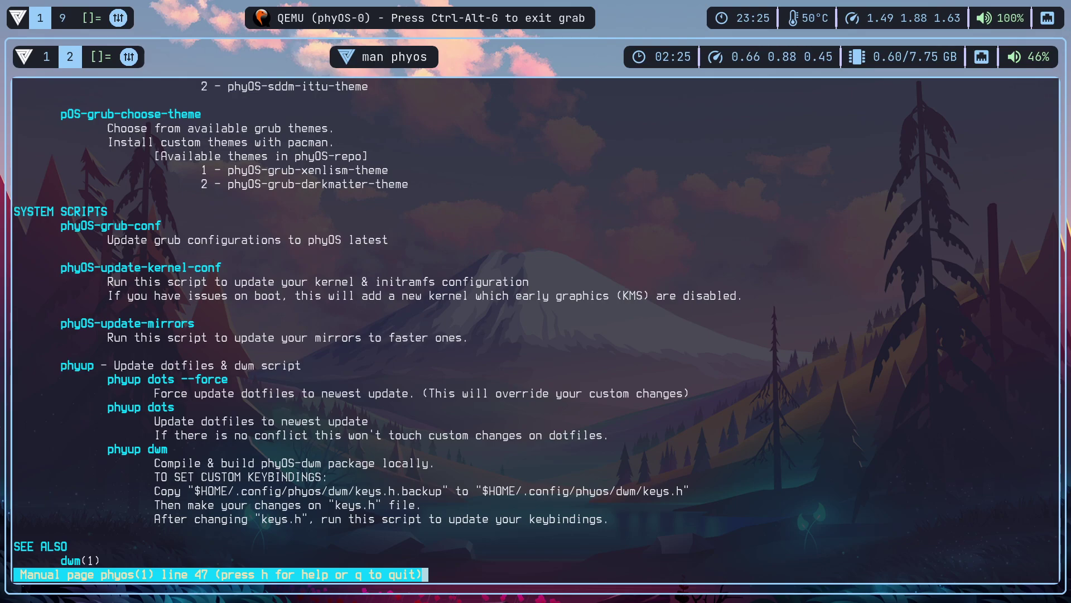
left_click_drag(232, 380, 121, 380)
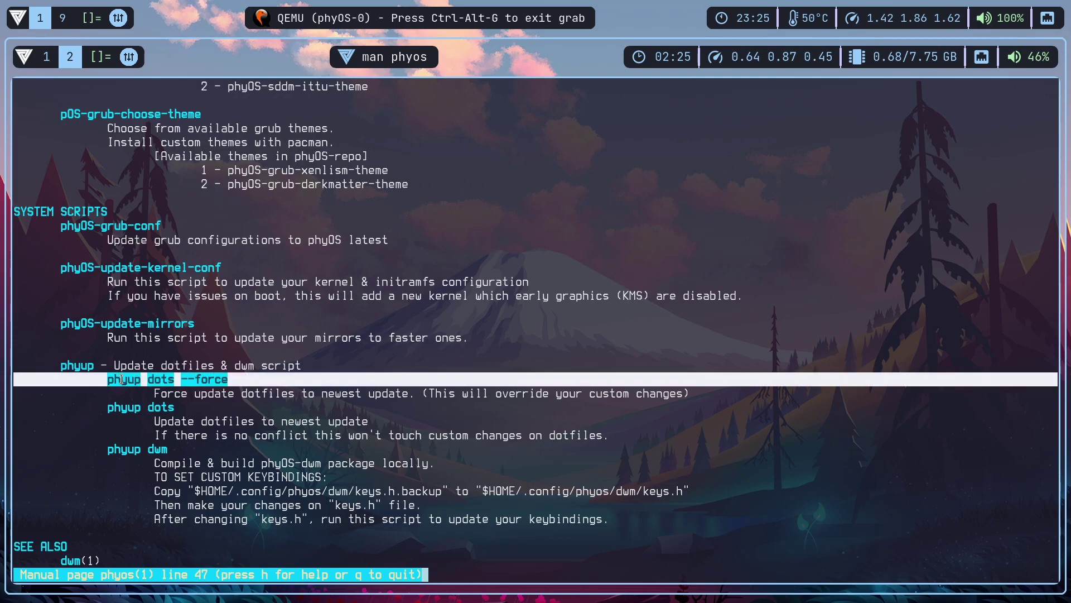
Quit the manual, return to tag 1 and click Done to finish installing and restart.
key("q")
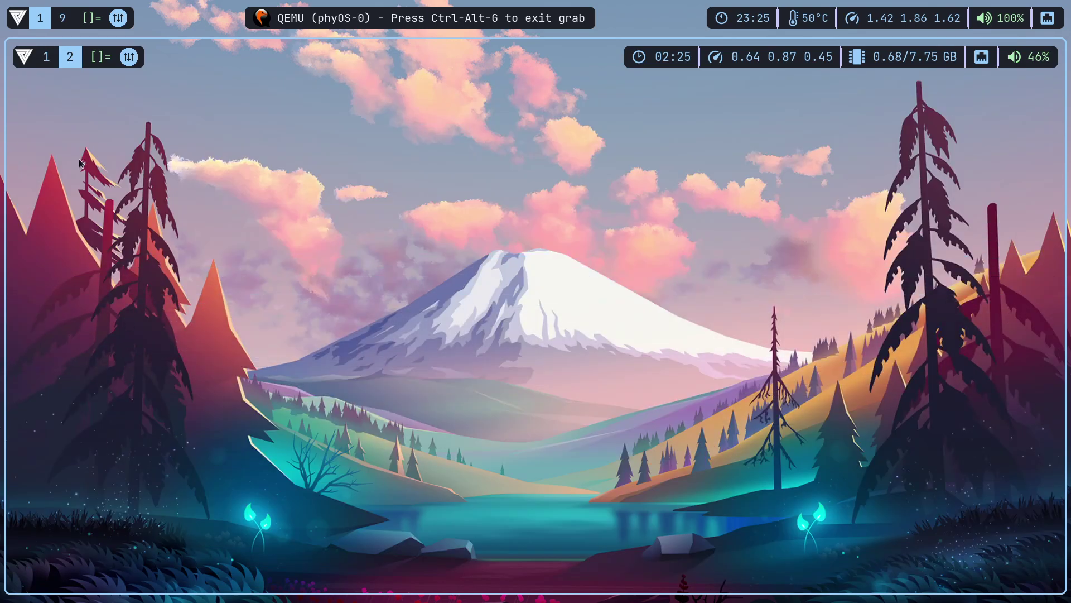
key("super+1")
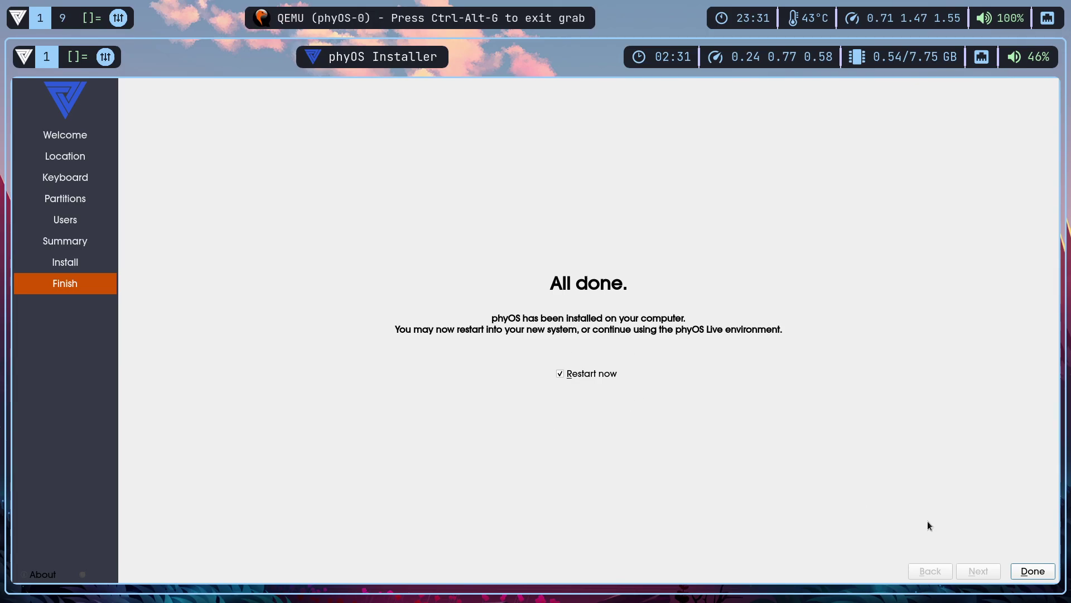
left_click(1035, 569)
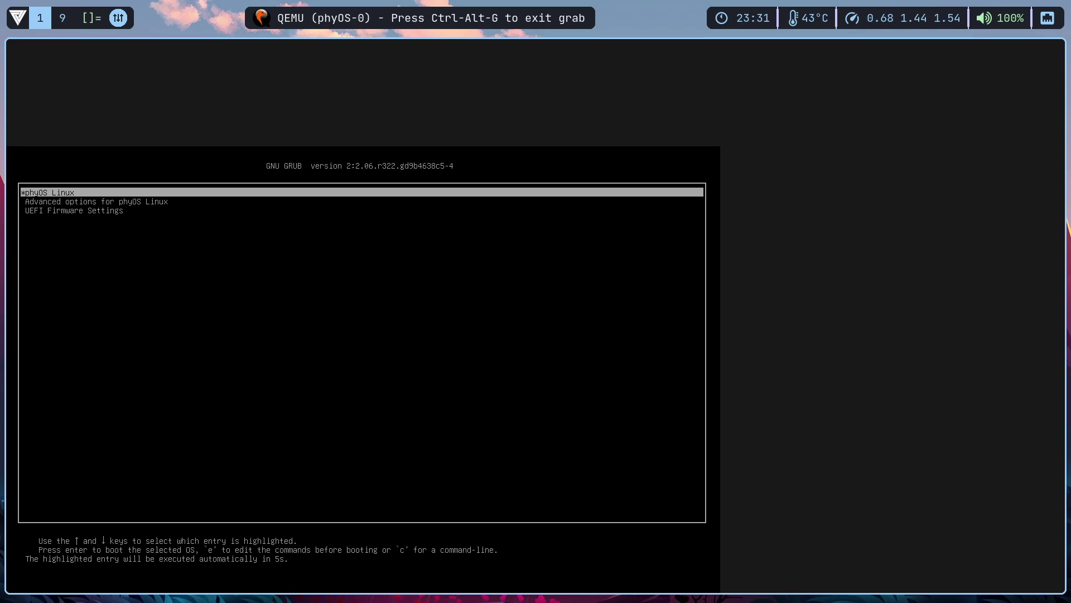
Highlight the phyOS Linux entry in GRUB and boot it.
key("Down")
key("Up")
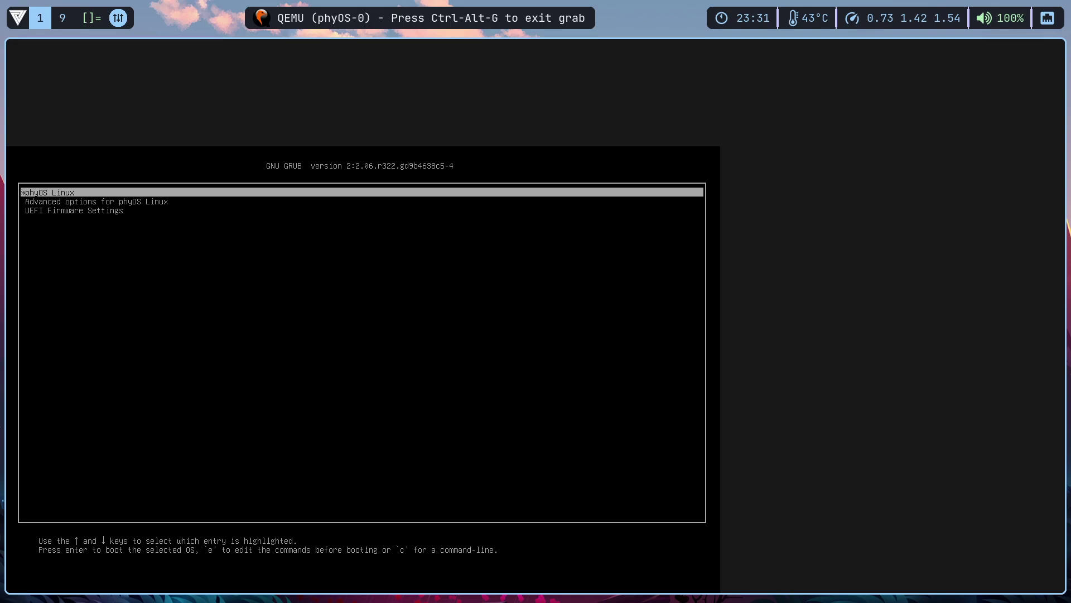
key("Return")
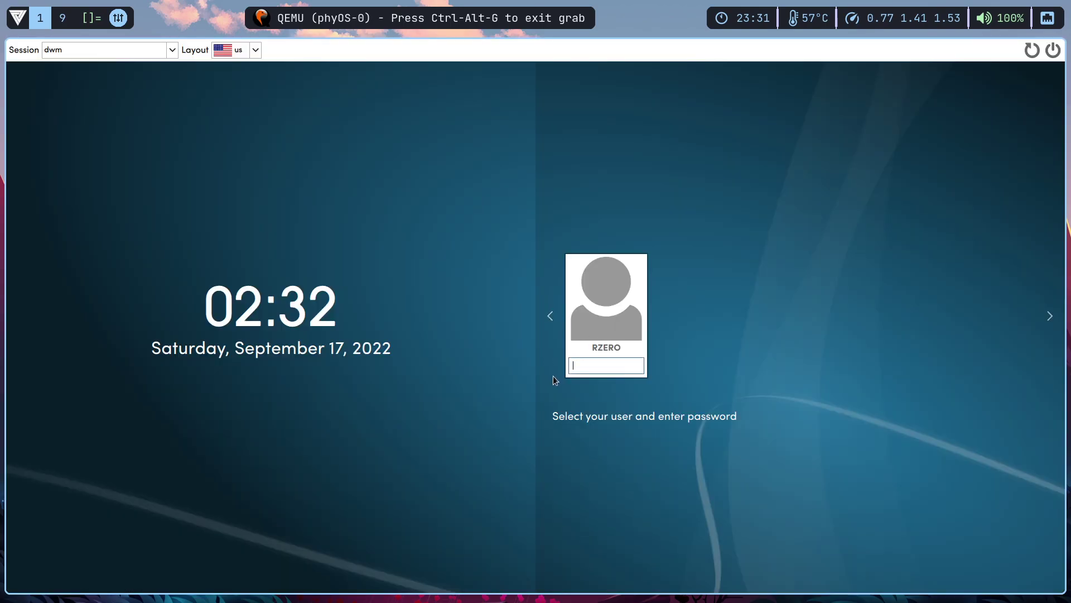
Enter the user's password with the dwm session selected and log in.
type("••••••")
key("Return")
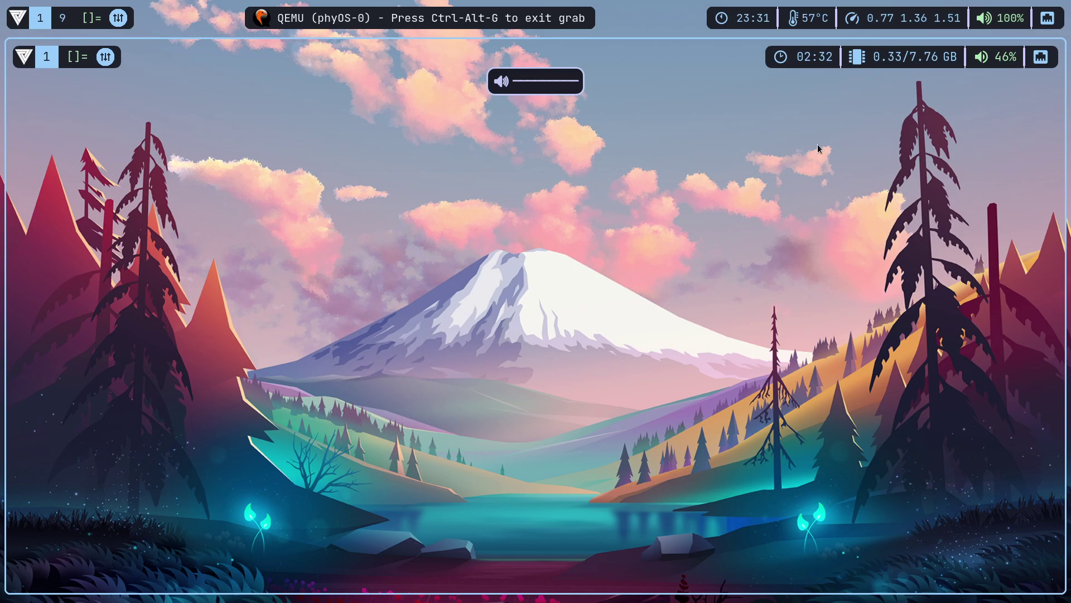
Check the bar's memory usage notification, then list the home folder in a new st terminal.
left_click(884, 61)
left_click(910, 138)
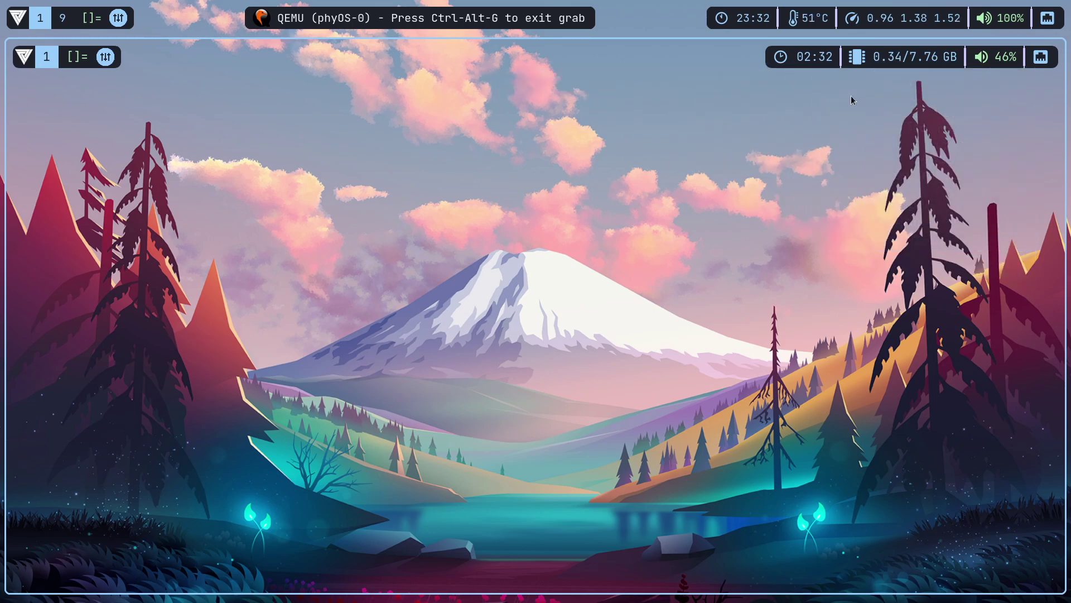
key("super+Return")
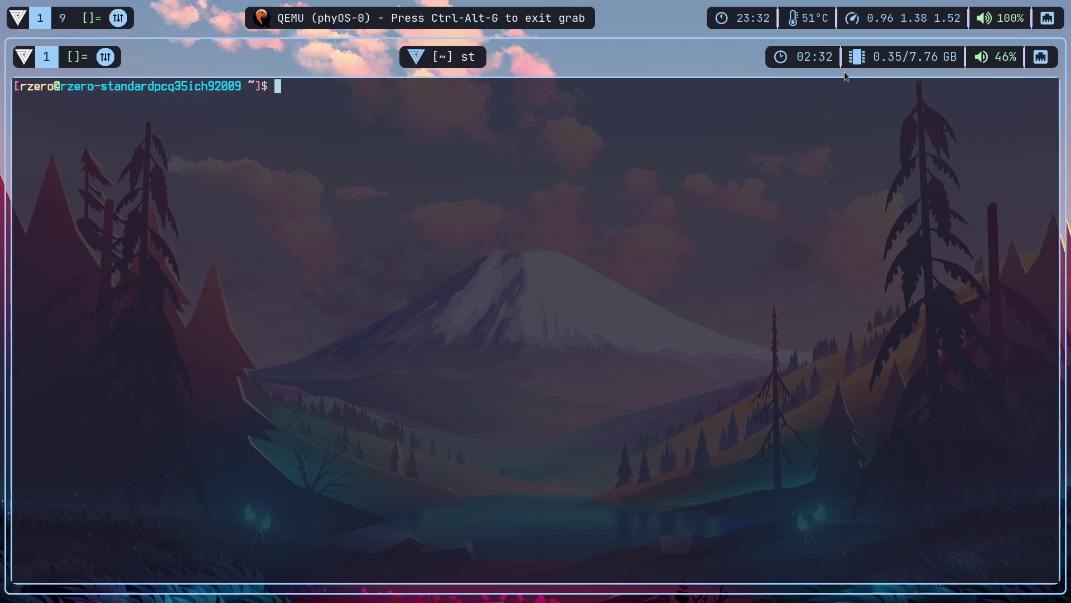
type("ls")
key("Return")
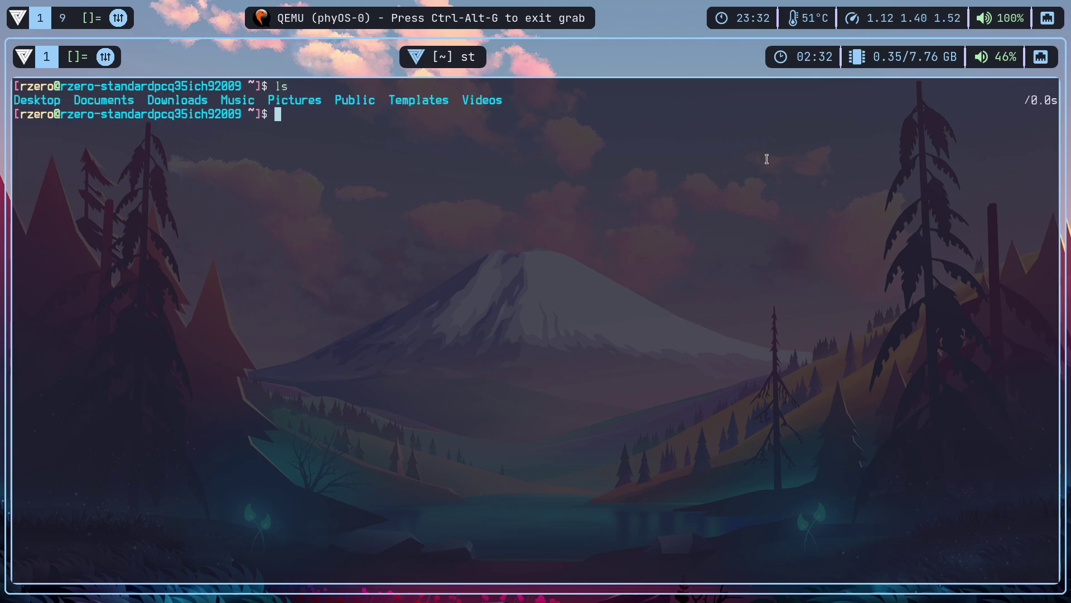
Run 'phyup dots --force' to re-clone the dotfiles, then close the terminal.
type("phyup dots --force")
key("Return")
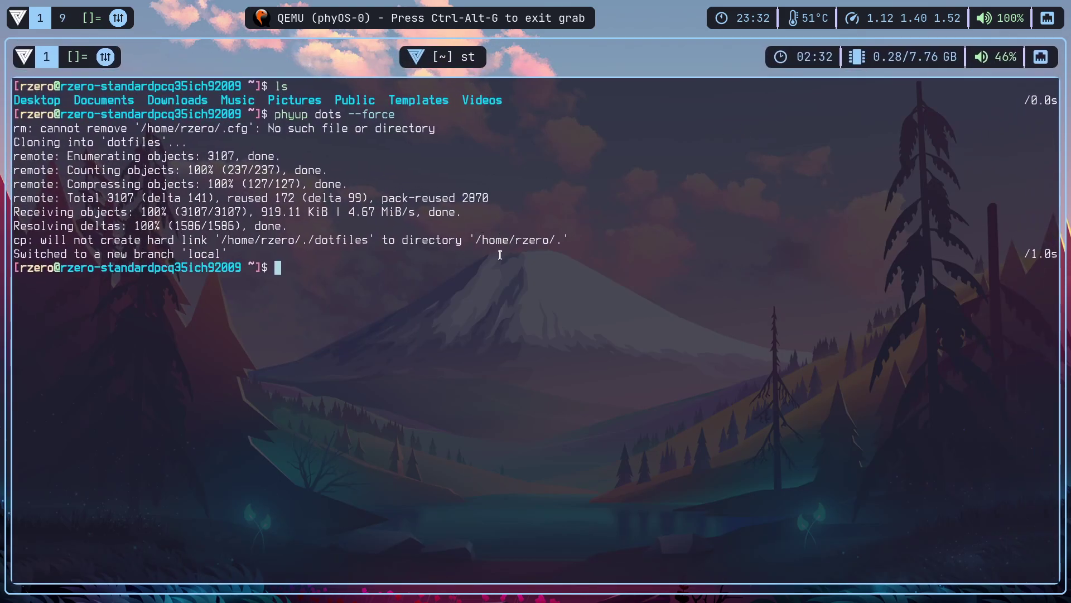
key("super+q")
right_click(498, 254)
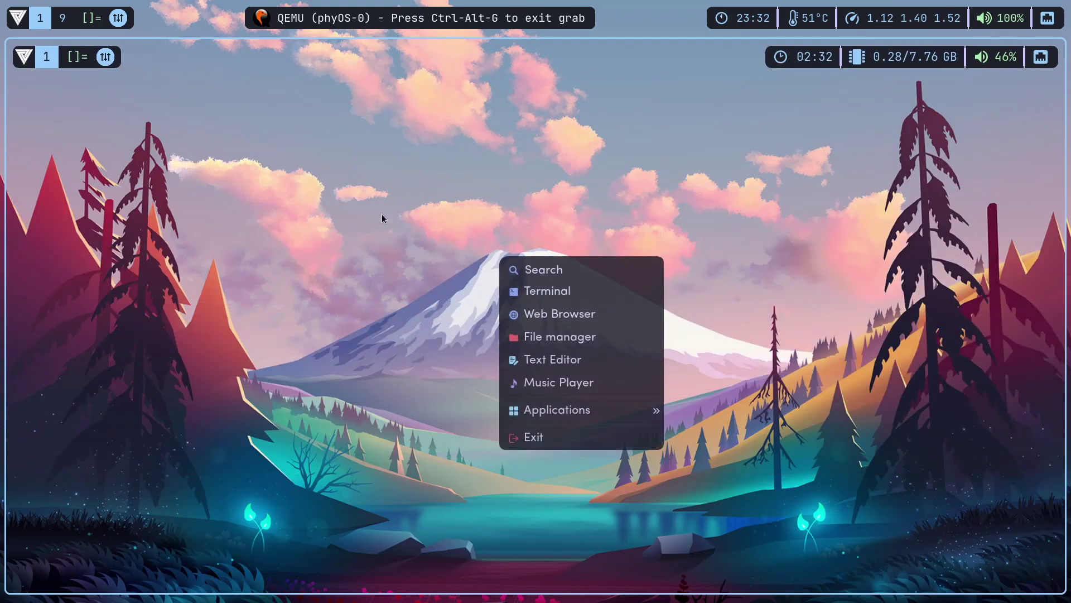
Look up pOS-grub-choose-theme and pOS-sddm-choose-theme on physettings' OPTIONS page.
left_click(383, 218)
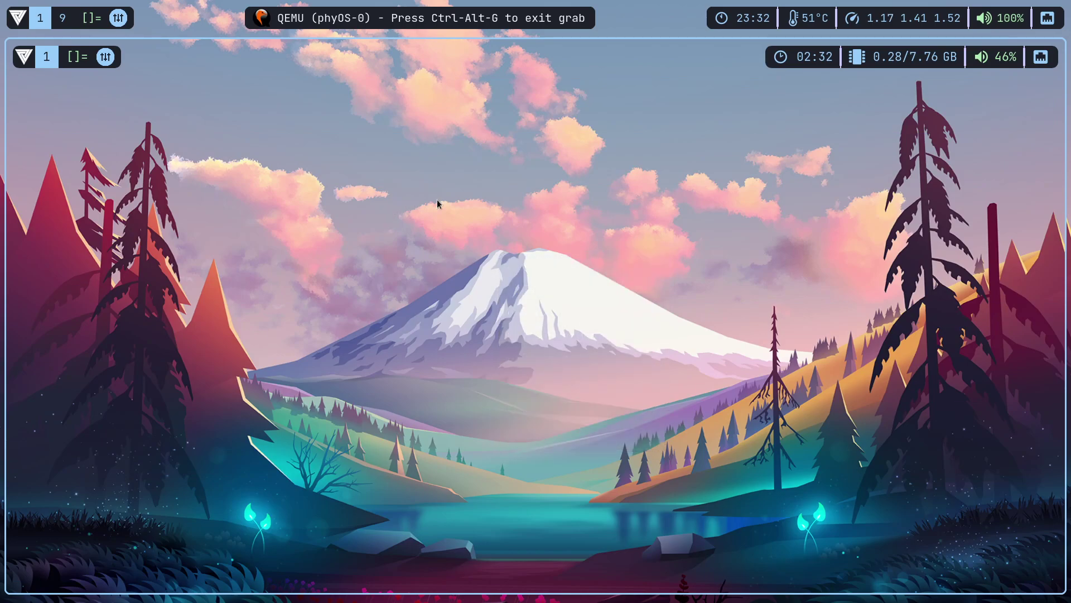
left_click(104, 59)
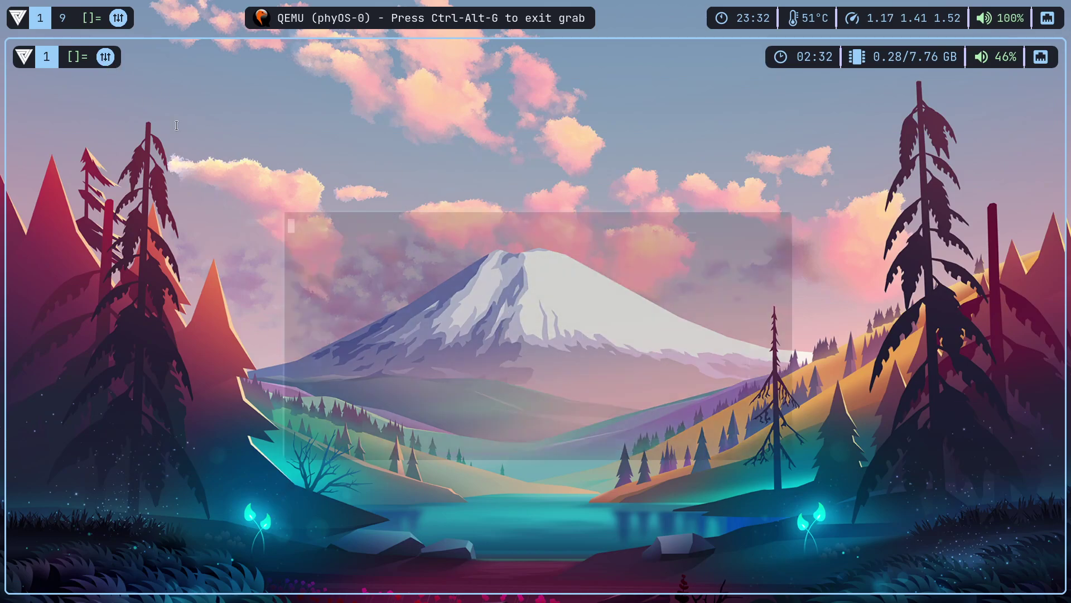
key("F3")
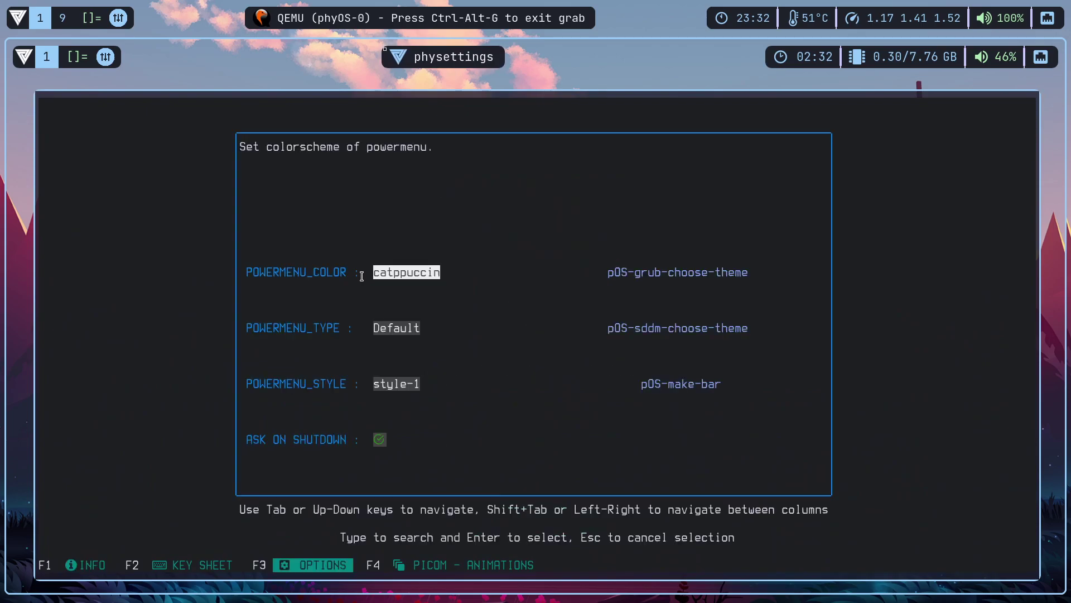
key("Right")
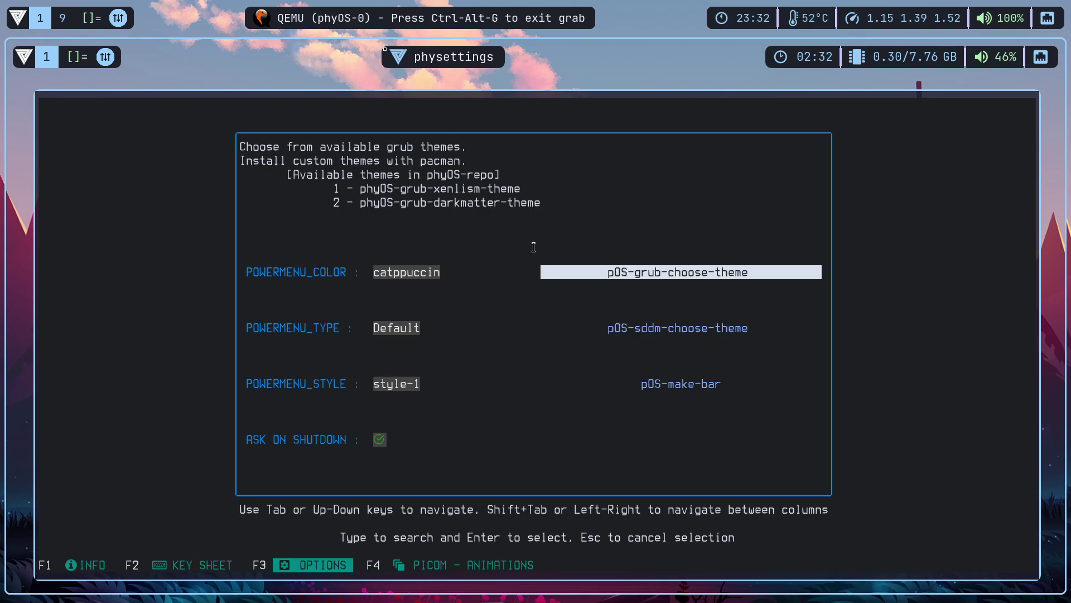
key("Down")
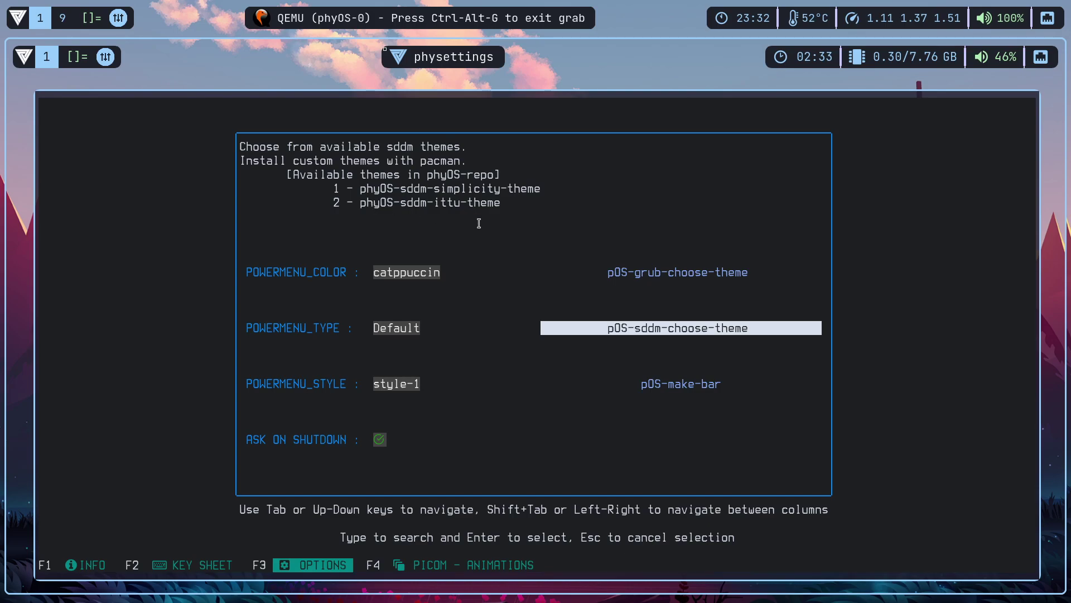
Start typing 'sudo pacman -Sy' in a new terminal on tag 2.
key("super+2")
key("super+Return")
type("sudo pacman -Sy p")
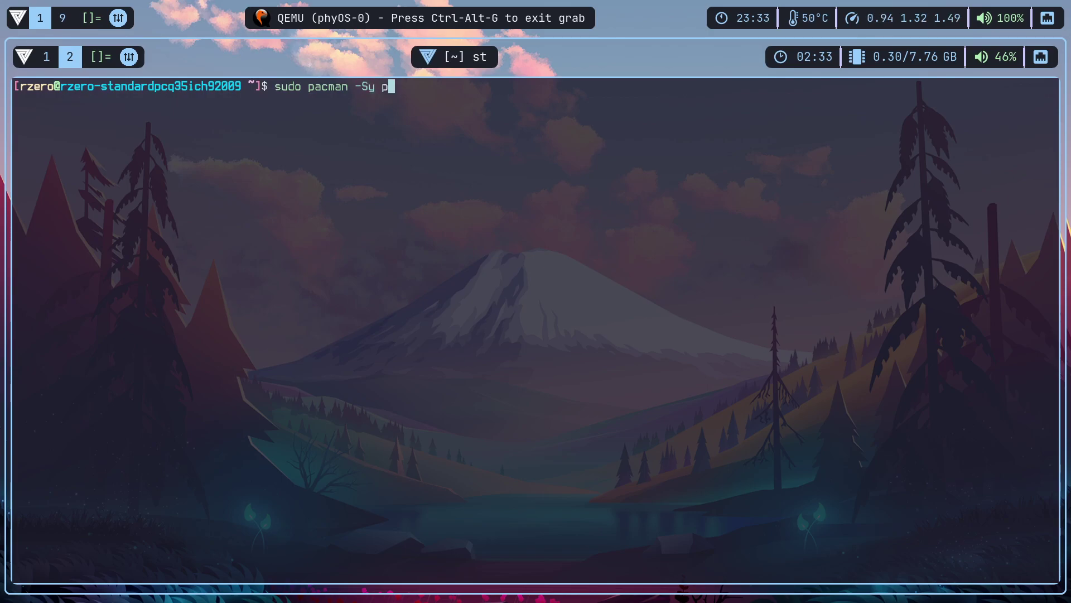
Run 'sudo pacman -Sy phyOS-sddm-ittu-theme phyOS-grub-xenlism-theme'.
key("BackSpace")
type("phyOS-sddm-itt")
key("Right")
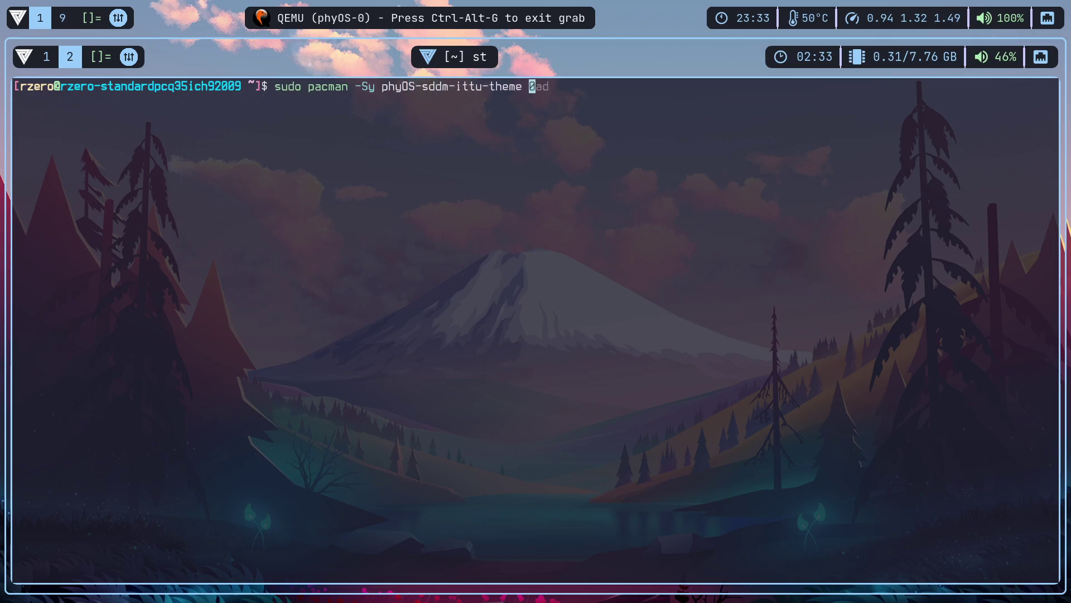
type("phyOS-grub-")
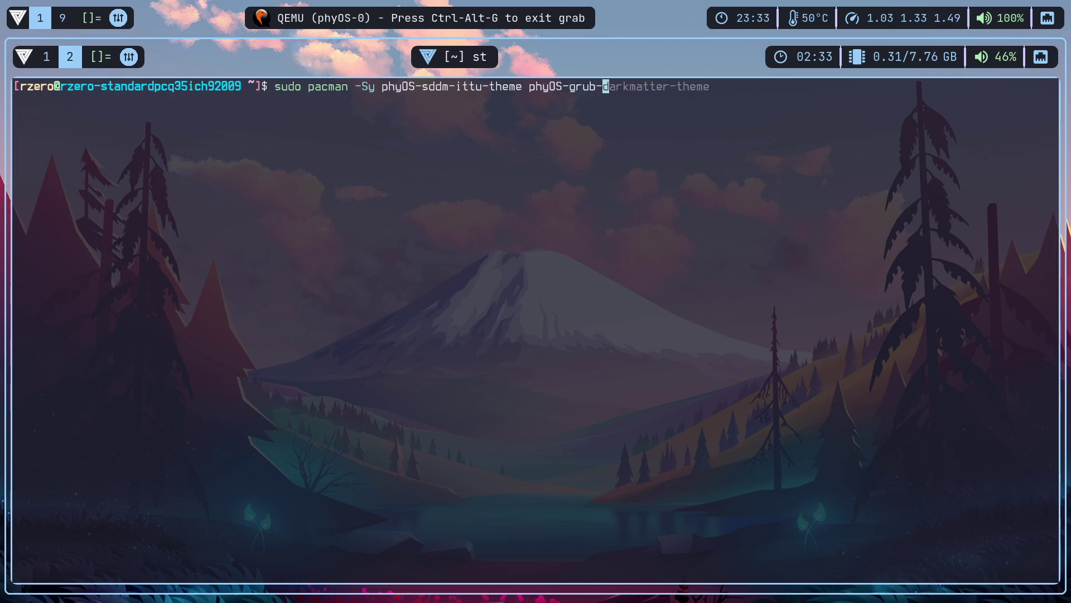
type("xenl")
key("Right")
key("Return")
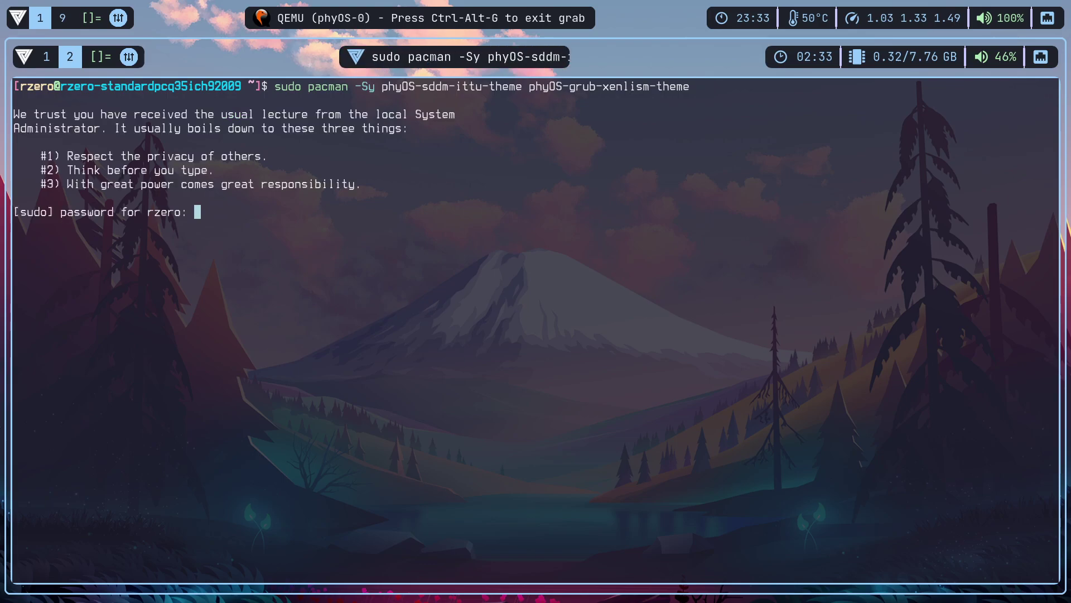
Enter the password, accept the default phonon provider, confirm with y, and return to physettings.
key("Return")
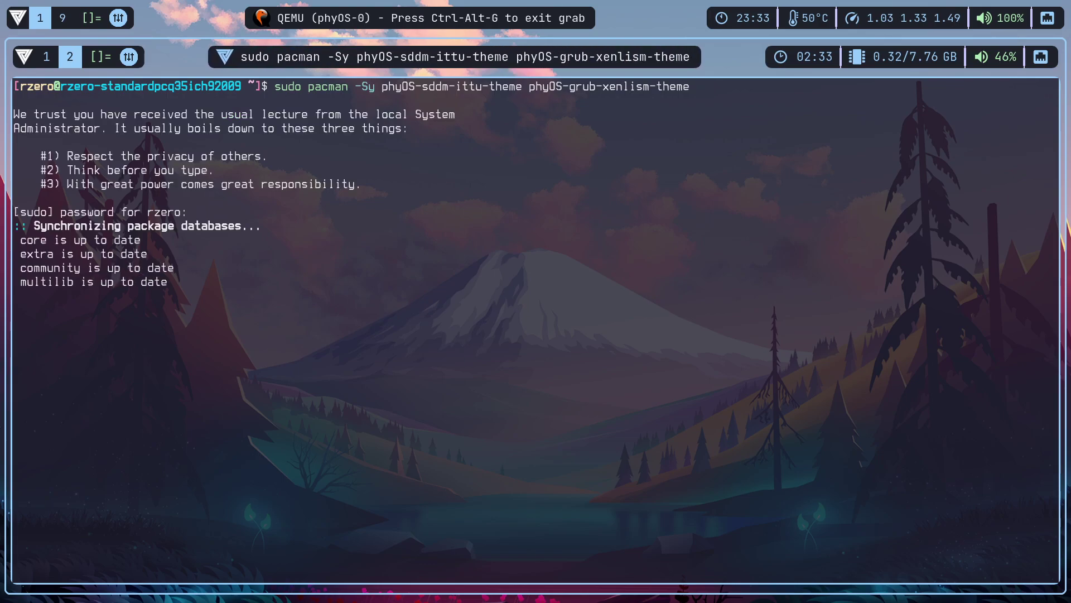
key("Return")
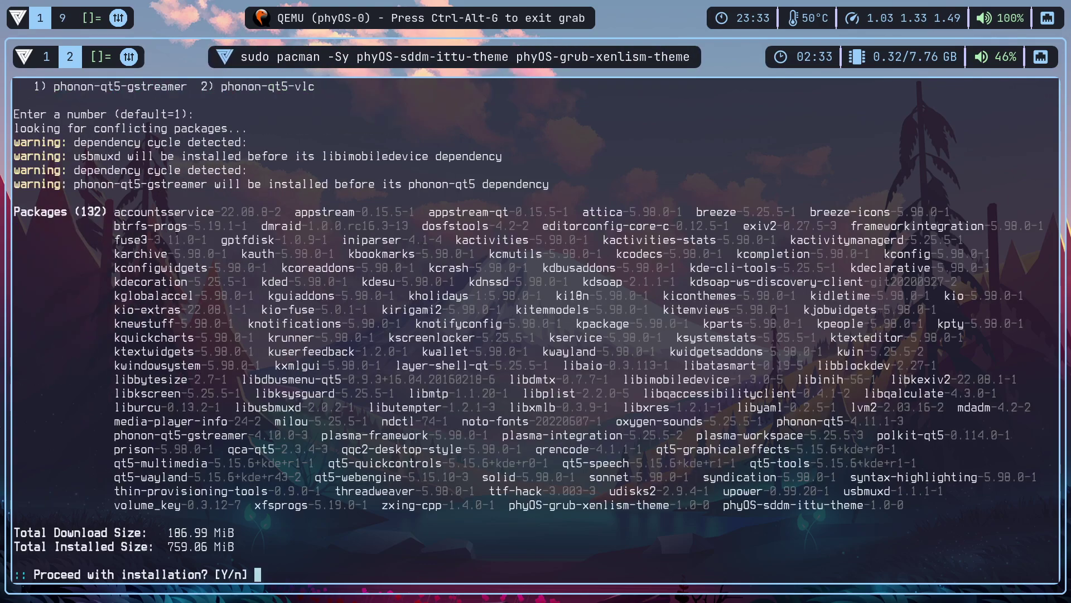
type("y")
key("Return")
mouse_move(173, 491)
left_mouse_down()
mouse_move(225, 481)
mouse_move(173, 490)
left_mouse_up()
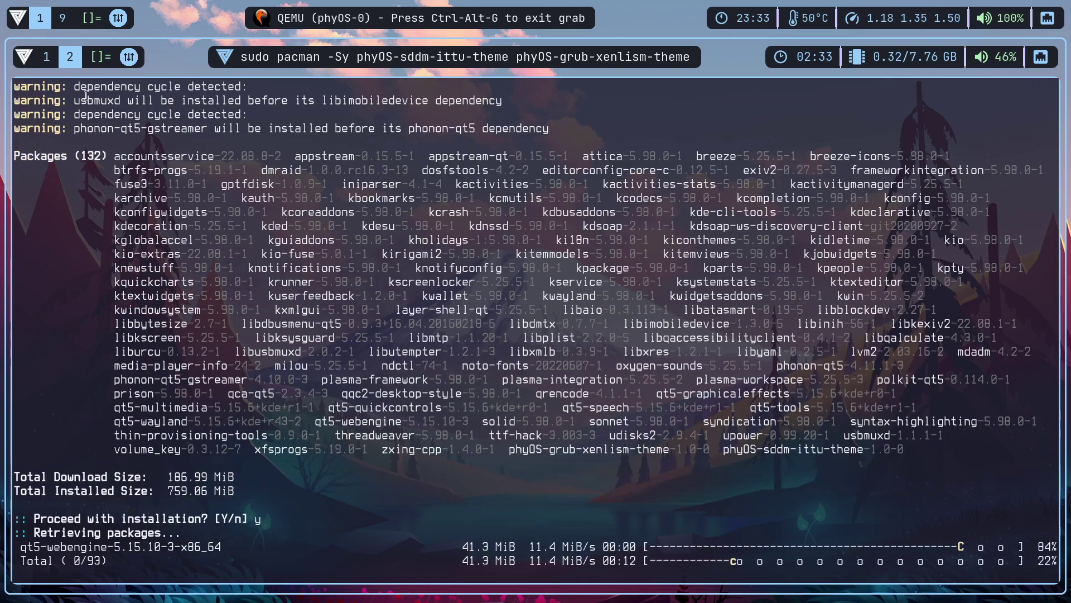
left_click(54, 66)
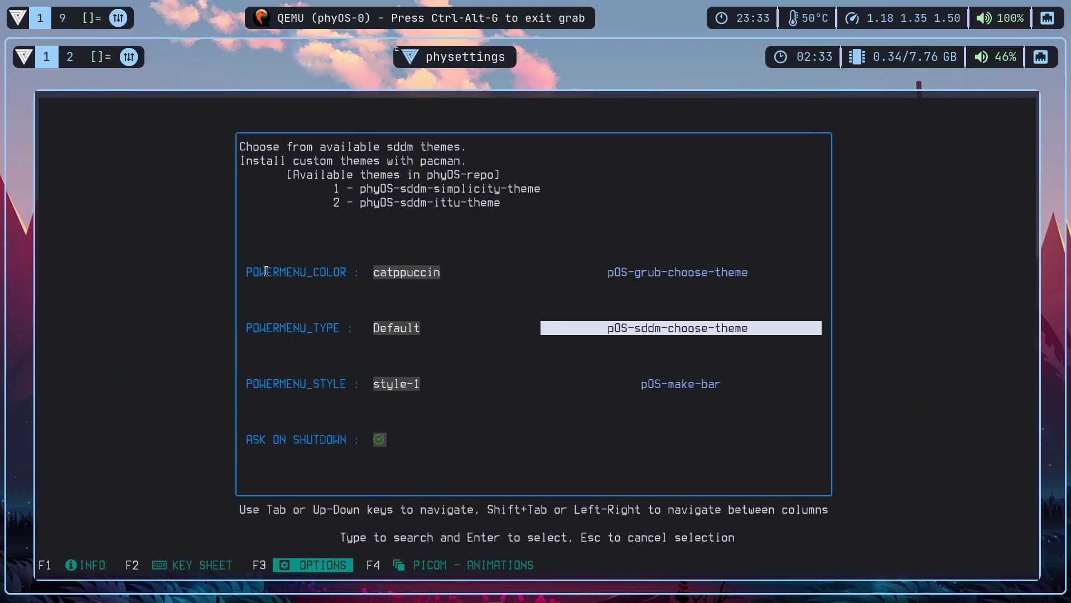
Check the download on workspace 2, then return to physettings on workspace 1.
left_click(266, 271)
key("Up")
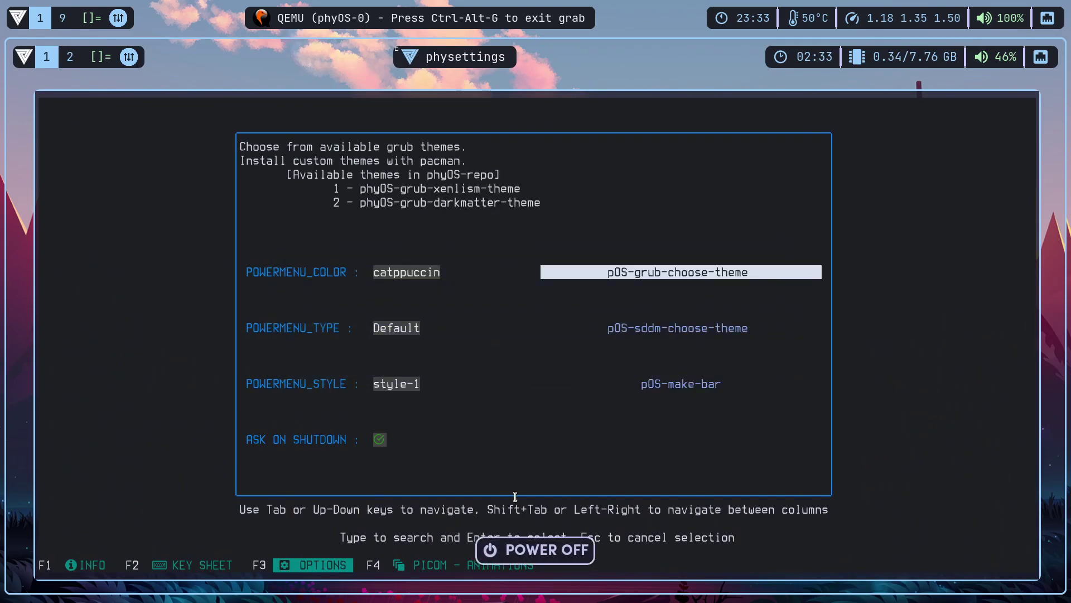
key("super+2")
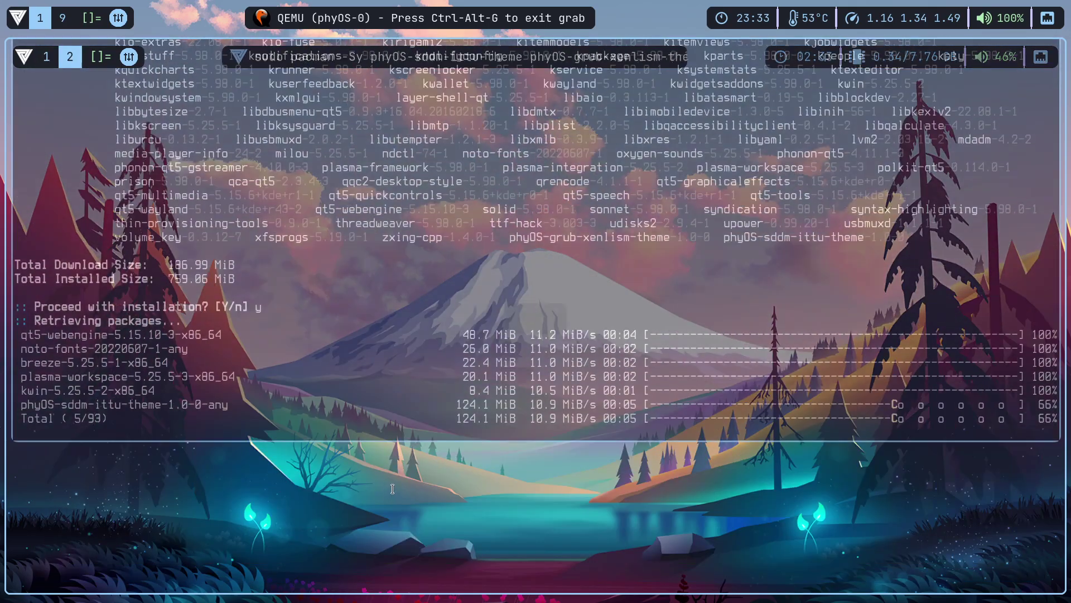
key("super+1")
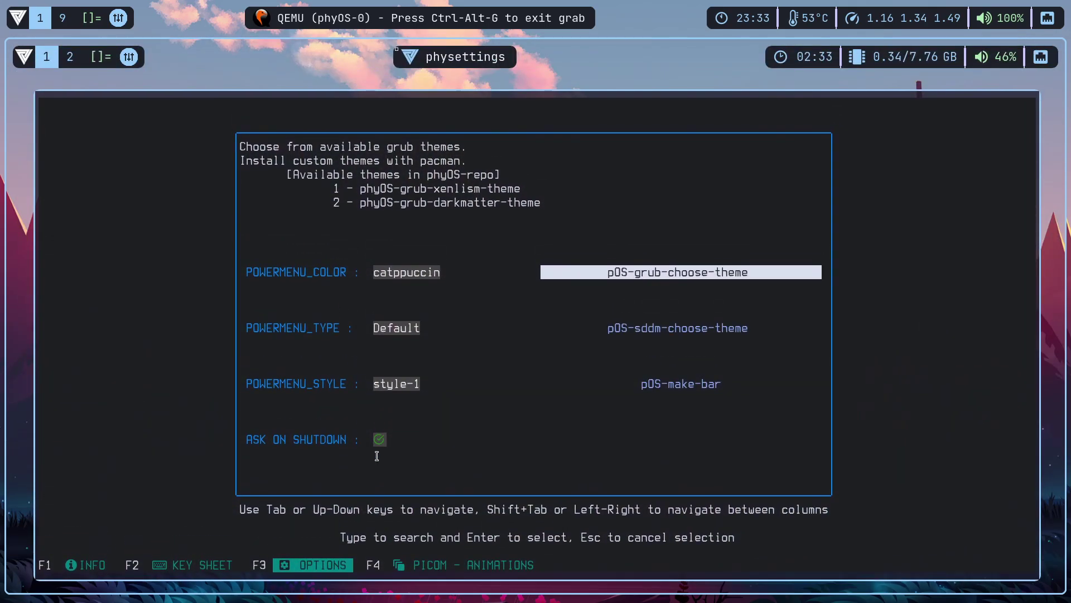
On the PICOM - ANIMATIONS page, change ANIM SPEED IN TAG from 125 to 50.
key("F4")
key("Down")
key("Down")
key("Down")
key("Down")
key("Down")
key("Down")
key("Up")
key("Right")
key("Left")
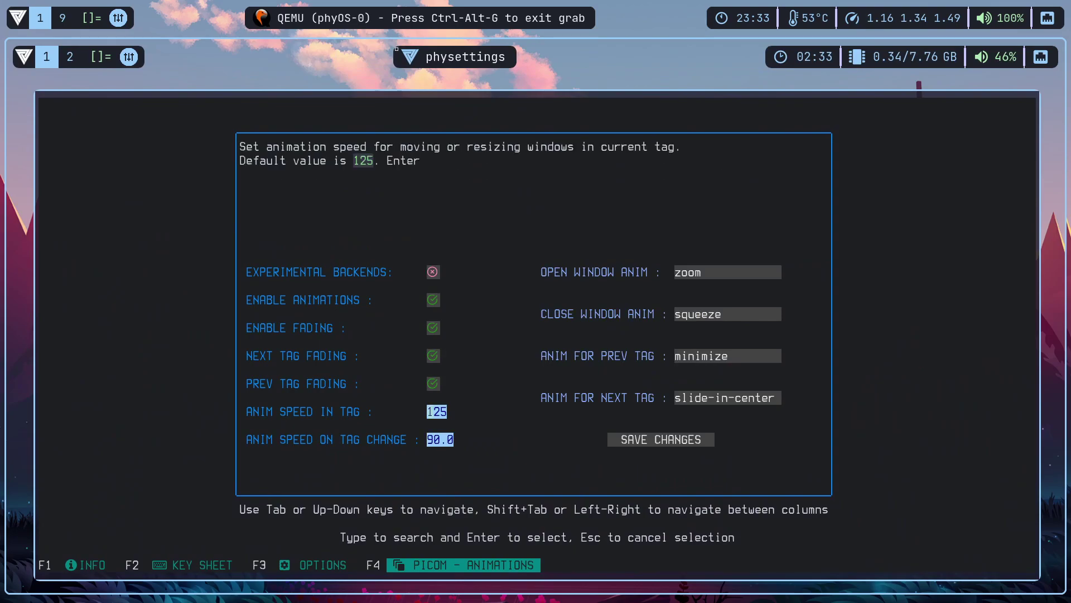
type("50")
key("Return")
key("Return")
key("Right")
key("Down")
key("Down")
key("Down")
key("Down")
key("Return")
key("Return")
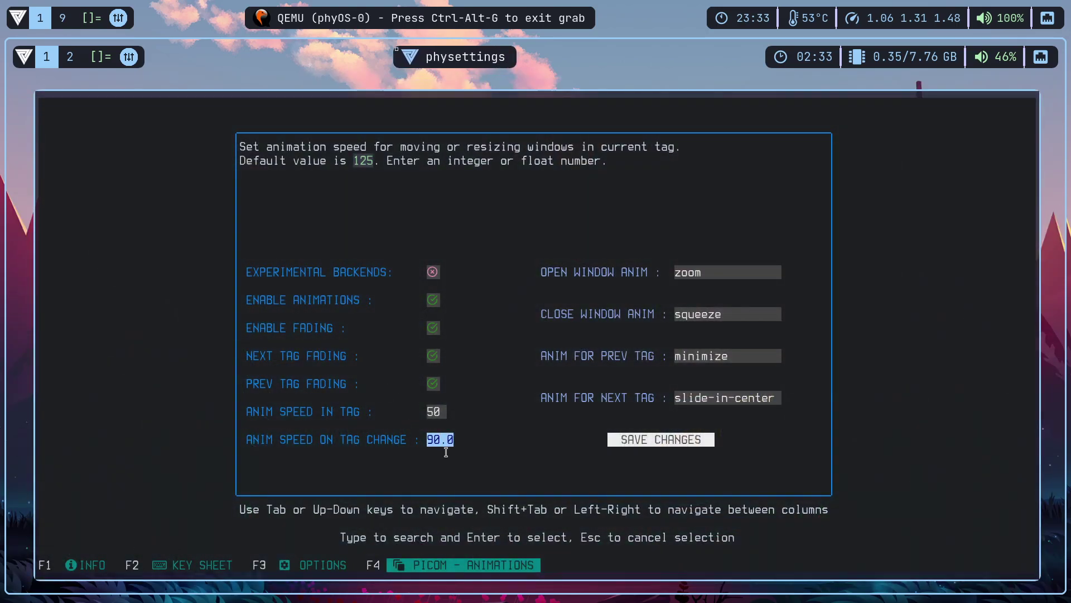
Quit physettings and switch to the empty workspace 3.
key("Left")
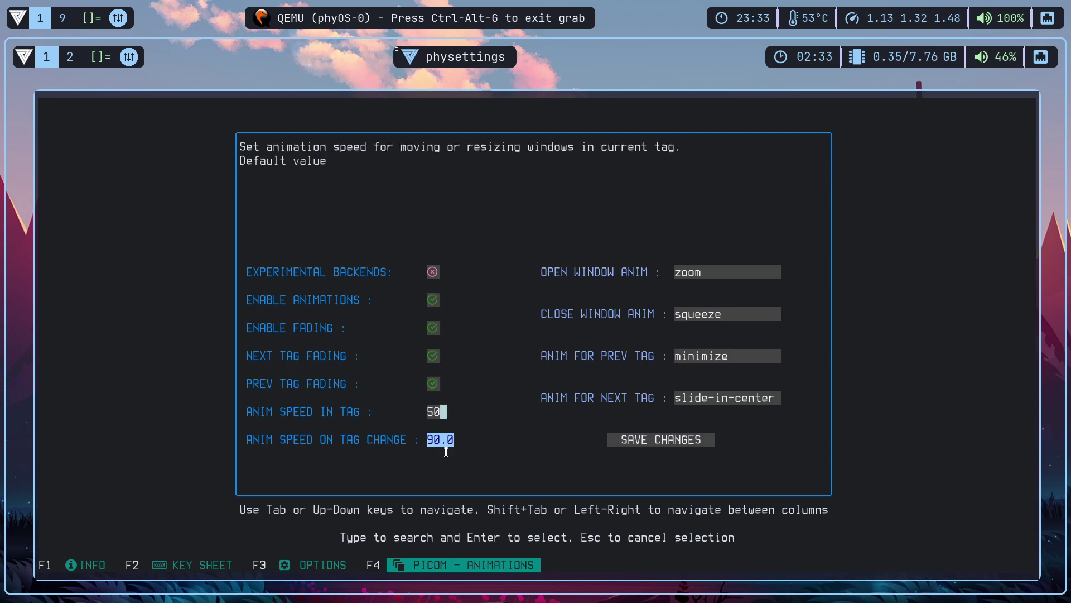
key("Escape")
key("super+3")
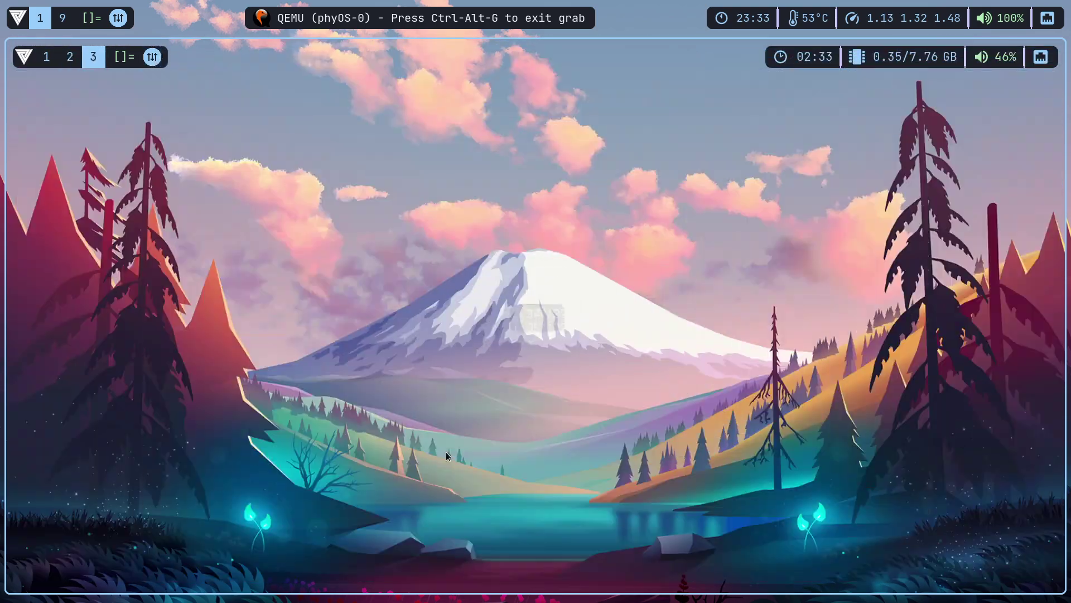
In a new terminal, go to ~/.config/picom and open picom.conf in vim.
key("super+Return")
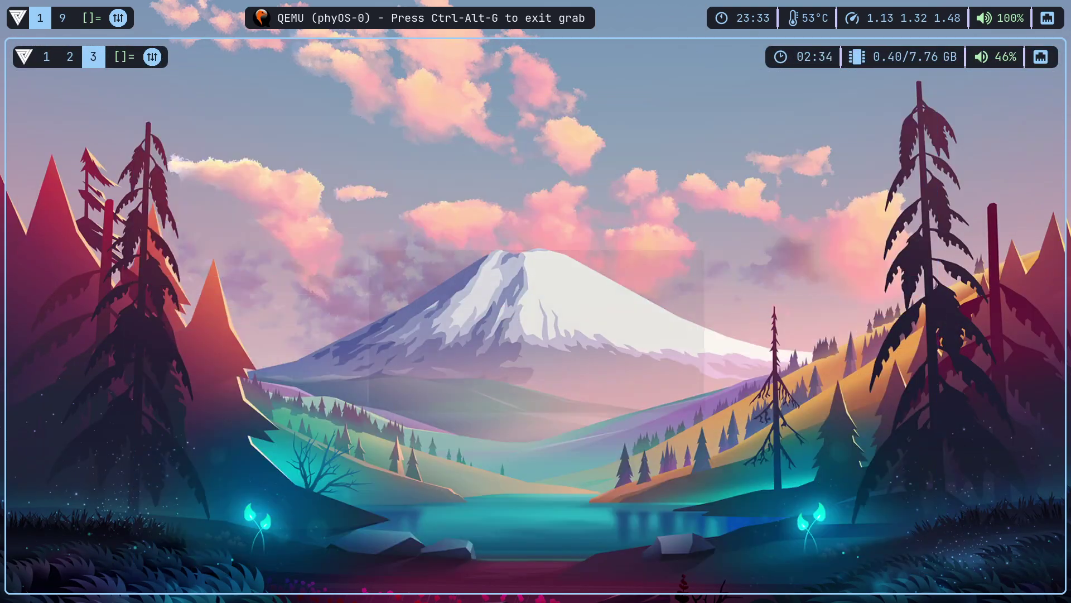
type("ls")
key("Return")
type("cd .config/picom/")
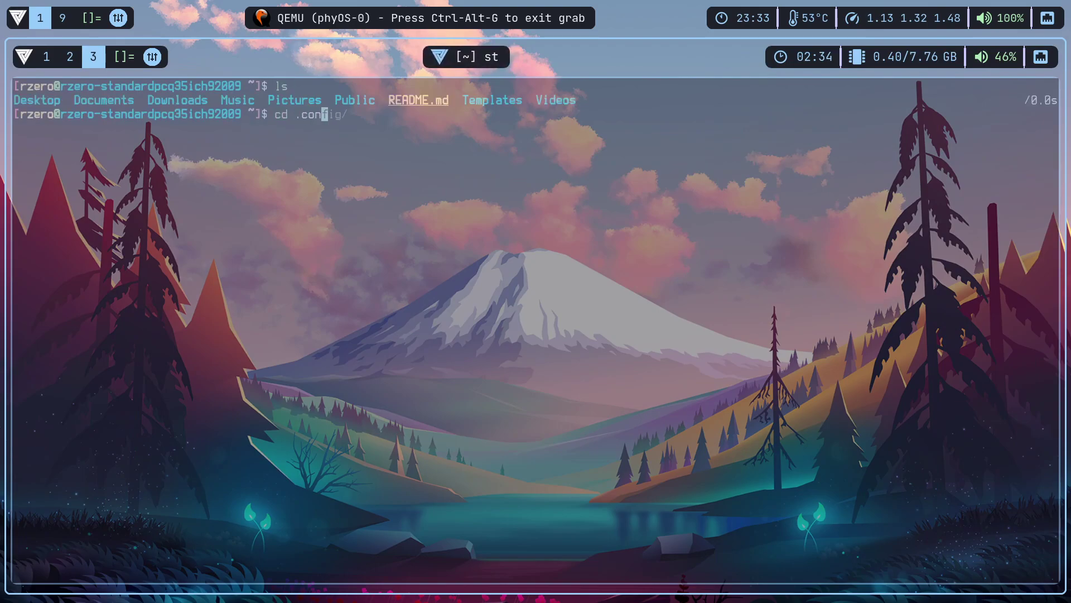
key("Return")
type("l")
key("Return")
type("ls")
key("Return")
type("vim ")
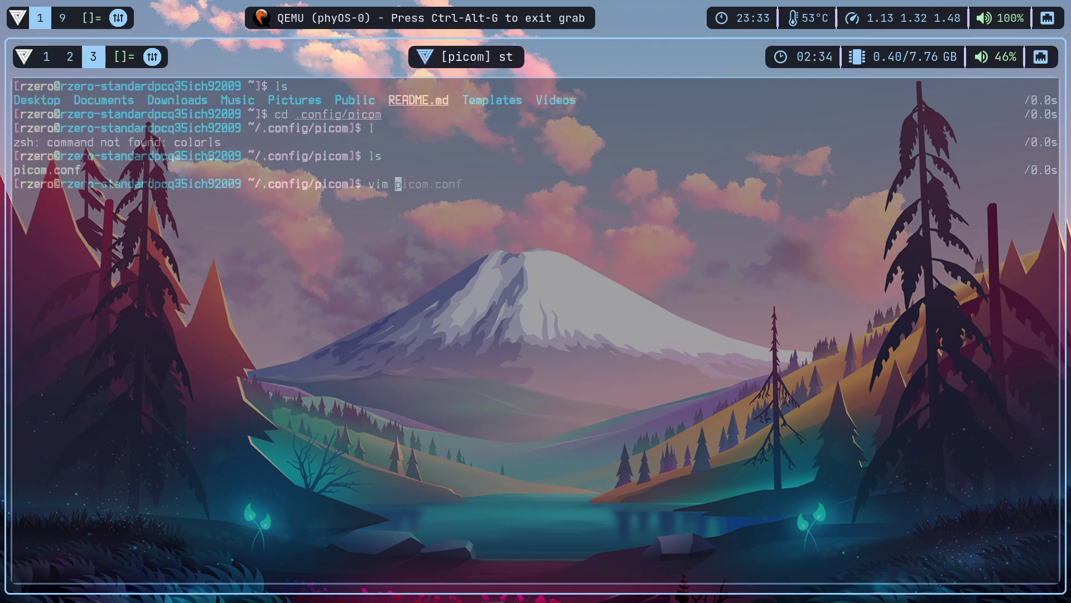
type("p")
key("Right")
key("Return")
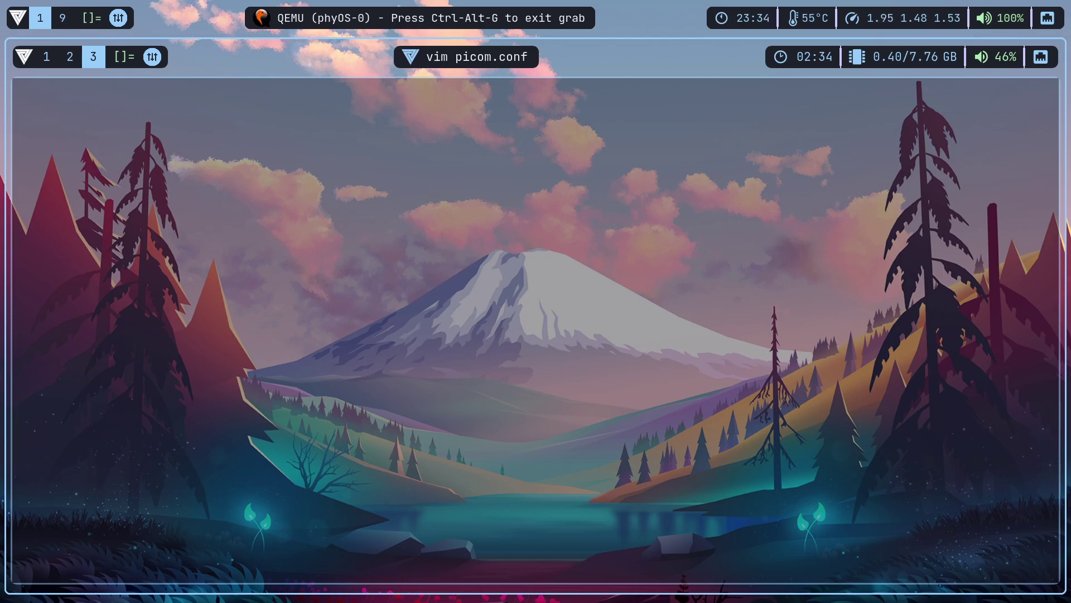
key("Return")
key("Return")
Make animation-stiffness-in-tag an unquoted 50, then save with :w and quit with :q.
key("Down")
key("Down")
key("Down")
key("Down")
key("Down")
key("Down")
key("Down")
key("Down")
key("Down")
key("Down")
key("Down")
key("Down")
key("Down")
key("Down")
key("Down")
key("Down")
key("Down")
key("Down")
key("Down")
key("Down")
key("Down")
key("Down")
key("Down")
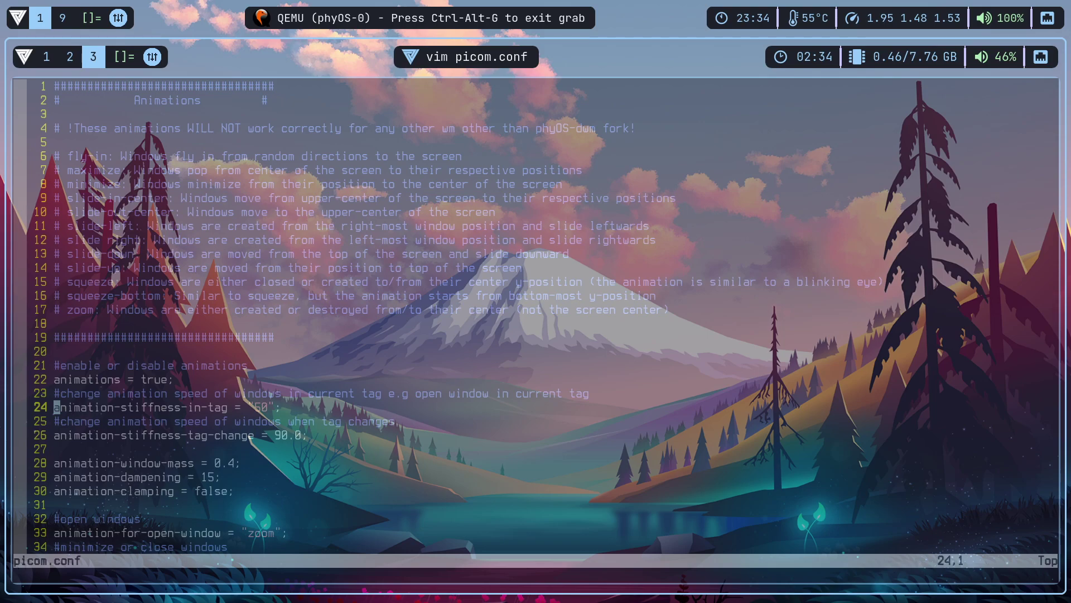
key("l")
key("l")
key("l")
key("l")
key("l")
key("l")
key("l")
key("l")
key("l")
key("l")
key("l")
key("l")
key("l")
key("l")
key("l")
key("l")
key("l")
key("l")
key("l")
key("l")
key("d")
key("s")
key("quotedbl")
type("l:w")
key("Return")
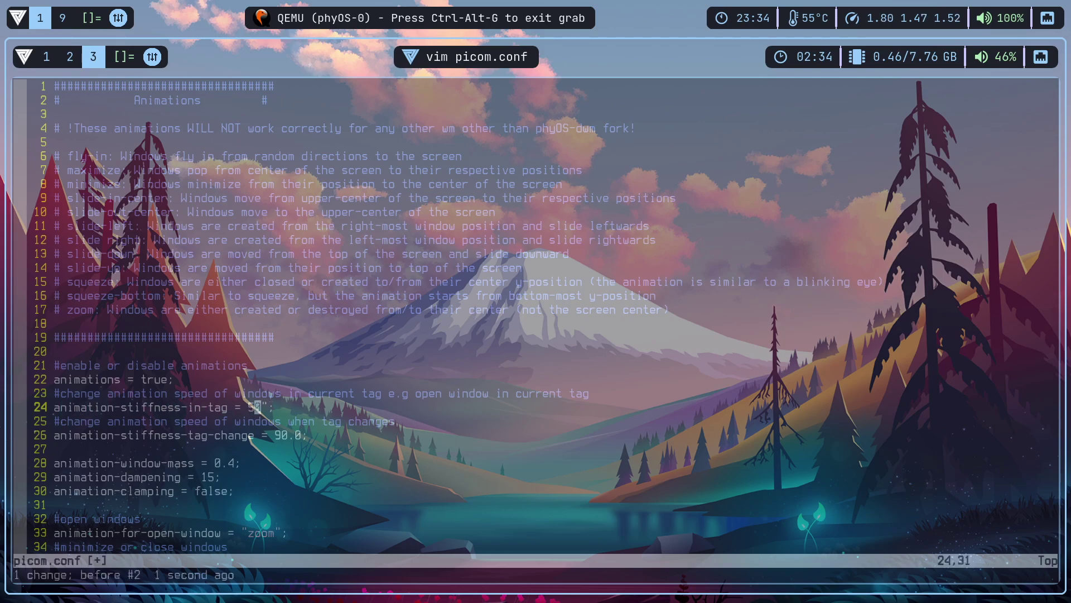
key("j")
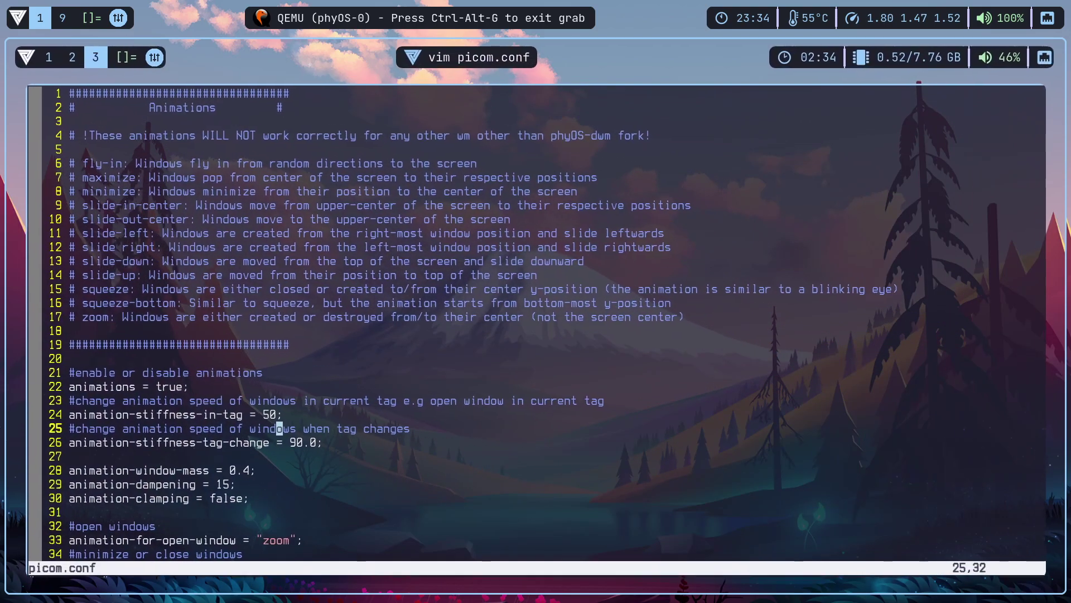
type(":q")
key("Return")
Close the terminal and return to physettings on workspace 1.
key("ctrl+d")
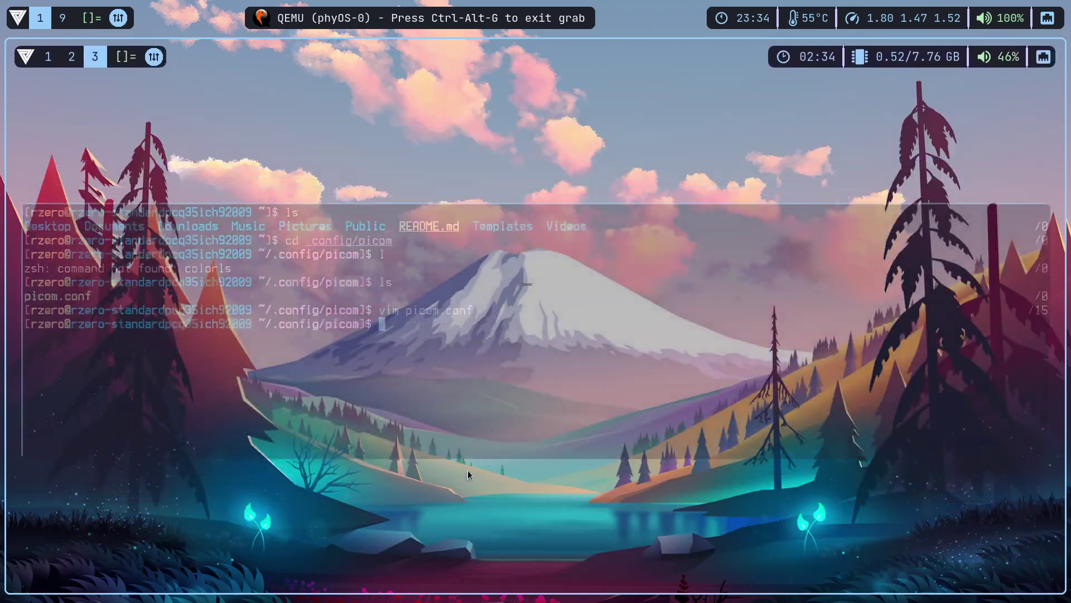
key("super+2")
key("super+1")
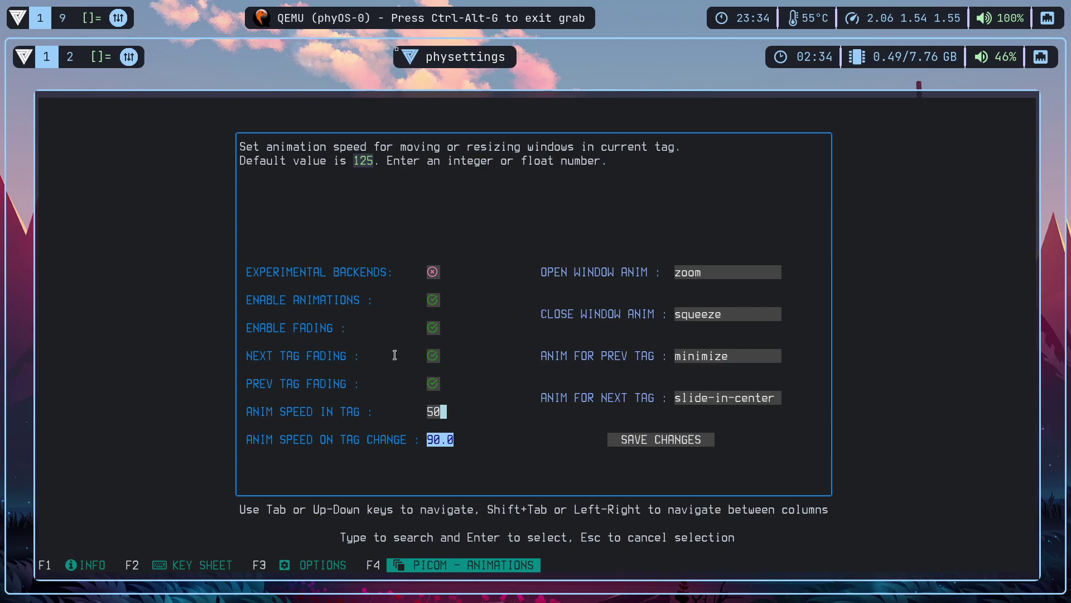
Open and close a test terminal on workspace 3, then return to physettings.
key("super+2")
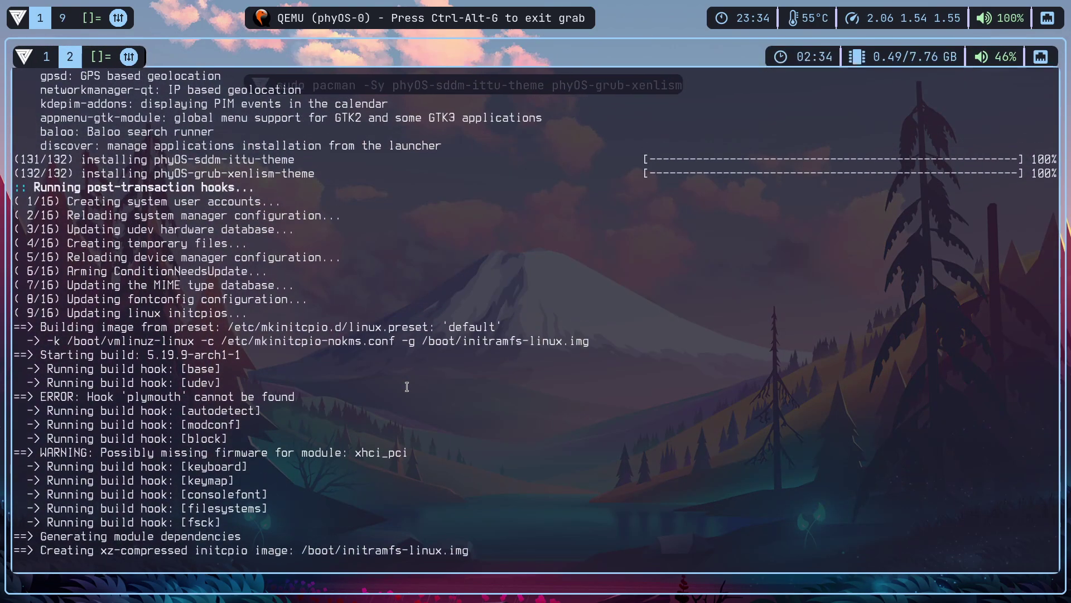
key("super+3")
key("super+Return")
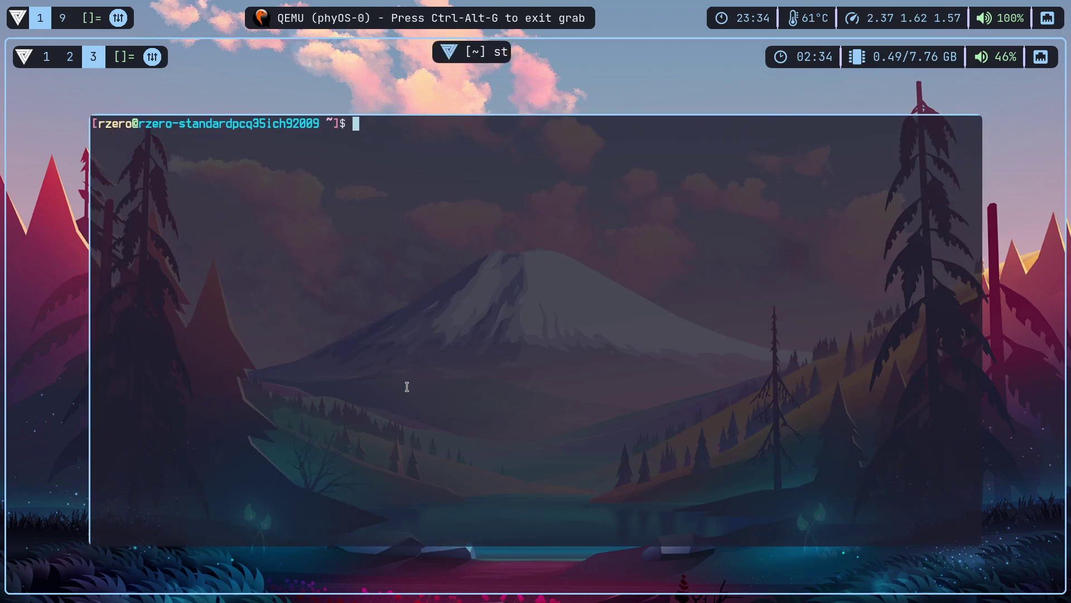
key("super+q")
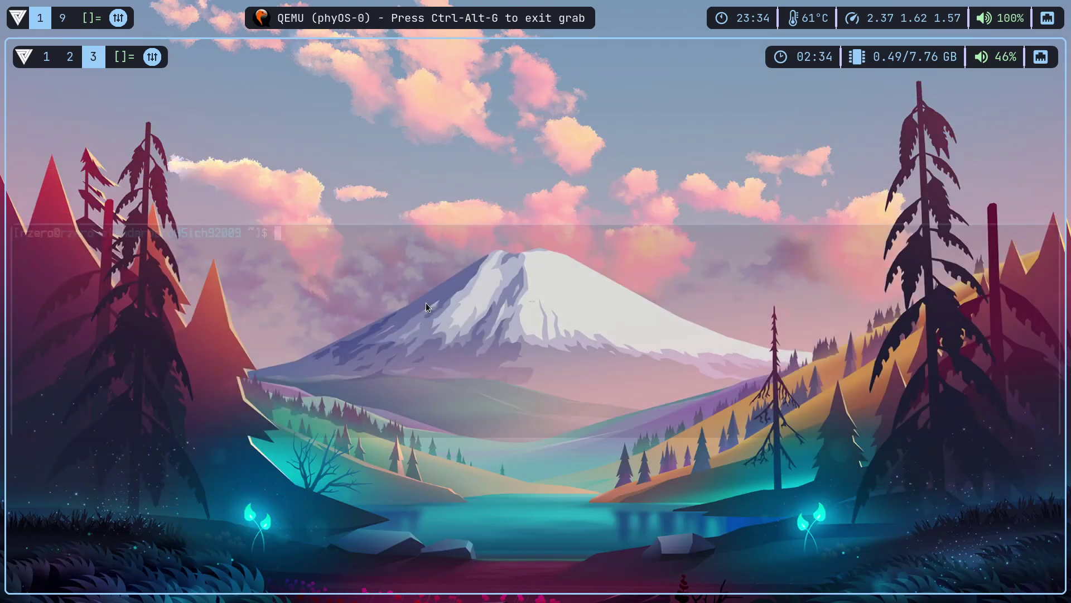
key("super+1")
Set OPEN WINDOW ANIM to squeeze, save the picom changes and close physettings.
key("Right")
key("Up")
key("Up")
key("Up")
key("Up")
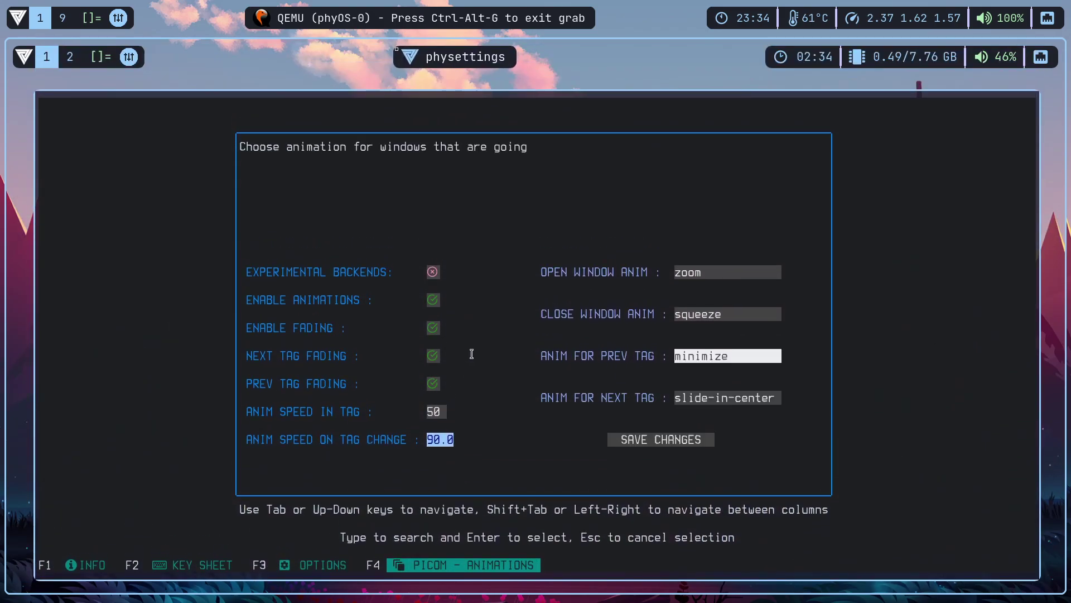
key("Return")
key("Down")
key("Down")
key("Down")
key("Down")
key("Down")
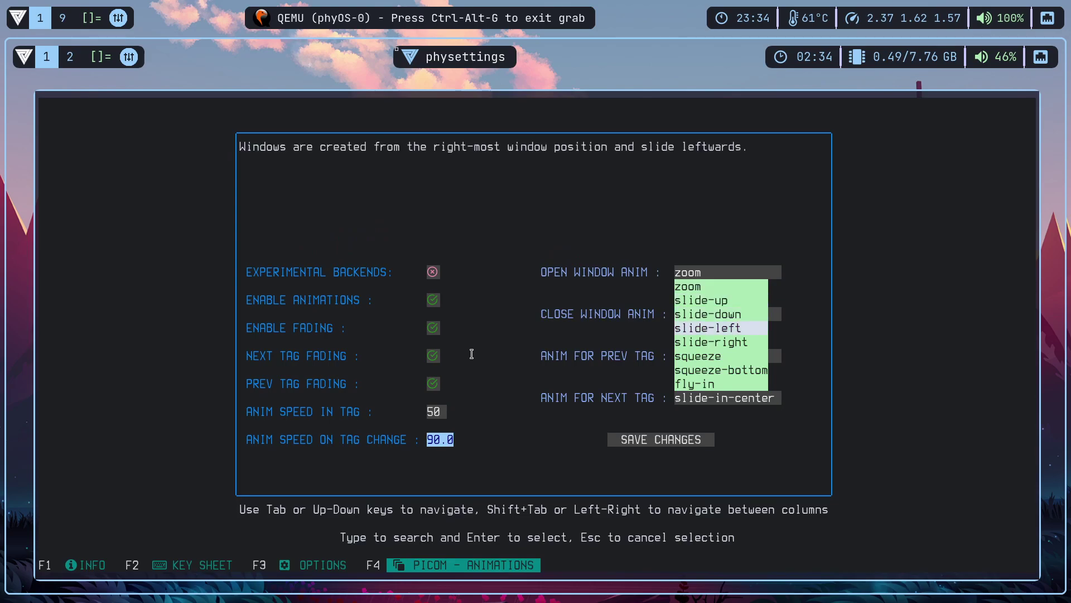
key("Return")
key("Return")
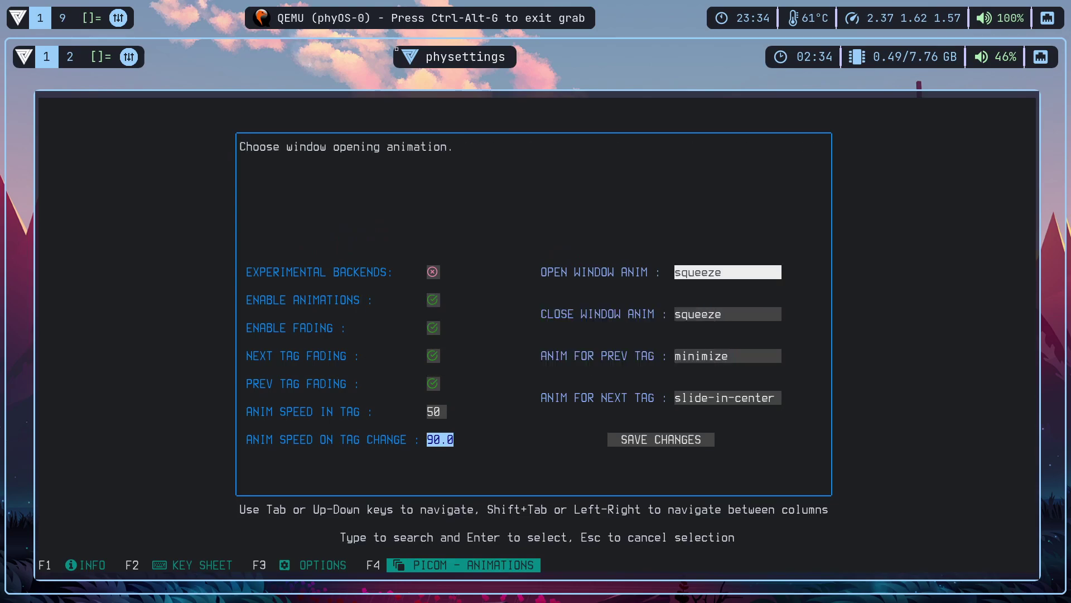
key("Down")
key("Down")
key("Down")
key("Down")
key("Return")
key("Return")
key("Escape")
Open a terminal on workspace 3 and enter vim ~/.config/picom/picom.conf.
key("super+Return")
key("super+3")
key("super+Return")
type("vim")
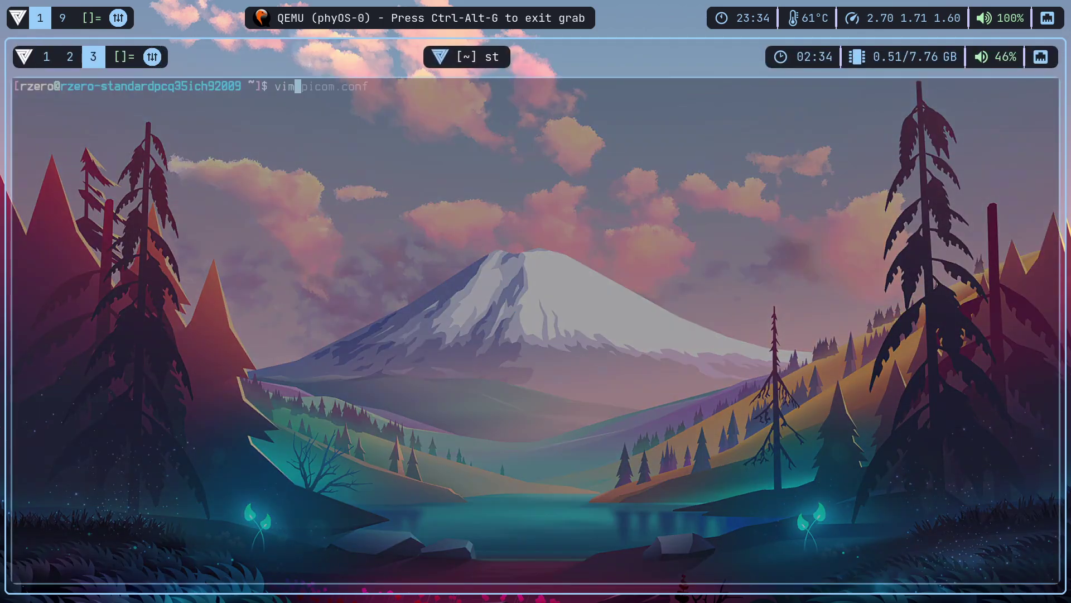
type(" ~/.config/")
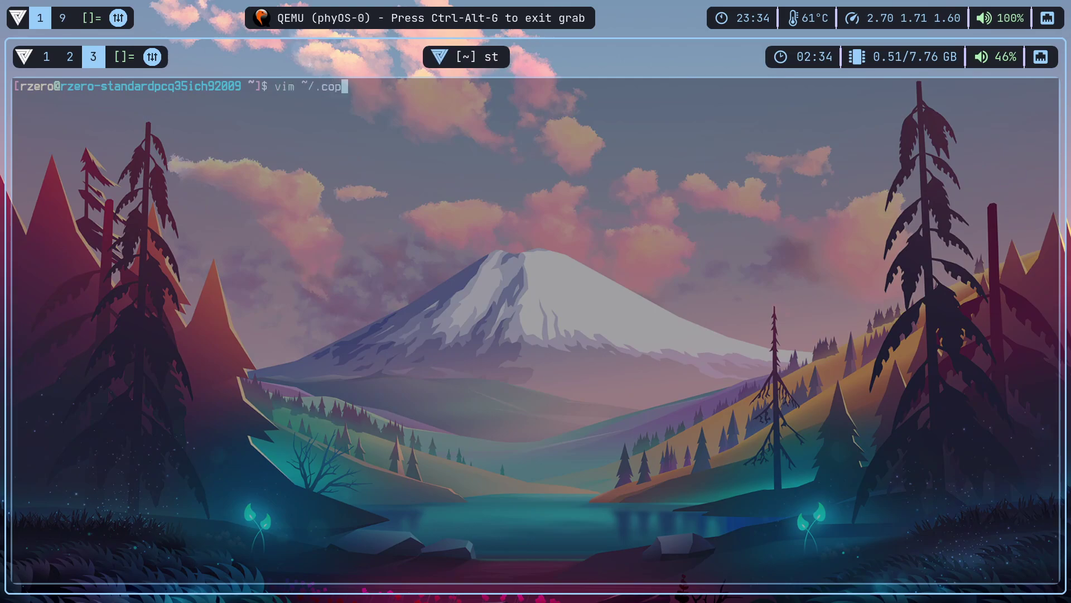
type("picom/picom.conf")
Open picom.conf, edit line 24, save it, and close the editor terminal.
key("Return")
type("k")
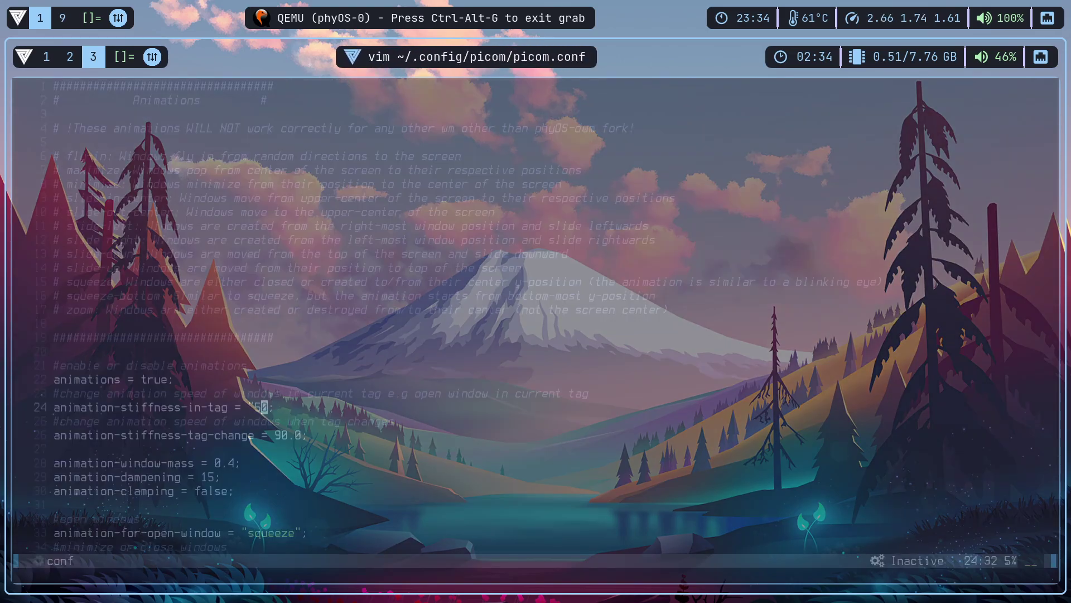
type("r2:w")
key("Return")
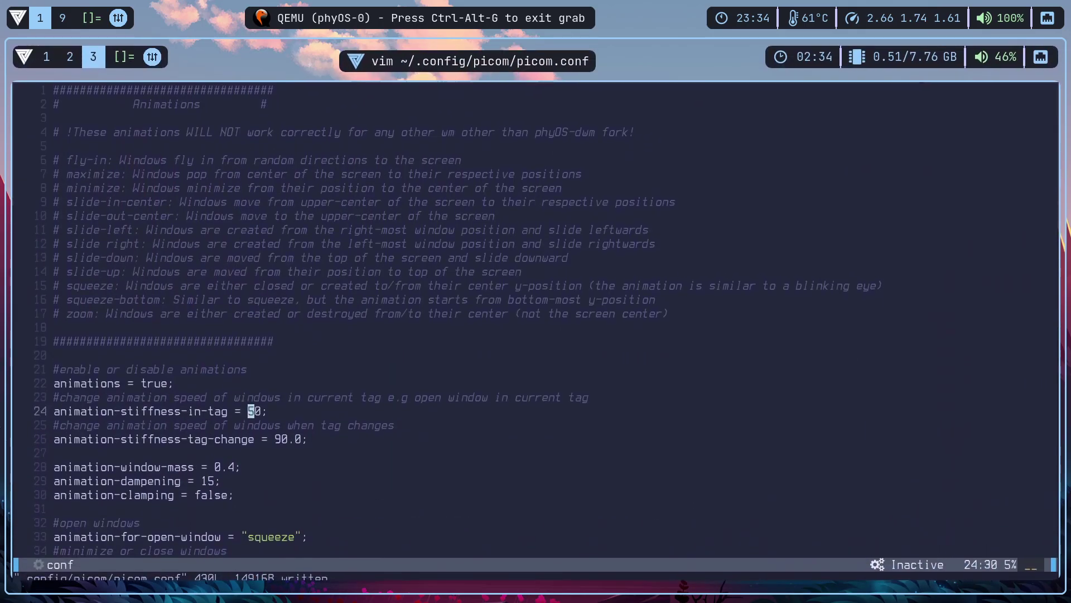
key("super+shift+c")
Spawn two terminals and switch between tags 1 and 3 to preview animations, then close physettings.
key("super+shift+Return")
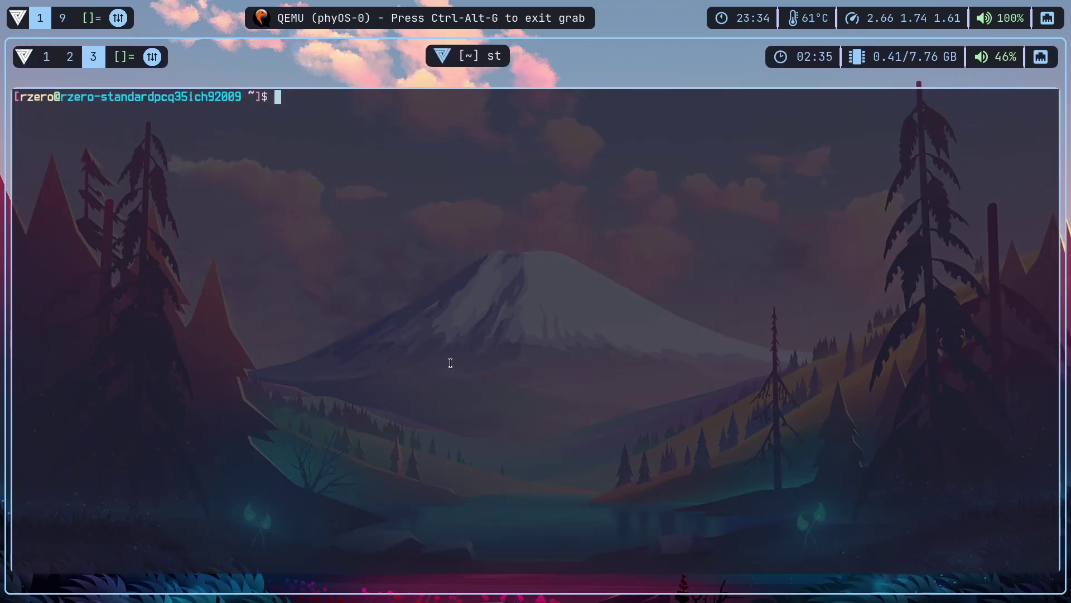
key("super+shift+Return")
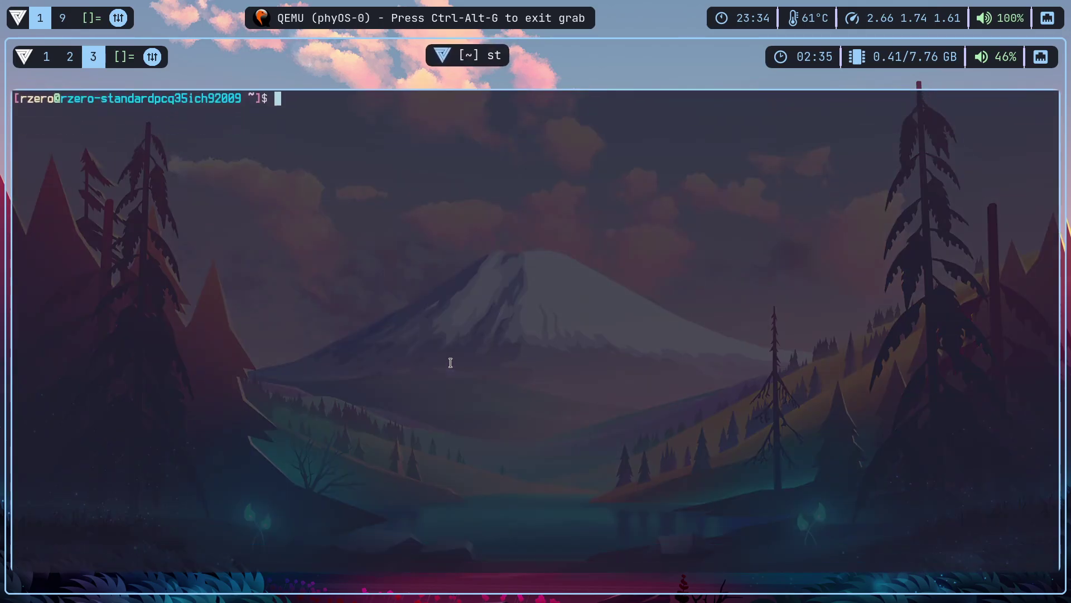
key("super+1")
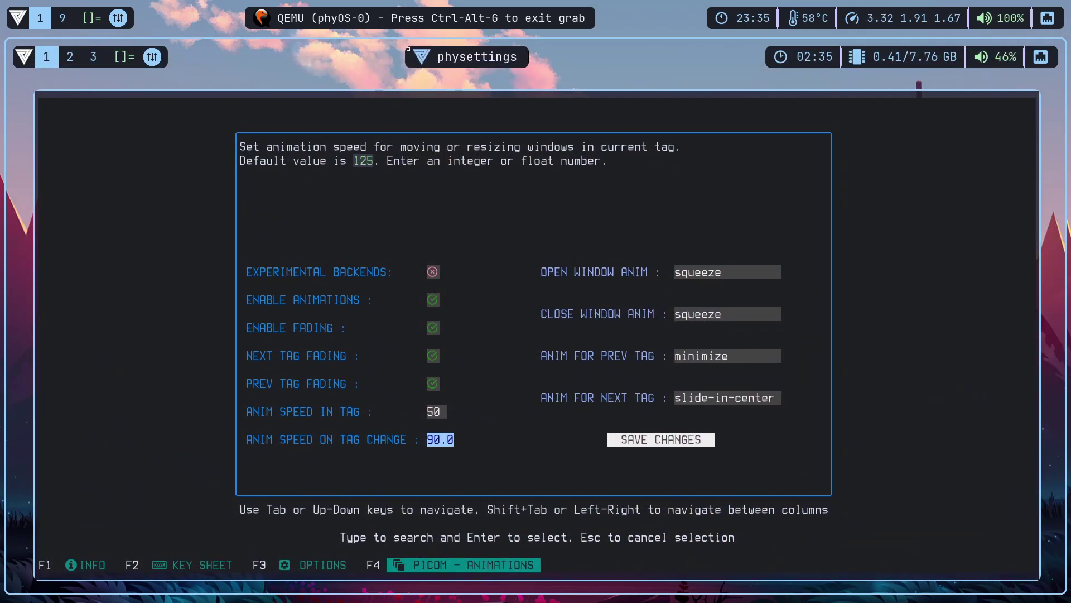
key("super+3")
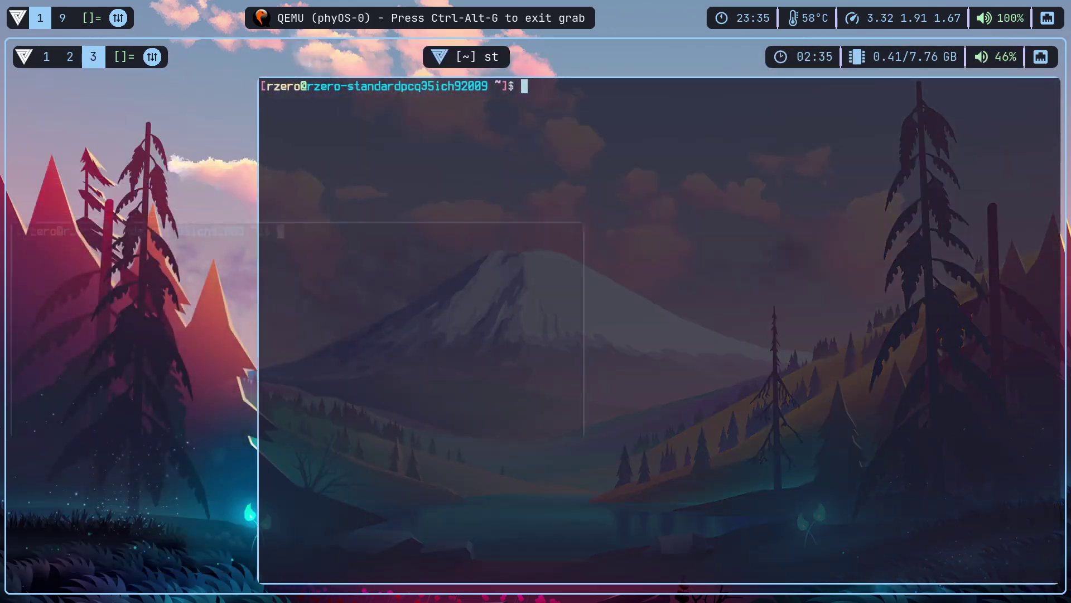
key("super+1")
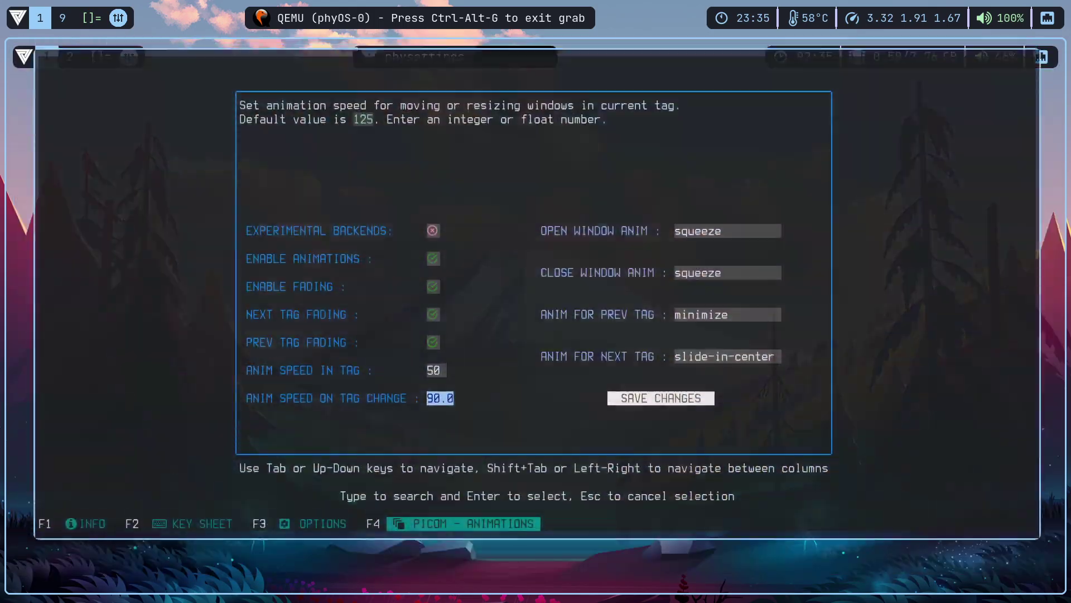
key("super+3")
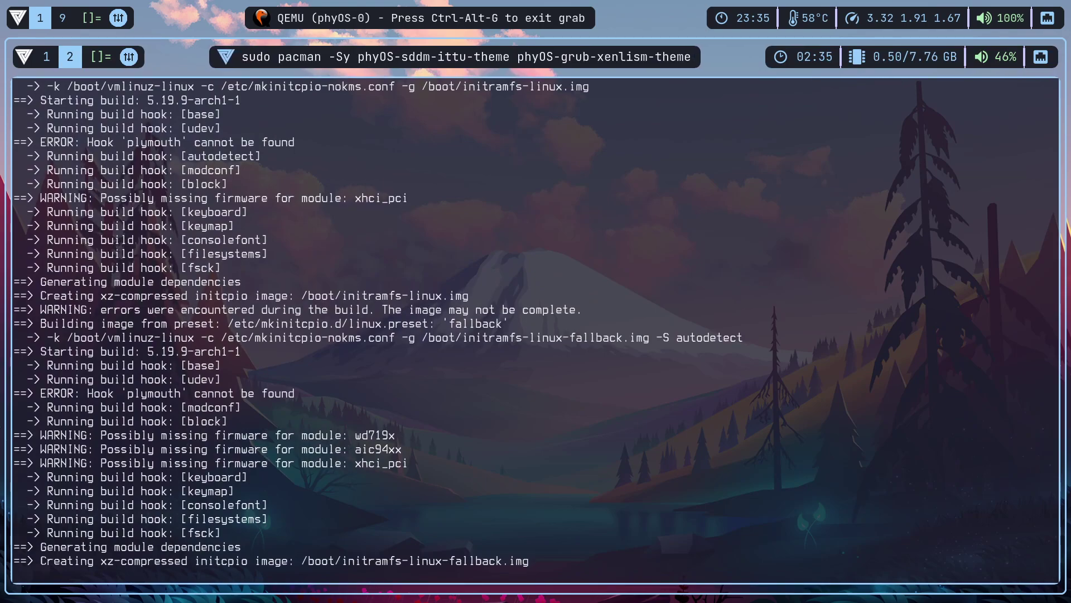
key("super+1")
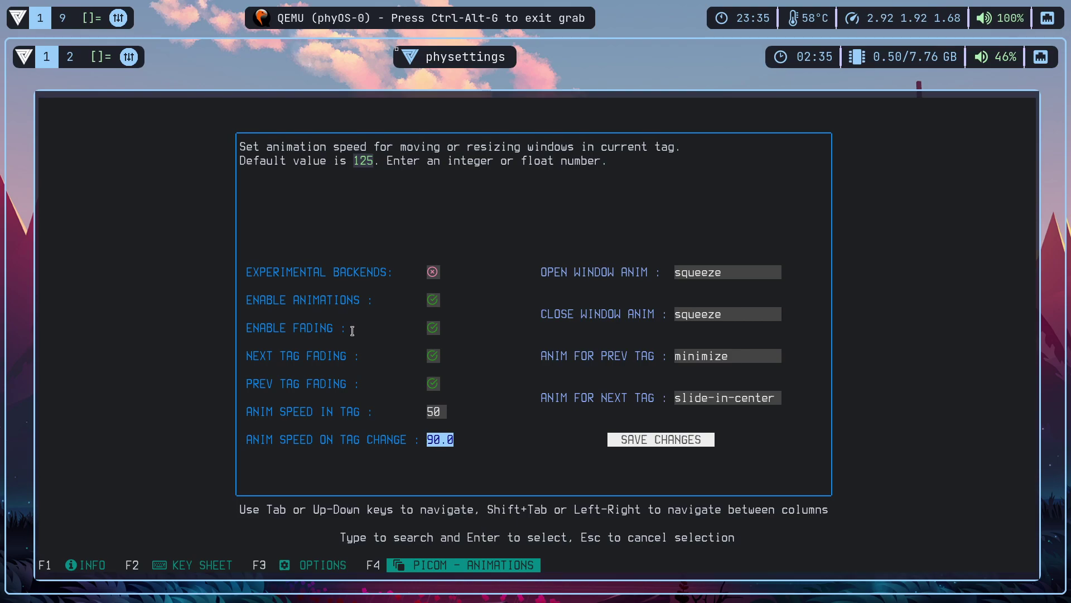
key("super+q")
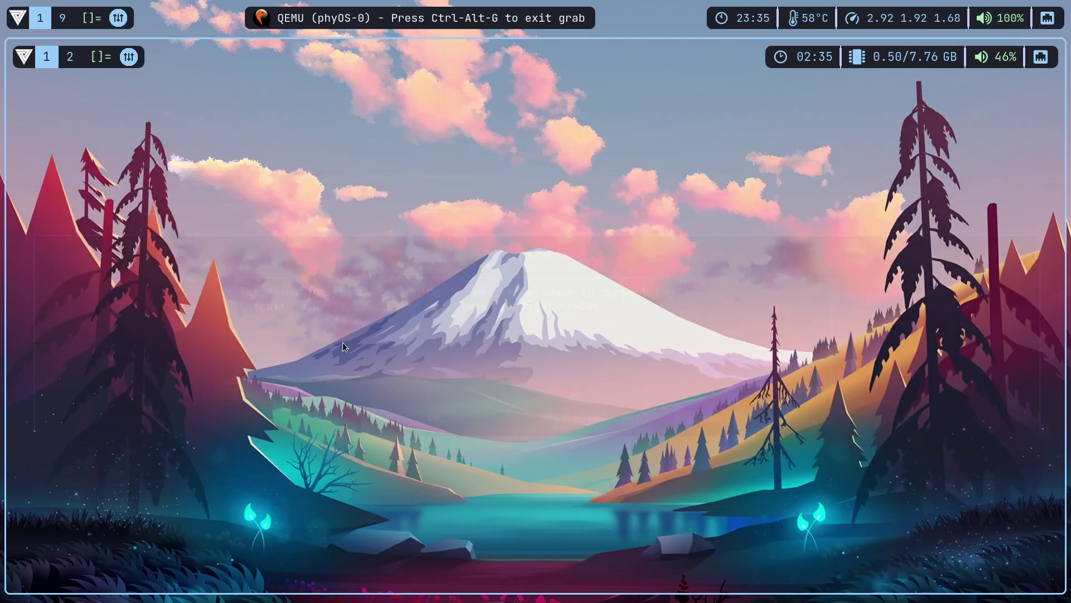
Scroll through the dwm manual page (man dwm), then close it.
key("super+Return")
type("man dwm")
key("Return")
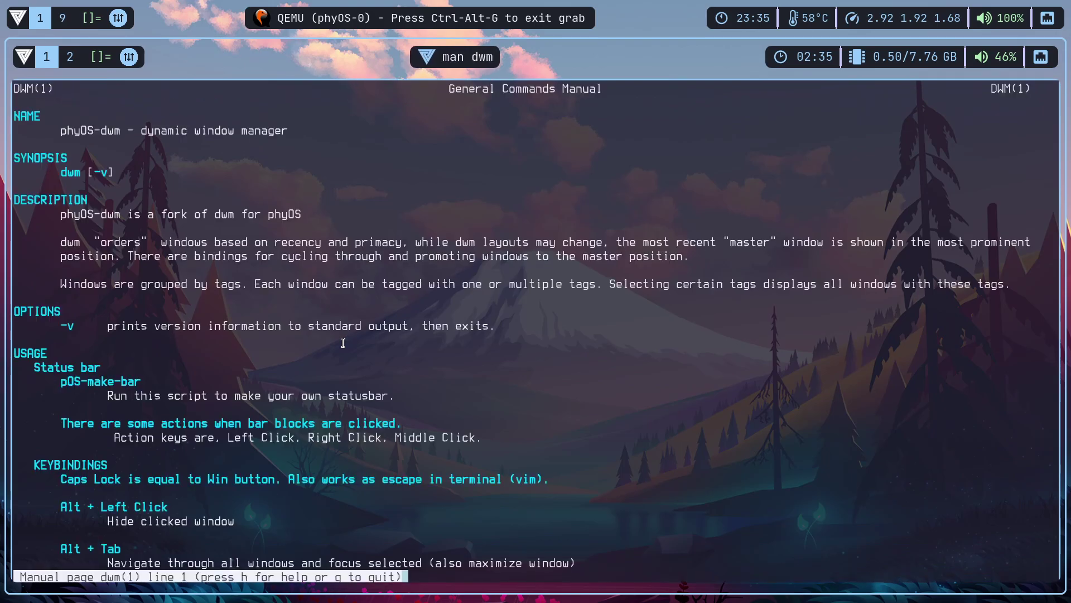
scroll(342, 342, "down", 9)
scroll(342, 342, "down", 20)
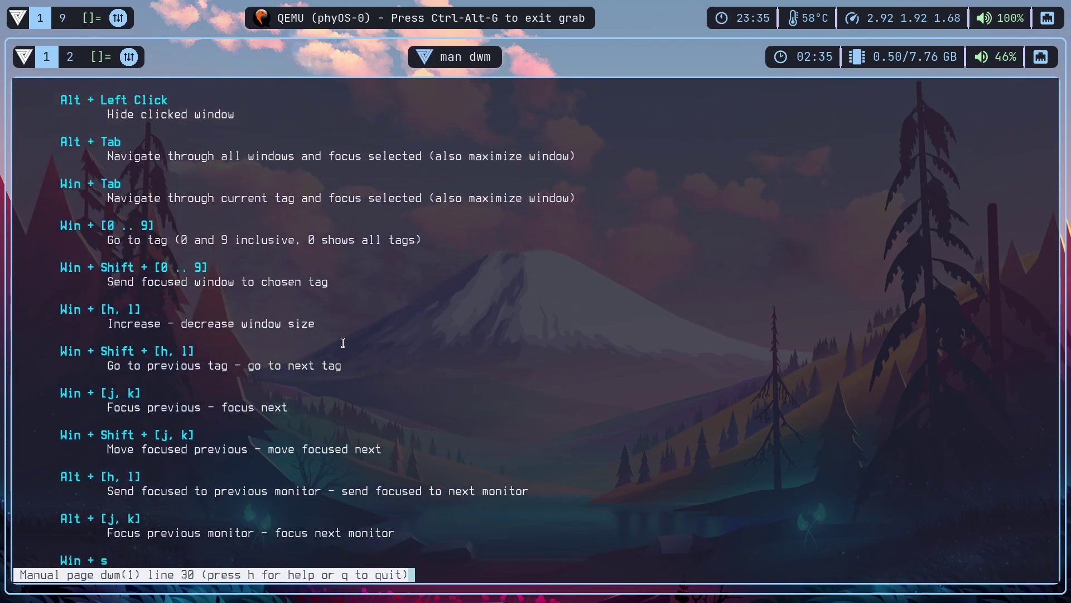
scroll(343, 342, "down", 6)
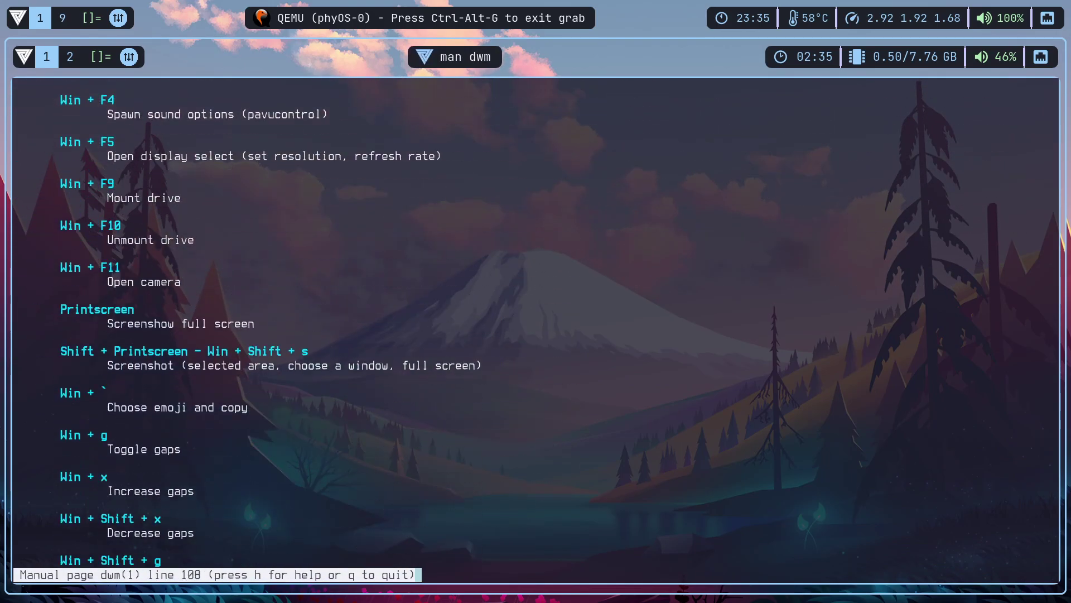
key("super+q")
Read the phyOS manual page (man phyos) down to SYSTEM SCRIPTS and quit it.
key("super+Return")
type("man phyos")
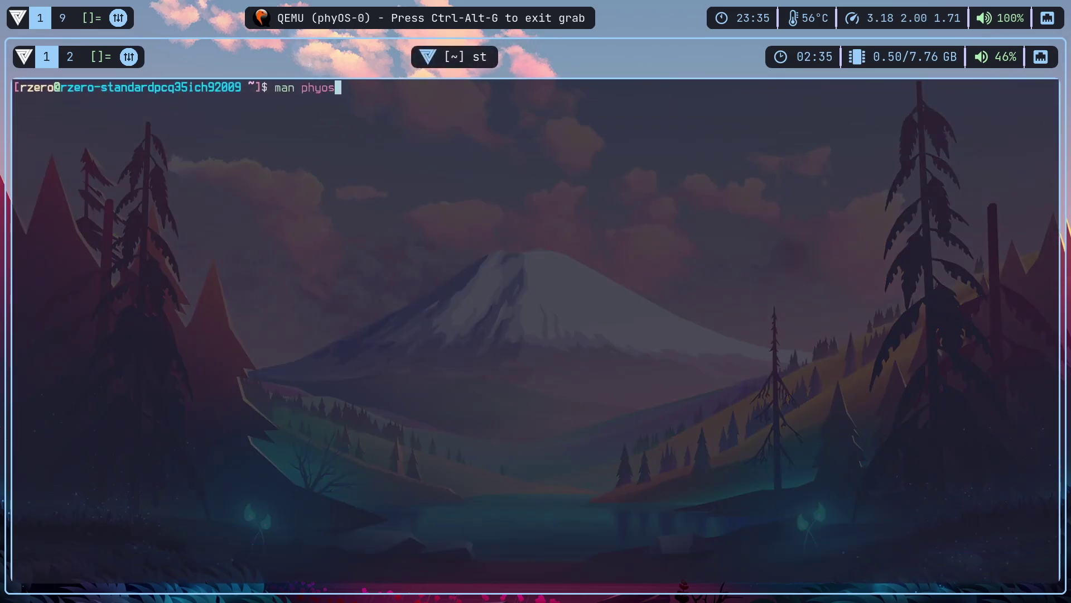
key("Return")
scroll(536, 329, "down", 5)
scroll(535, 329, "down", 12)
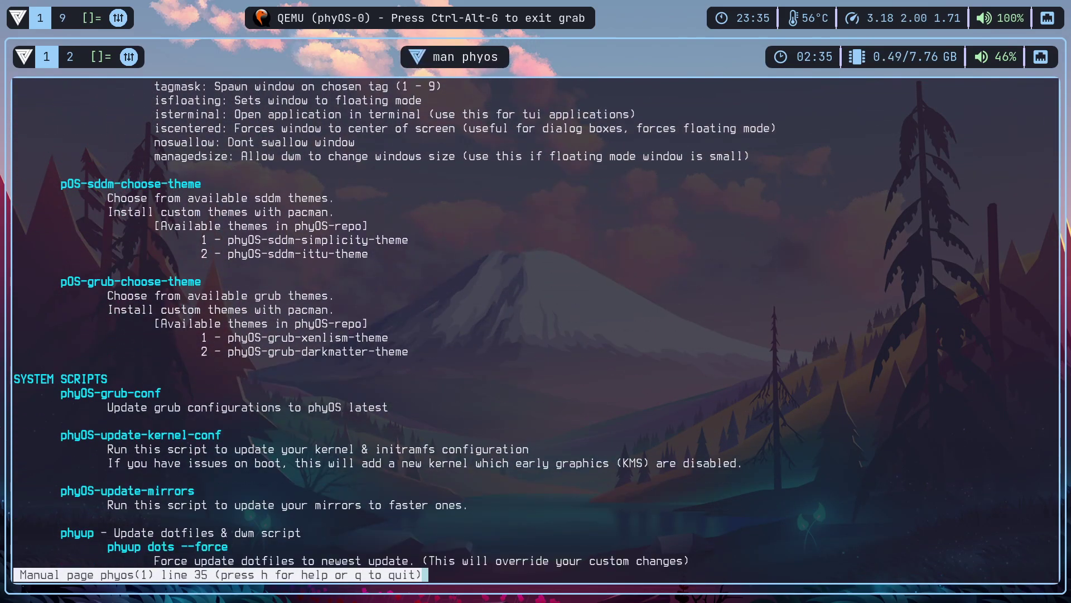
key("q")
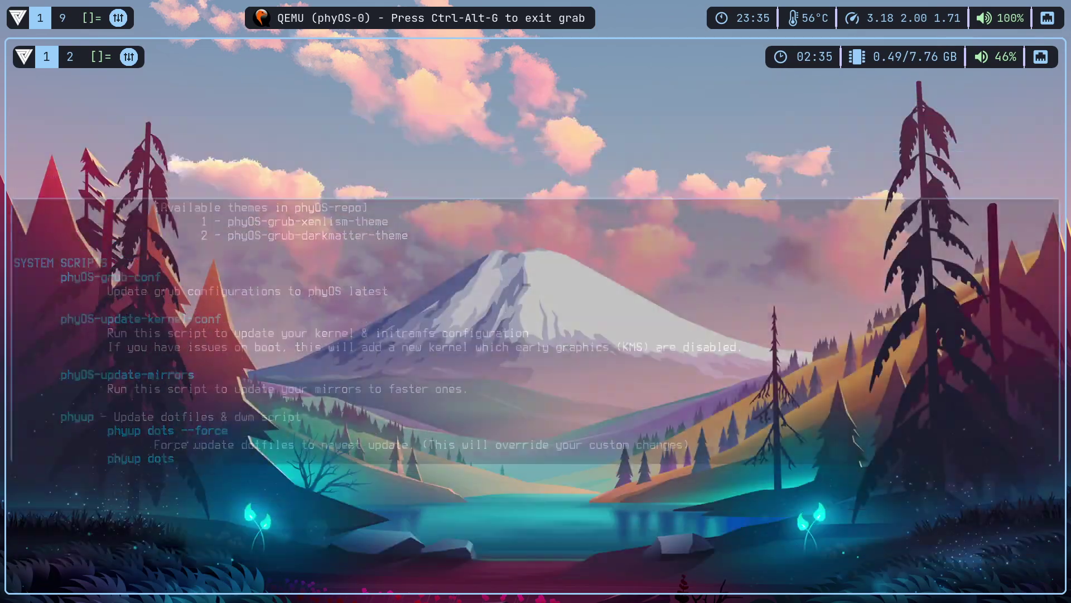
key("super+Return")
List the home folder contents in a fresh terminal.
type("ls")
key("Return")
key("ctrl+d")
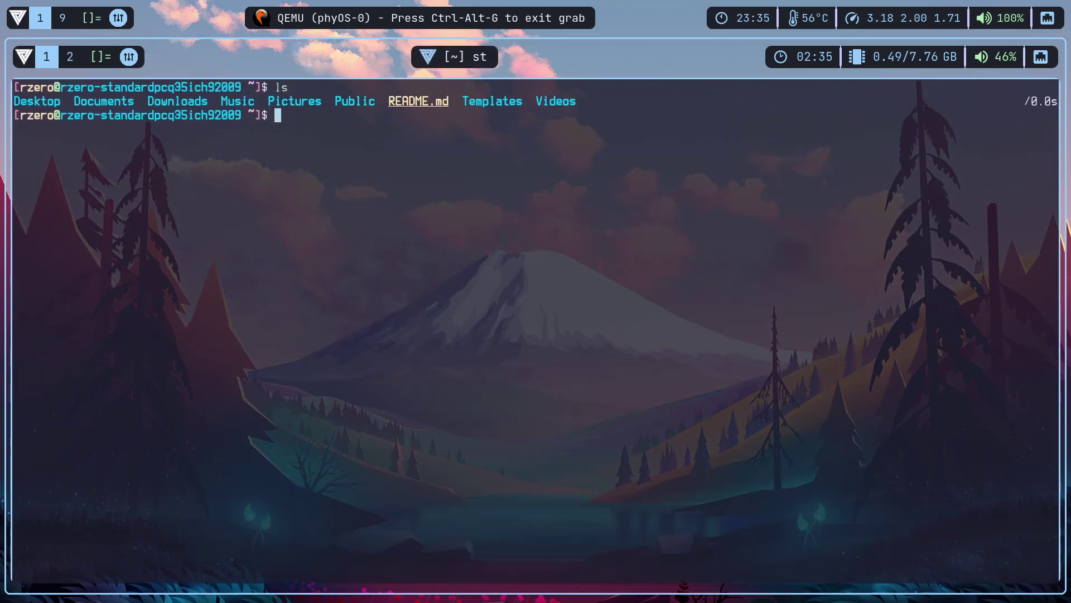
key("super+Return")
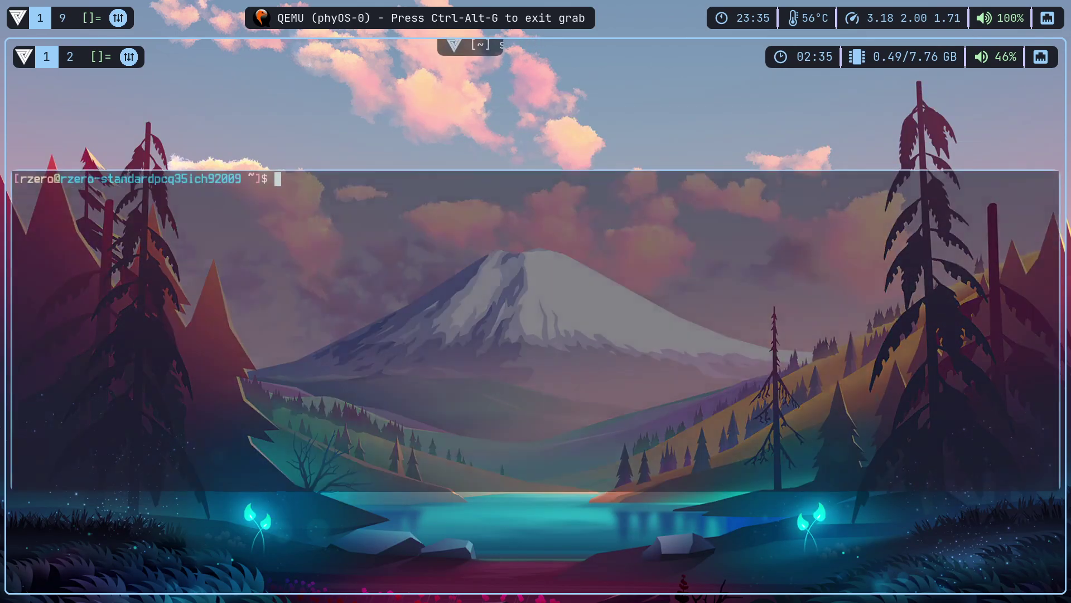
type("ls")
key("Return")
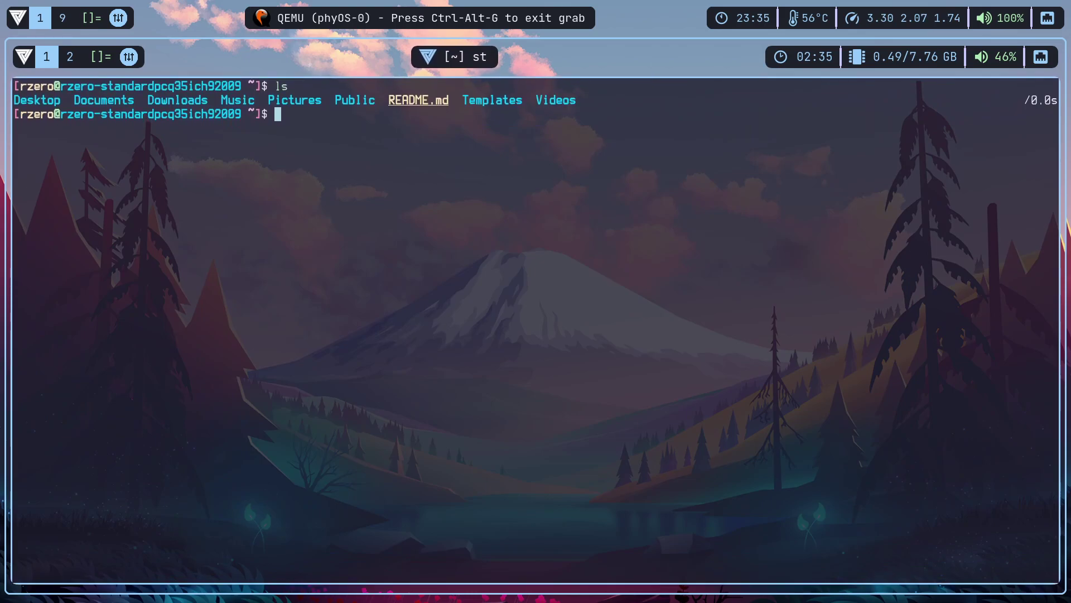
Open .zprofile in vim and add export BROWSER=firefox below the BM_DIR line.
type("vim .zprofile")
key("Return")
key("j")
key("j")
key("j")
key("j")
key("j")
key("k")
key("k")
key("k")
key("k")
key("k")
key("k")
key("j")
key("j")
key("j")
key("j")
key("j")
key("j")
key("j")
key("j")
key("j")
key("j")
key("j")
key("j")
key("j")
key("j")
key("j")
key("j")
key("j")
key("j")
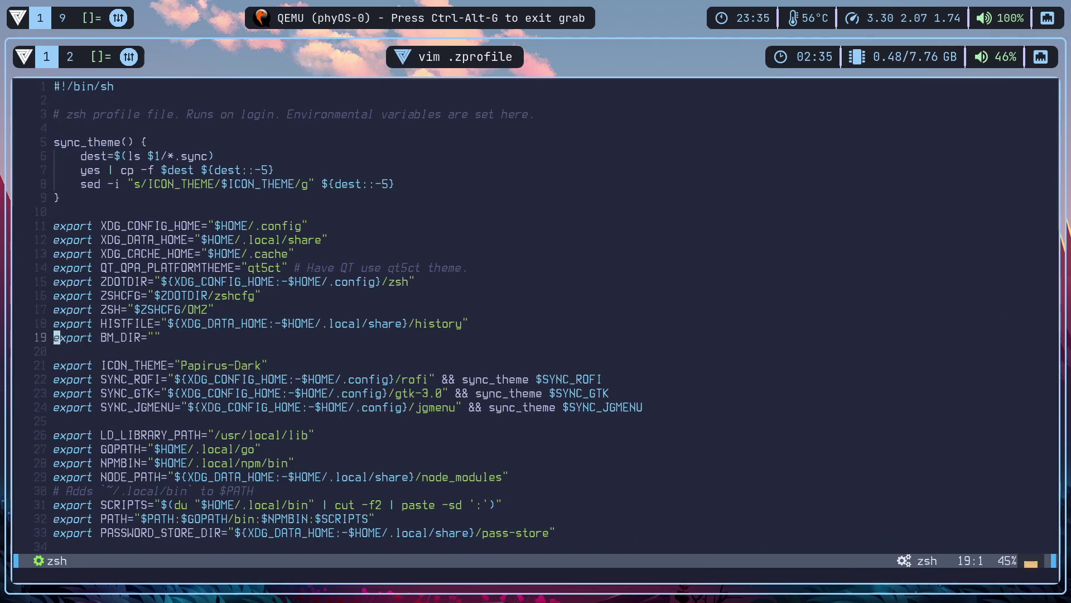
key("o")
key("Return")
type("expo")
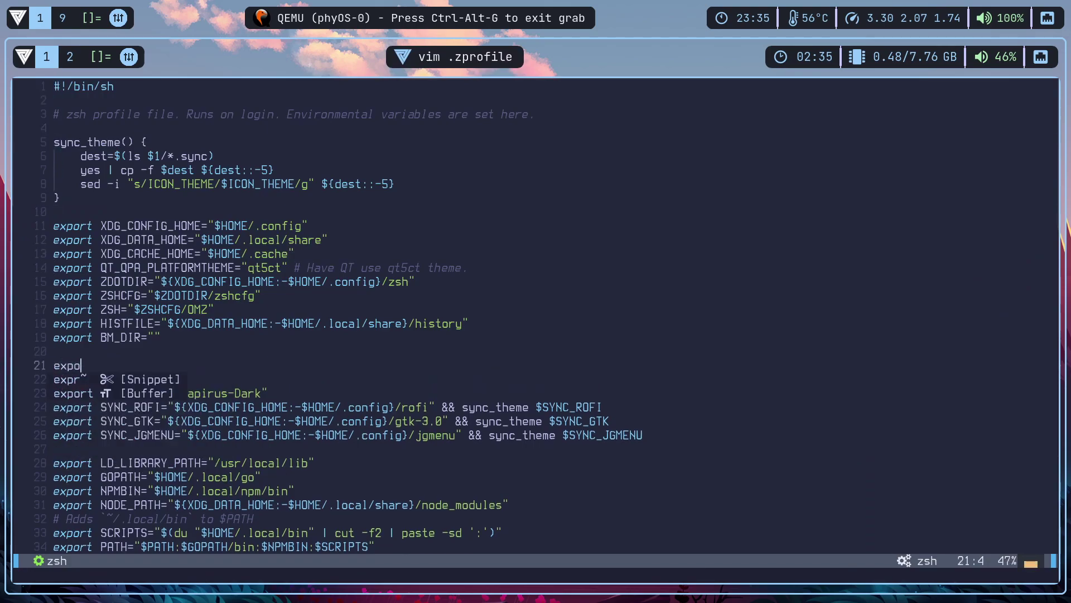
type("rt BROWSER=firefox")
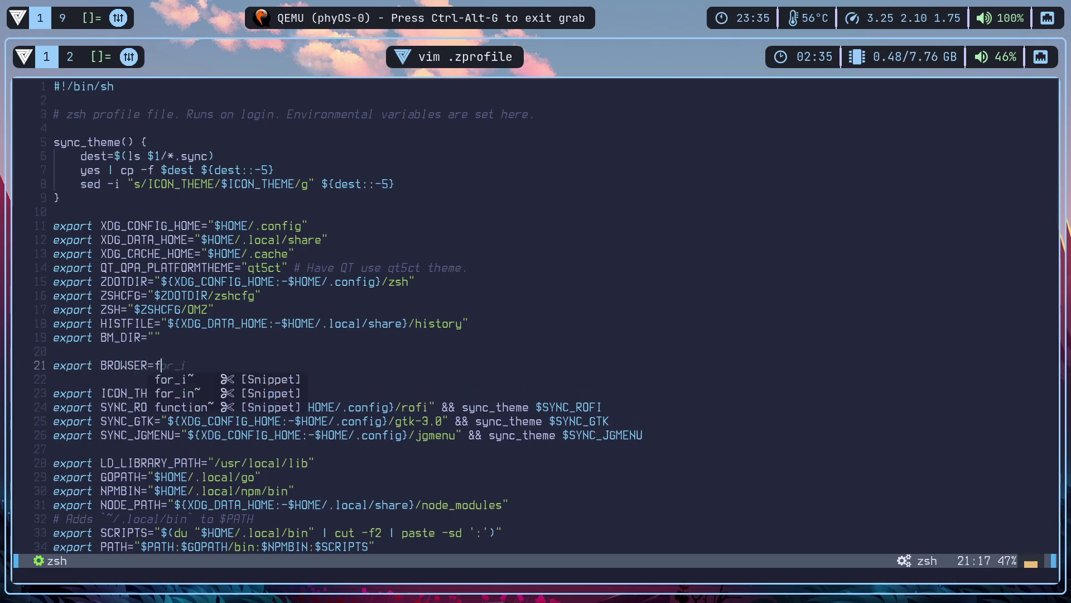
key("Escape")
Save .zprofile with :w, quit vim and close the terminal.
type(":w")
key("Return")
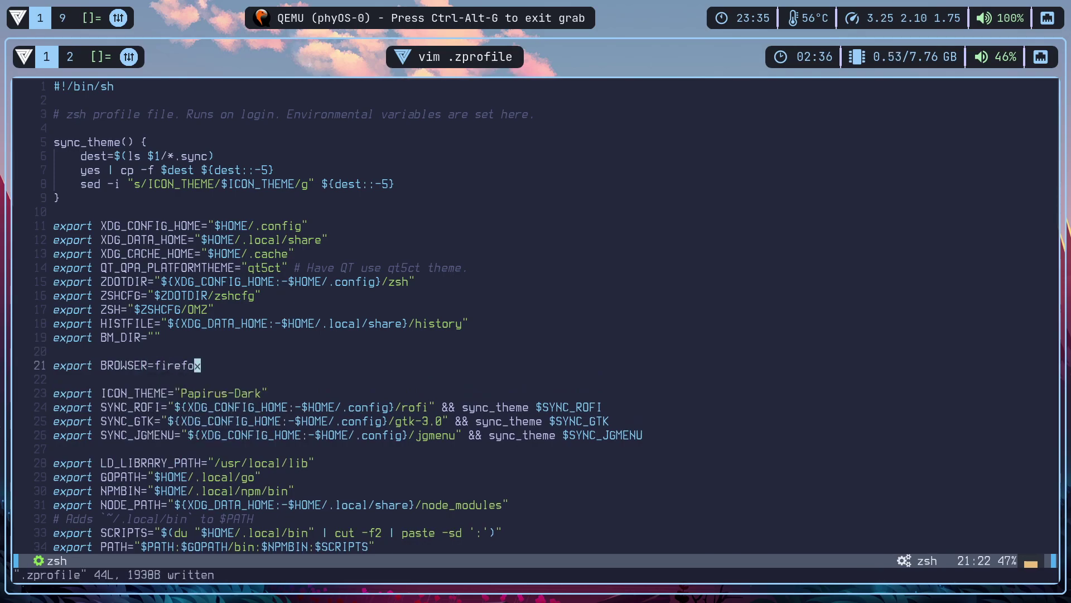
key("y")
key("y")
type(":q")
key("Return")
key("ctrl+d")
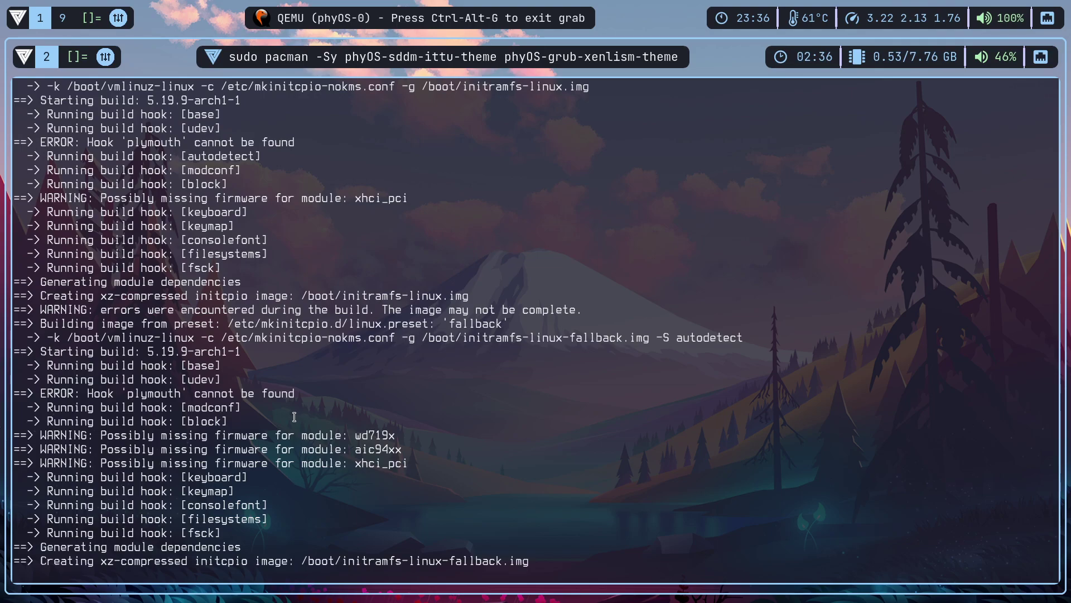
Switch between workspaces 1 and 2 until the theme install finishes, then clear the workspace 2 terminal.
key("super+1")
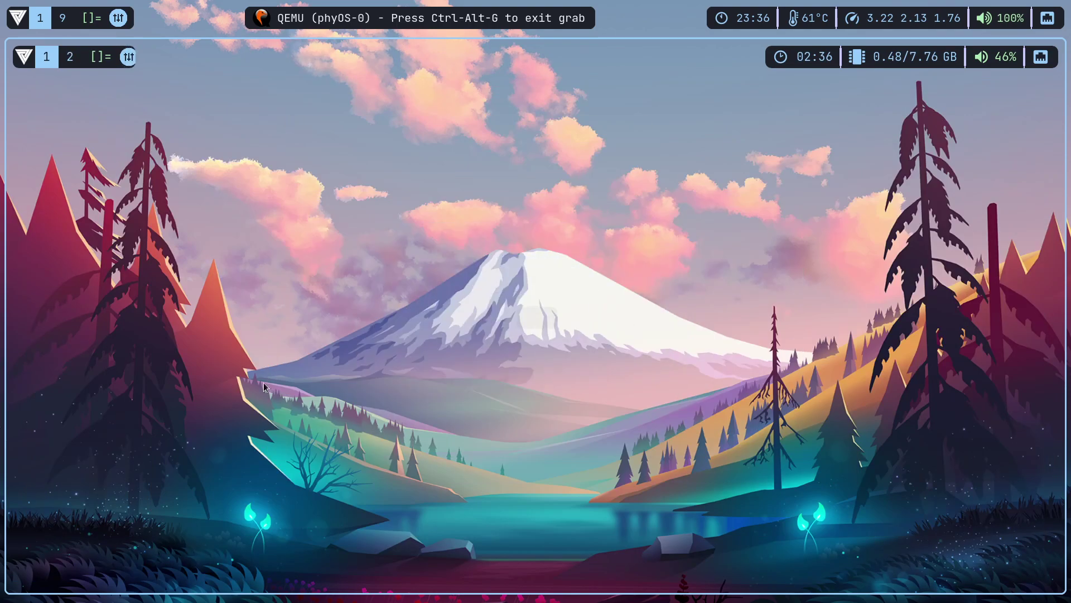
key("super+2")
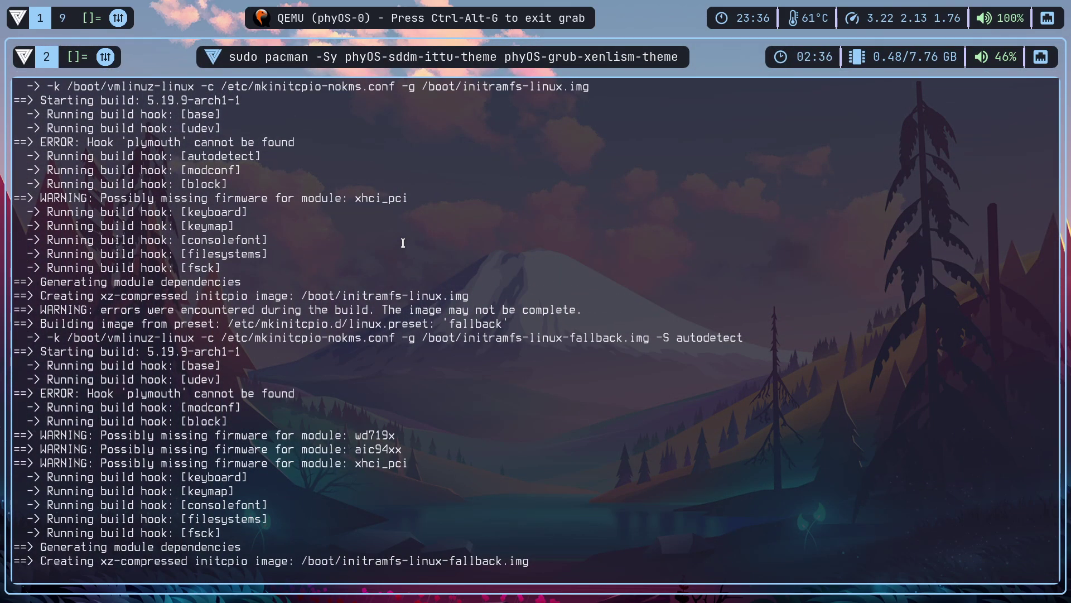
key("super+1")
key("super+2")
left_click_drag(100, 563, 320, 560)
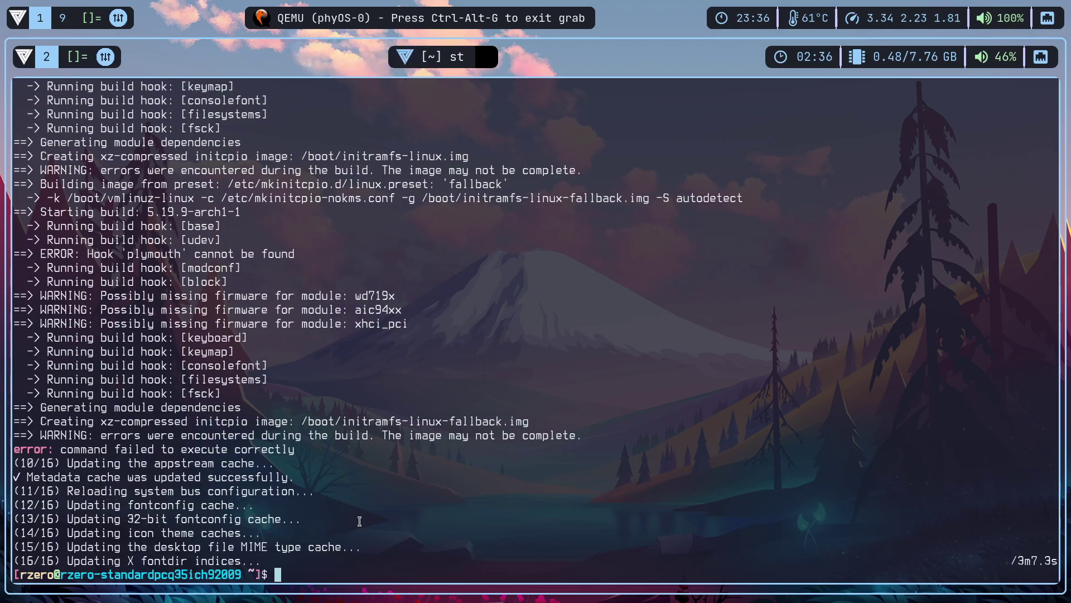
key("ctrl+l")
Run pOS-sddm-choose-theme and apply the phyOS-ittu SDDM login theme.
type("ls")
key("Return")
type("pOS-sddm")
key("Right")
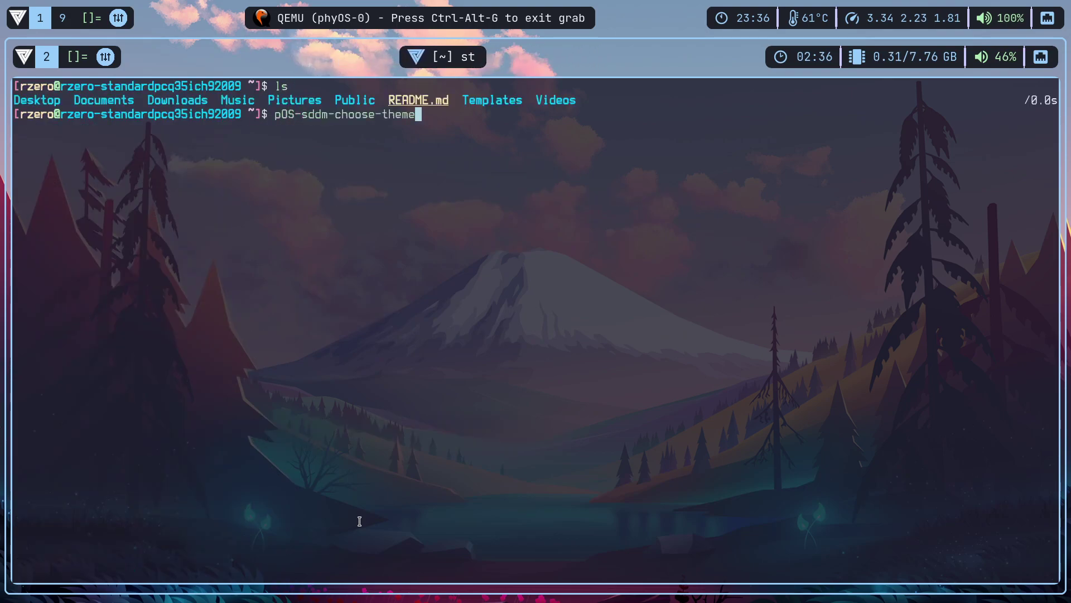
key("Return")
key("Down")
key("Down")
key("Down")
key("Down")
key("Up")
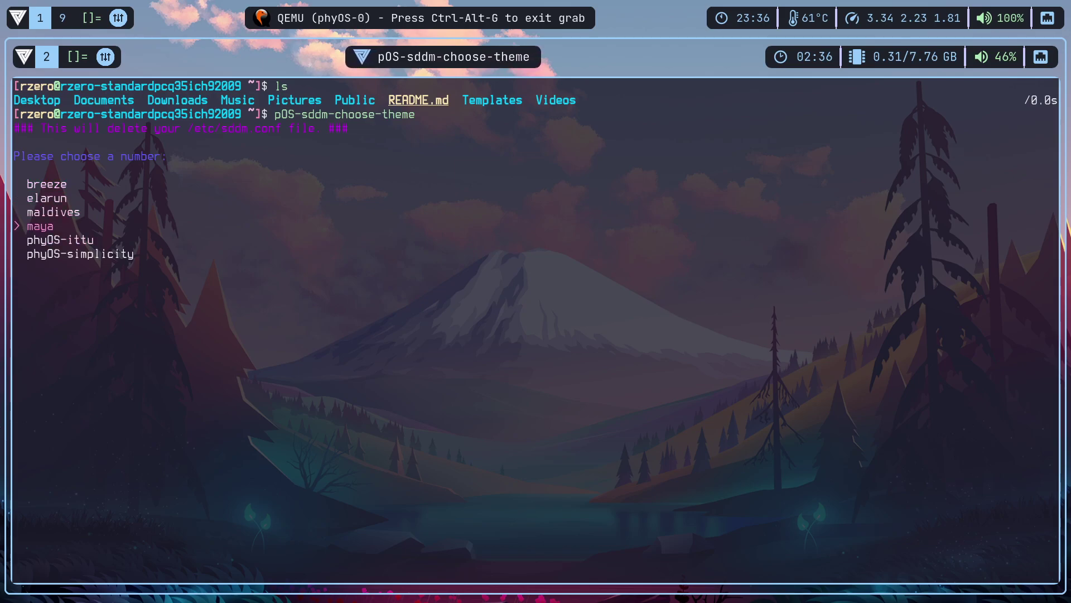
key("Down")
key("Return")
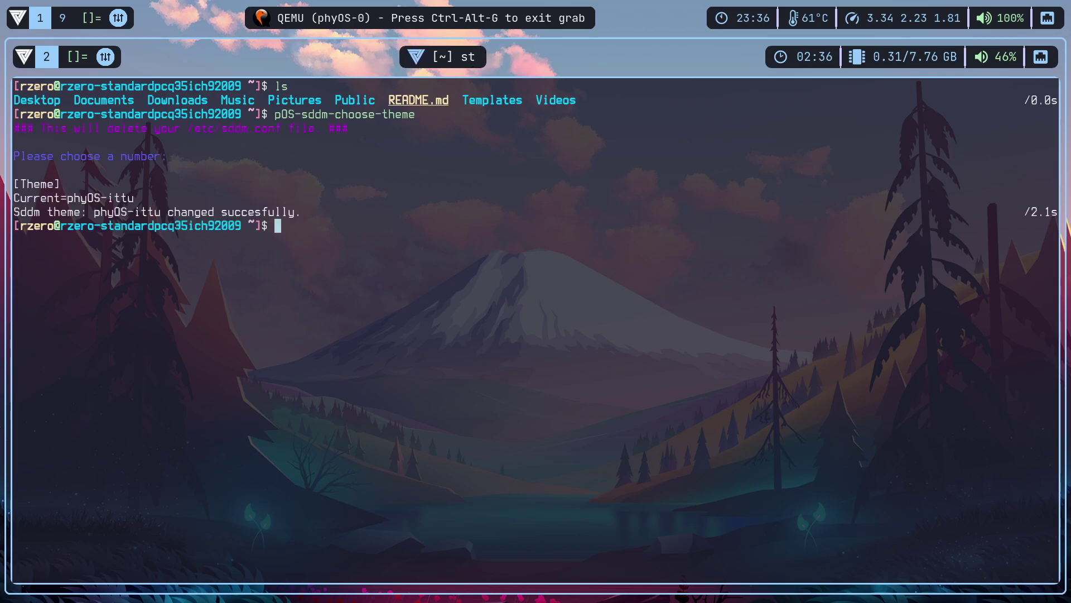
Run pOS-grub-choose-theme and apply the xenlism GRUB theme.
type("pOS-grub")
key("Right")
key("Return")
key("Down")
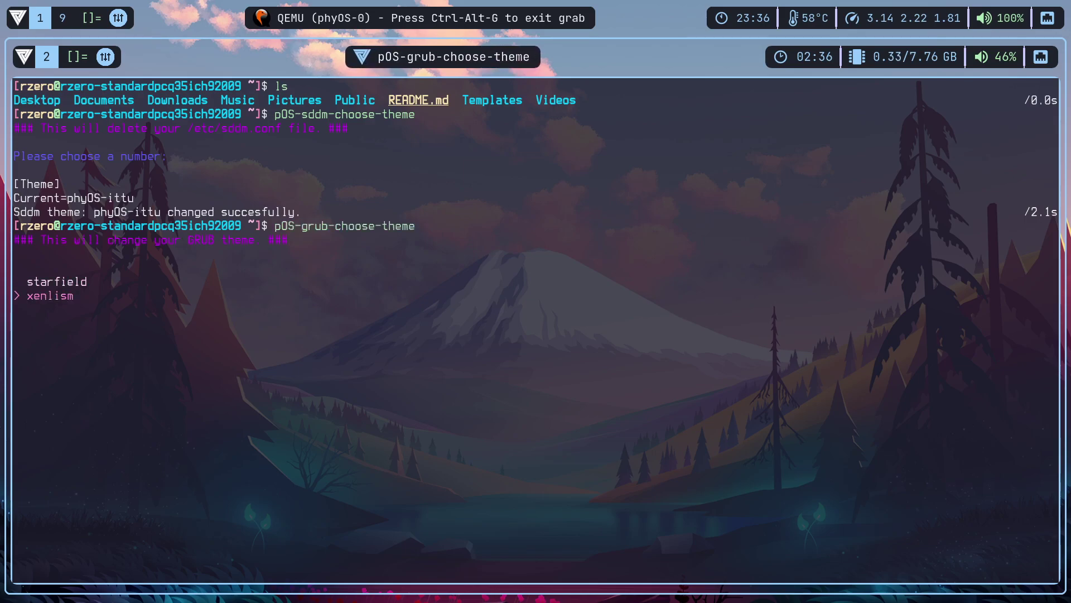
key("Return")
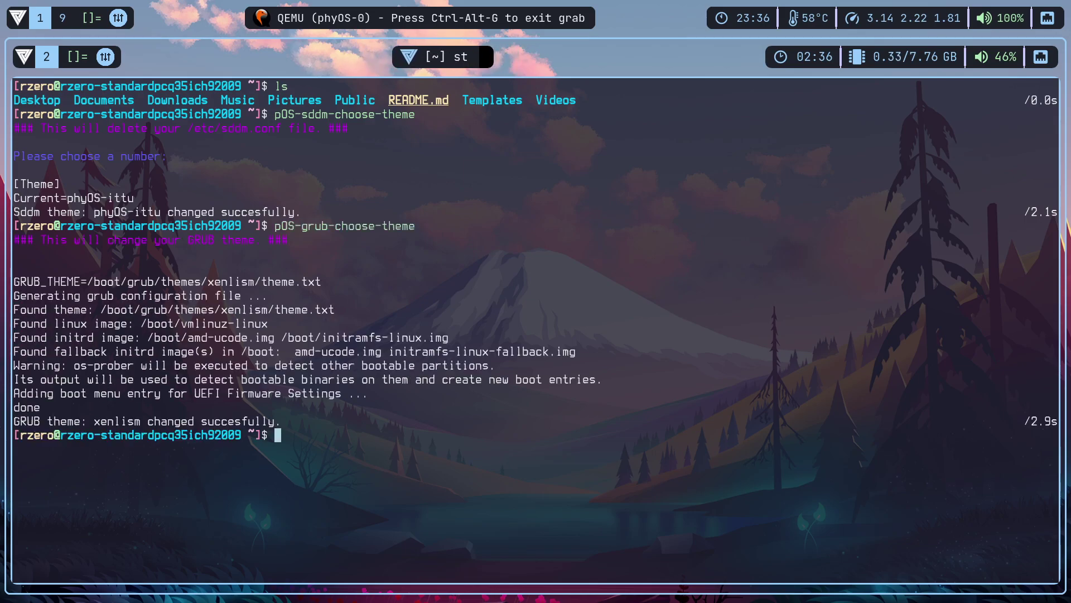
key("ctrl+d")
key("super+Return")
Reboot the VM and boot the phyOS Linux entry from the GRUB menu.
type("reboot")
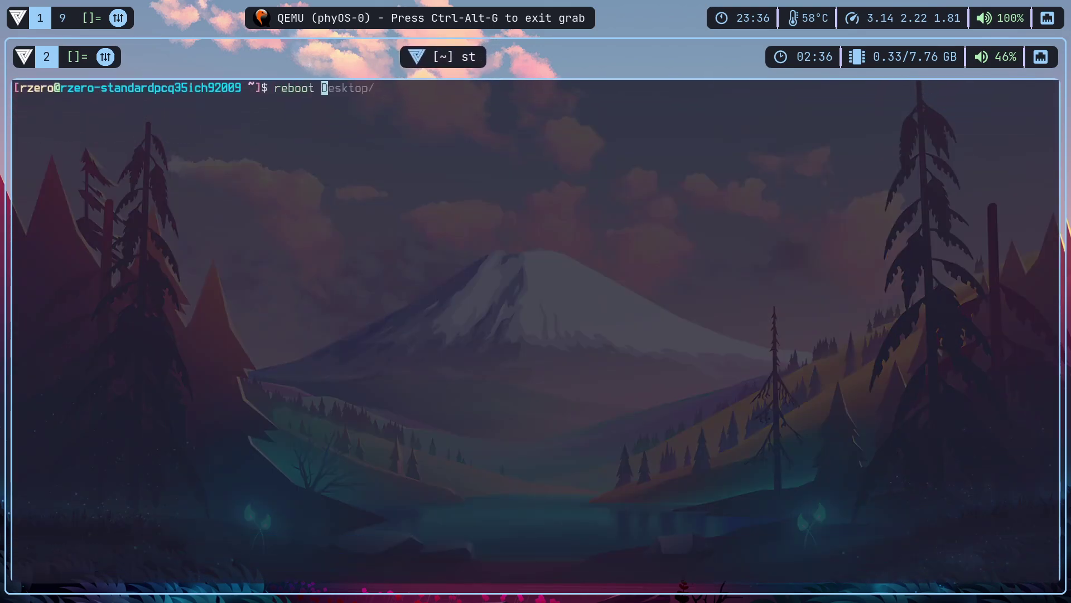
key("Return")
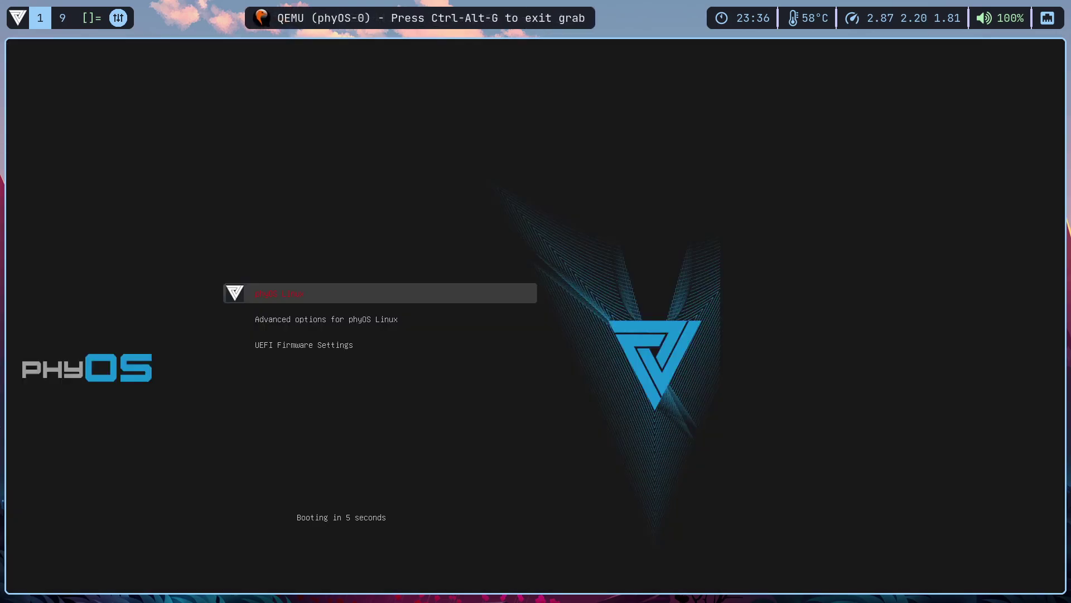
key("Down")
key("Down")
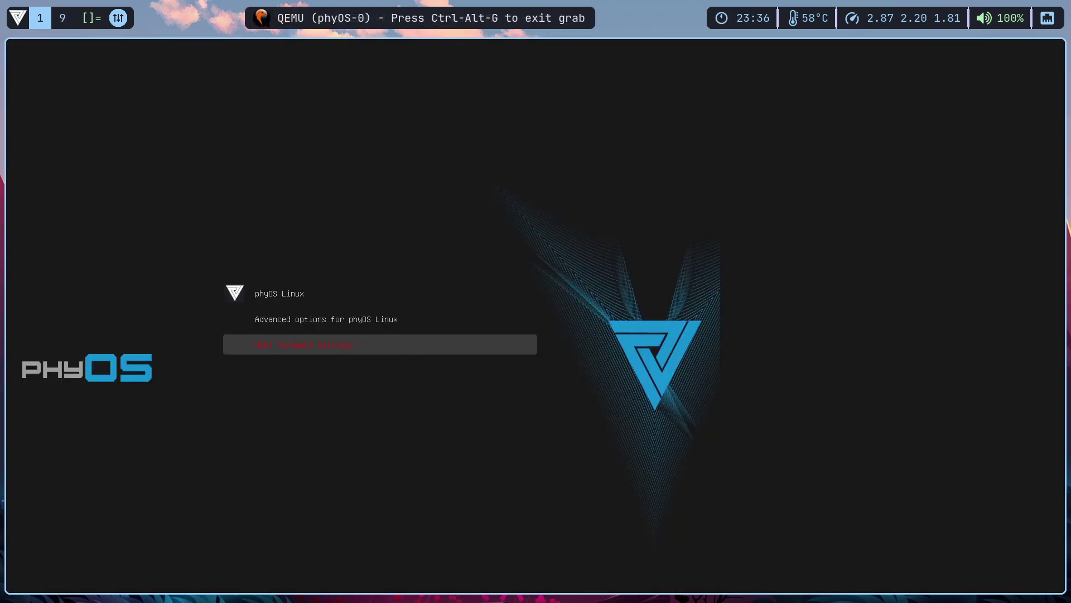
key("Up")
key("Up")
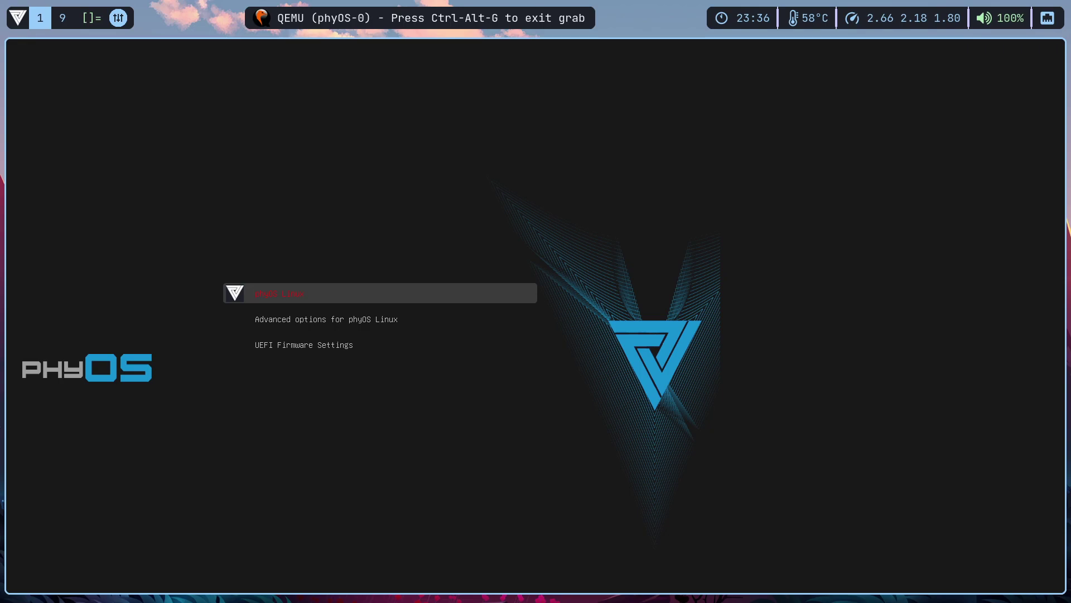
key("Down")
key("Down")
key("Up")
key("Up")
key("Return")
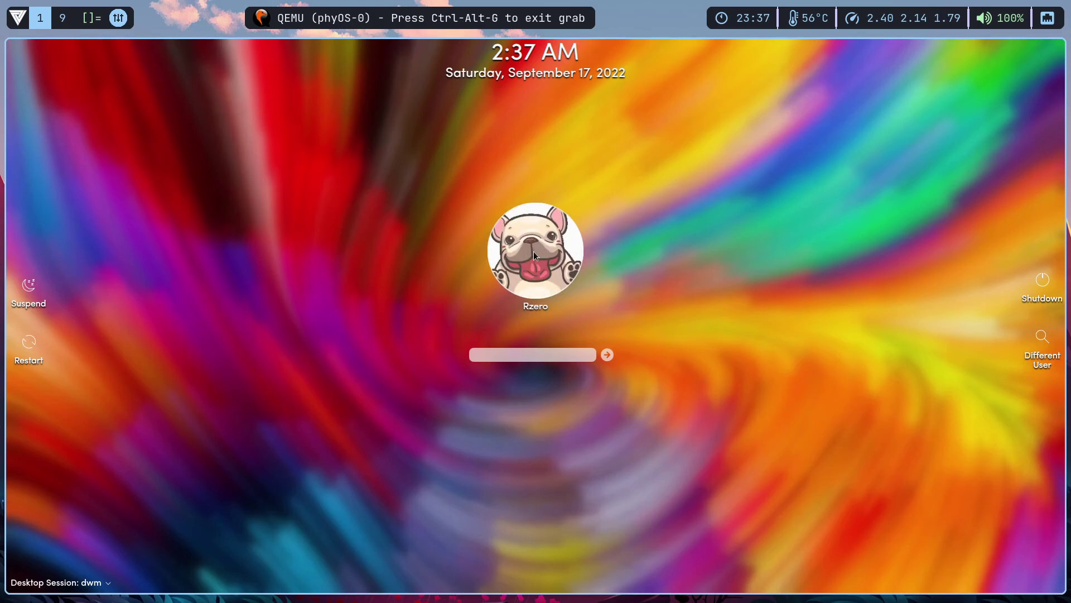
Log in with the account password at the phyOS-ittu SDDM screen to reach dwm.
type("••••")
key("Return")
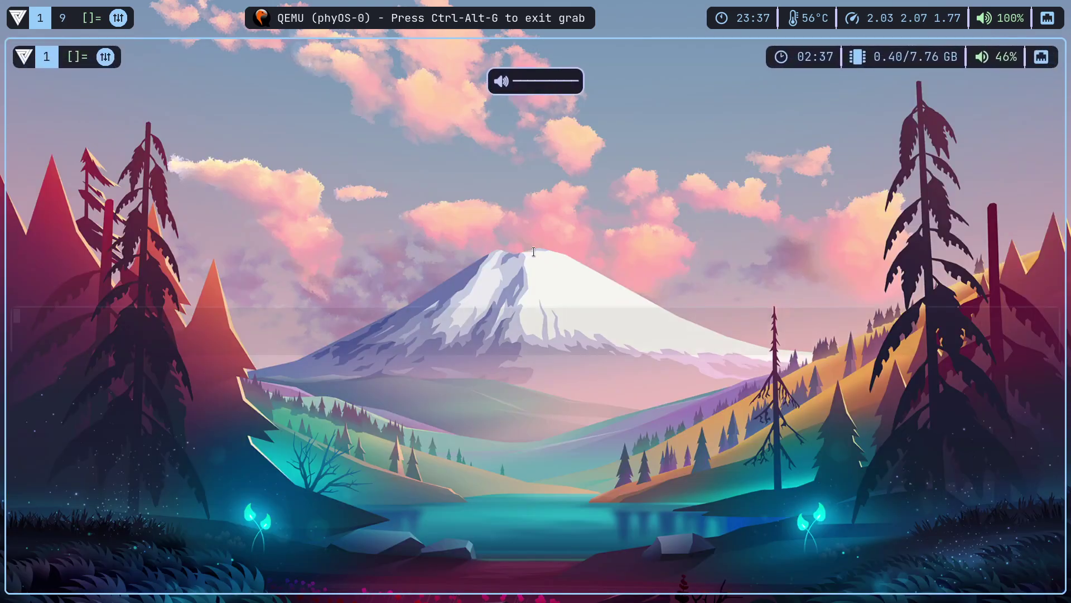
key("super+Return")
List the home folder, then run sudo pacman -Syyu, which finds nothing to upgrade.
type("ls")
key("Return")
type("s")
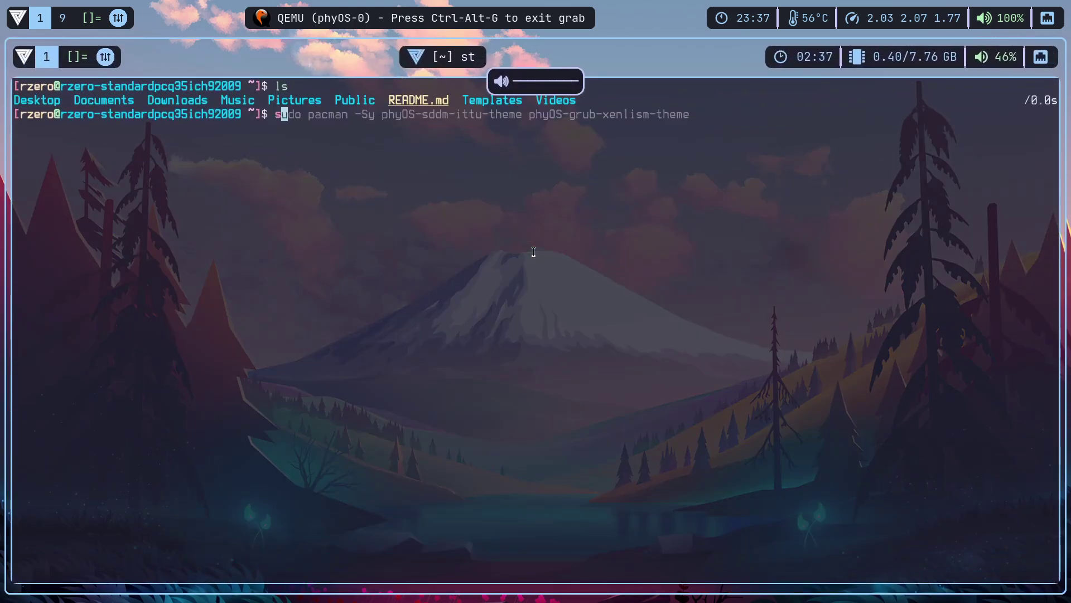
type("udo pacman -Syyu")
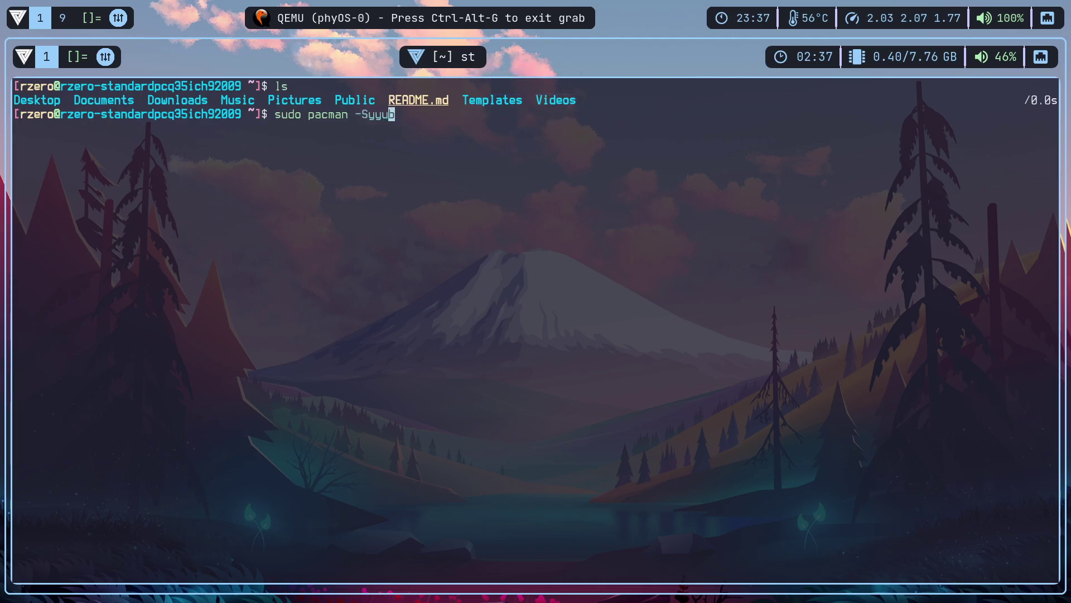
key("Return")
key("Return")
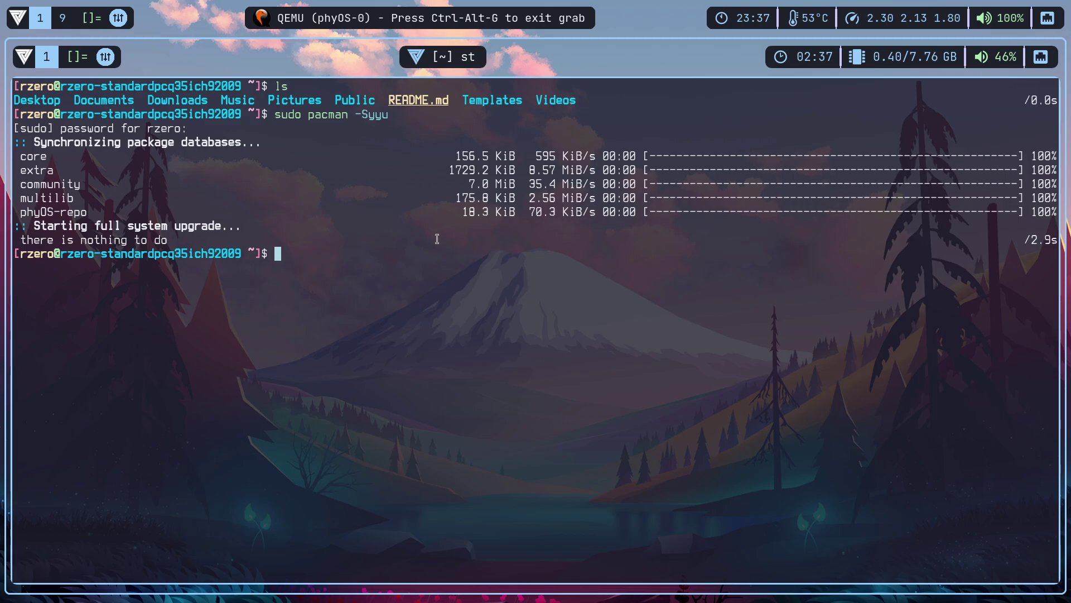
key("super+x")
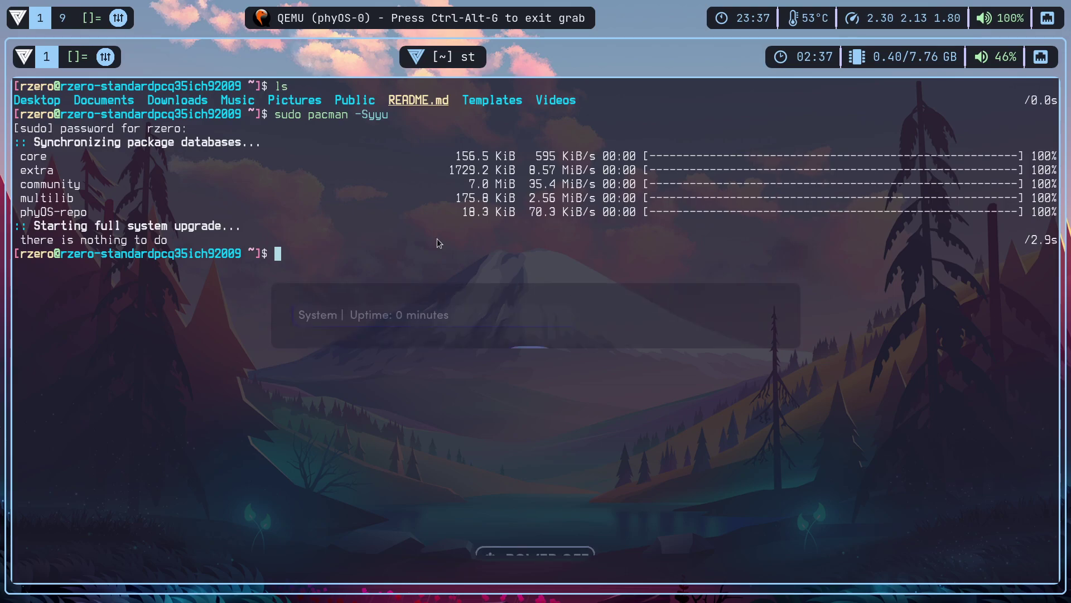
Close the old st window and launch a fresh terminal from the desktop root menu.
key("Escape")
key("super+x")
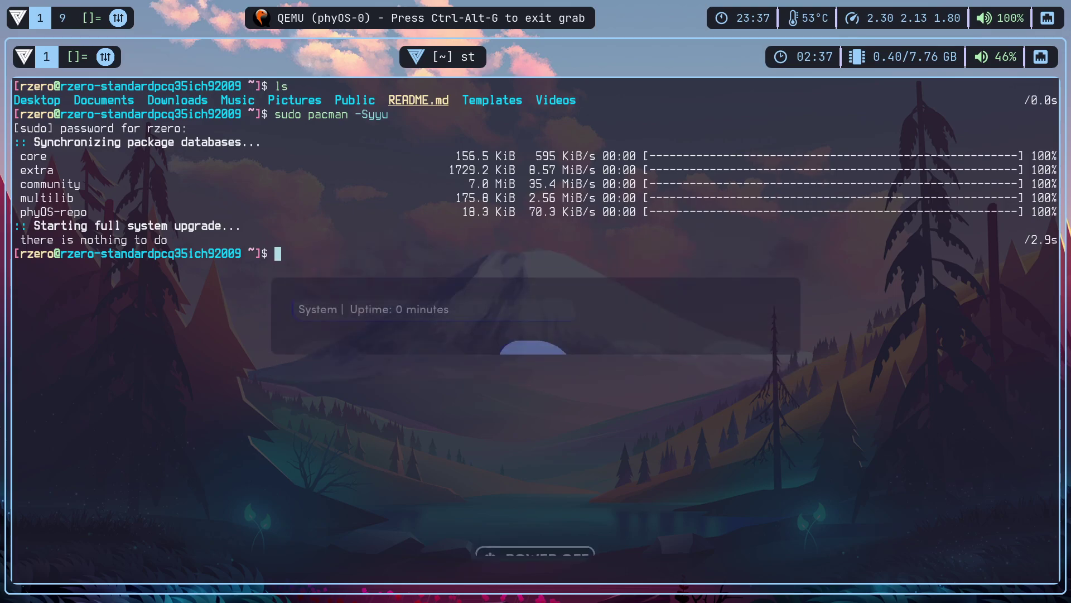
key("Escape")
key("super+q")
right_click(461, 220)
left_click(481, 258)
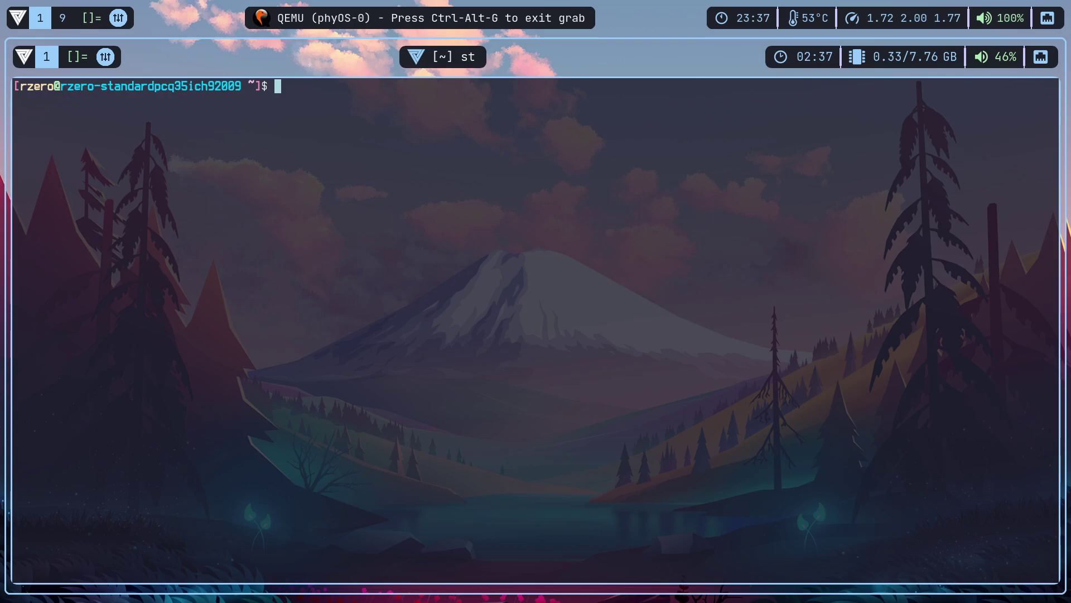
Install phyOS-dwm-beta and pdwm, agree to remove phyOS-dwm, then clear the screen.
type("sudo")
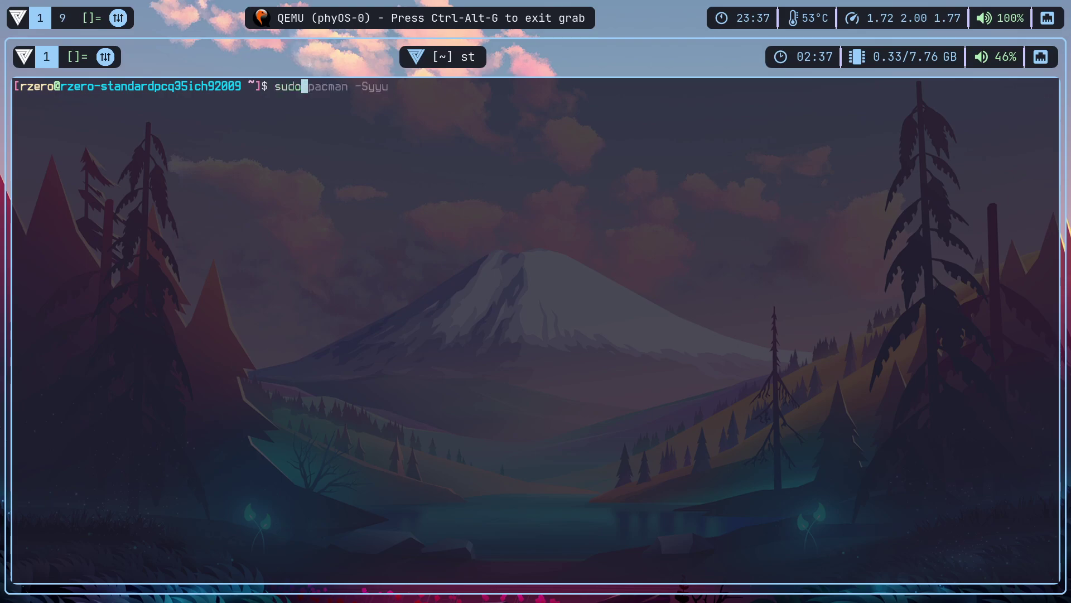
type(" pacman -S phyOS-dwm-beta pdwm")
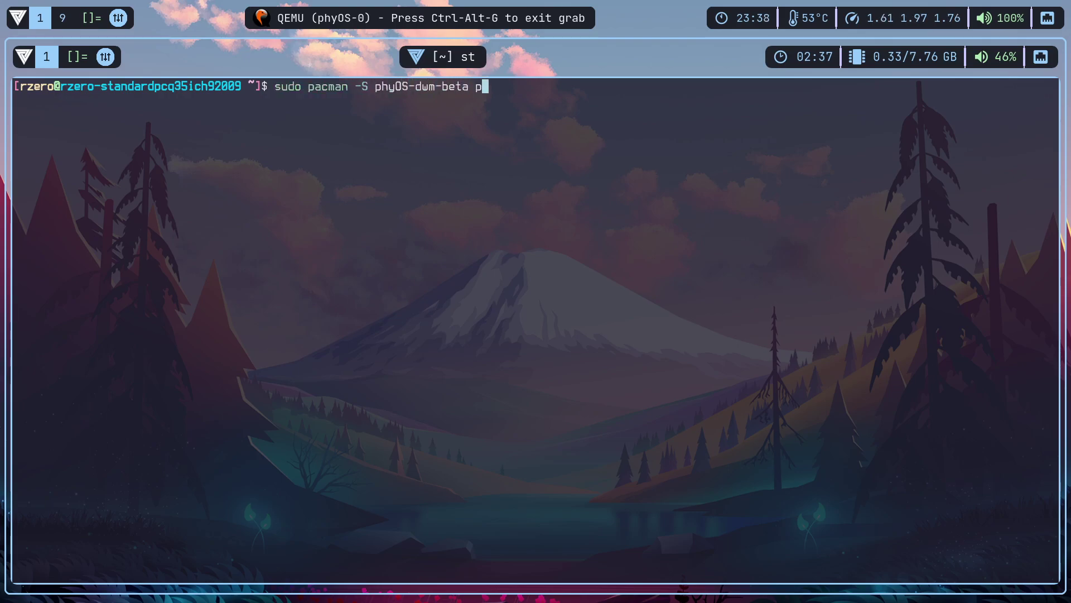
key("Return")
key("Return")
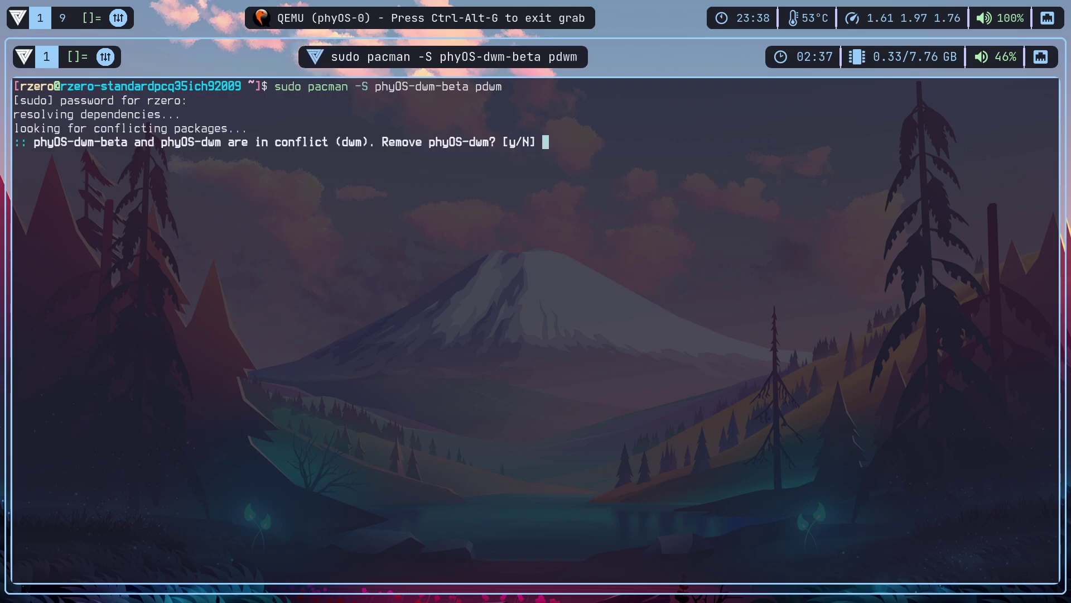
key("Return")
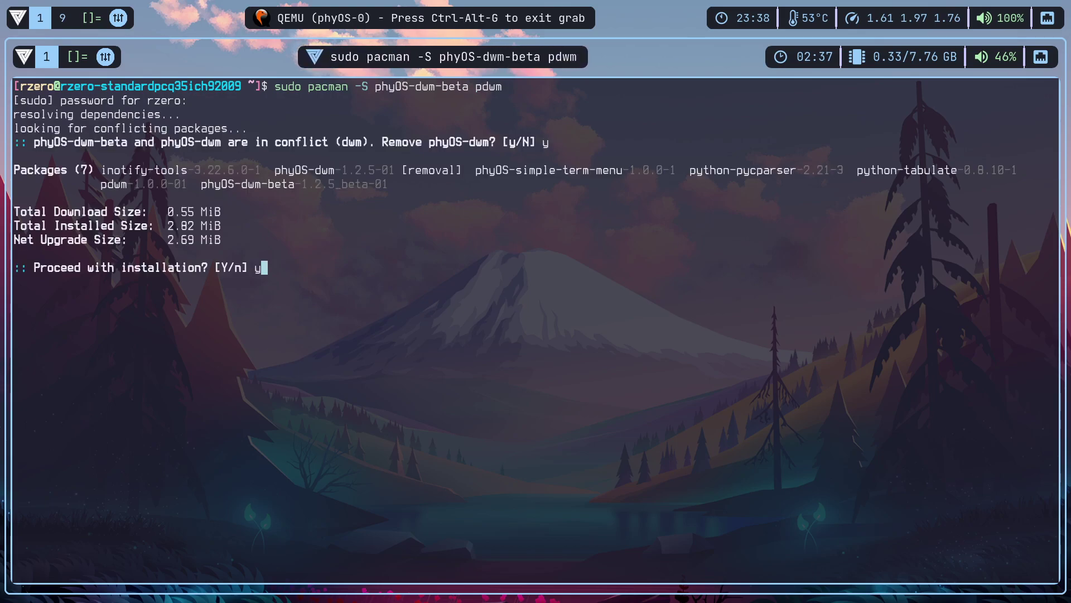
type("y")
key("Return")
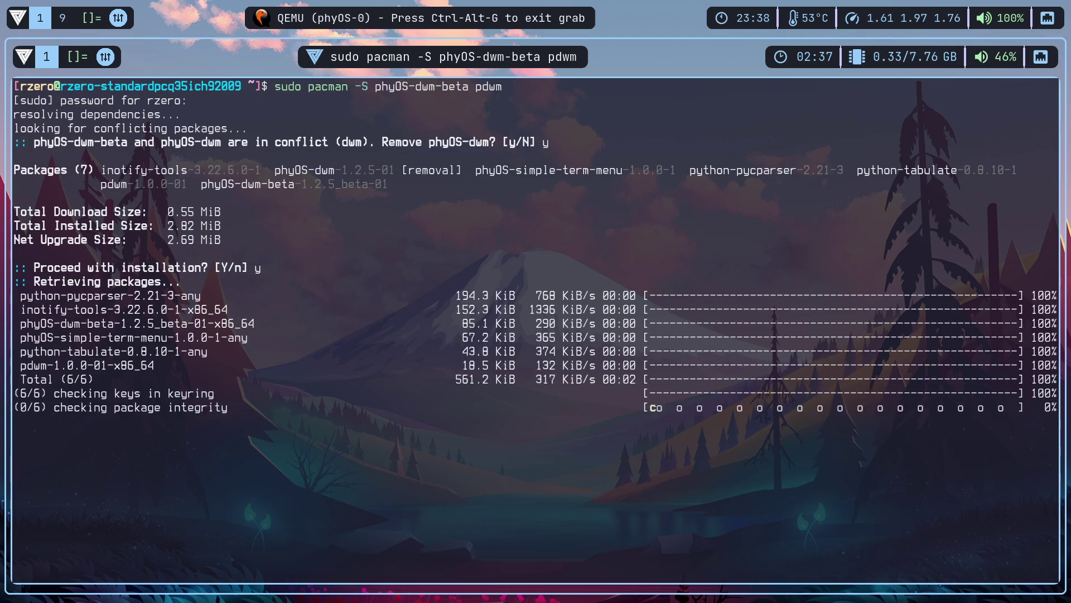
key("ctrl+l")
Generate pdwm's default settings with pdwm -g.
type("pdwm -g")
key("Return")
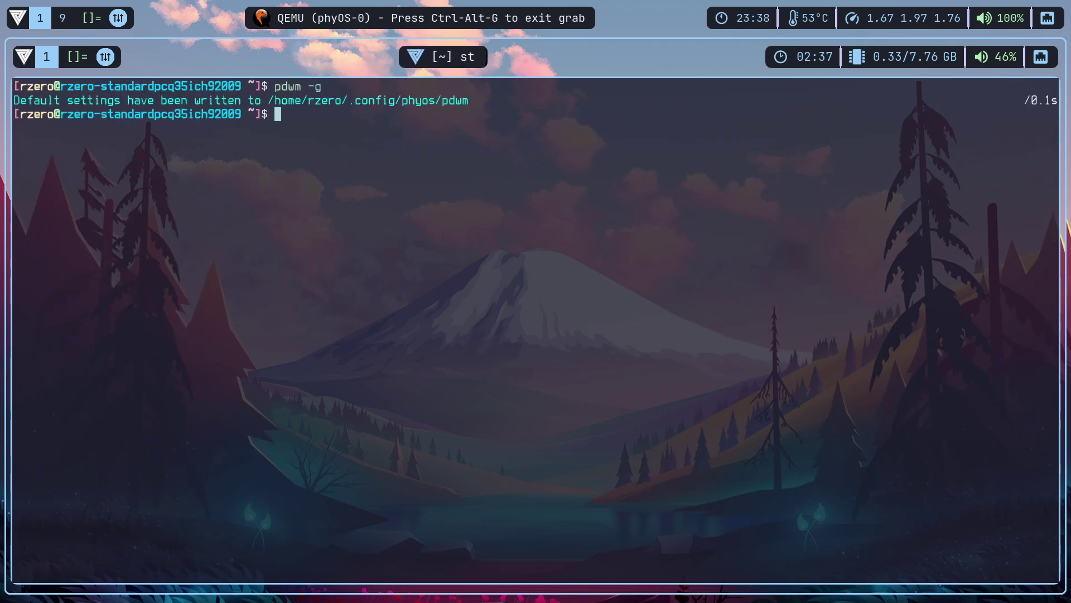
triple_click(439, 101)
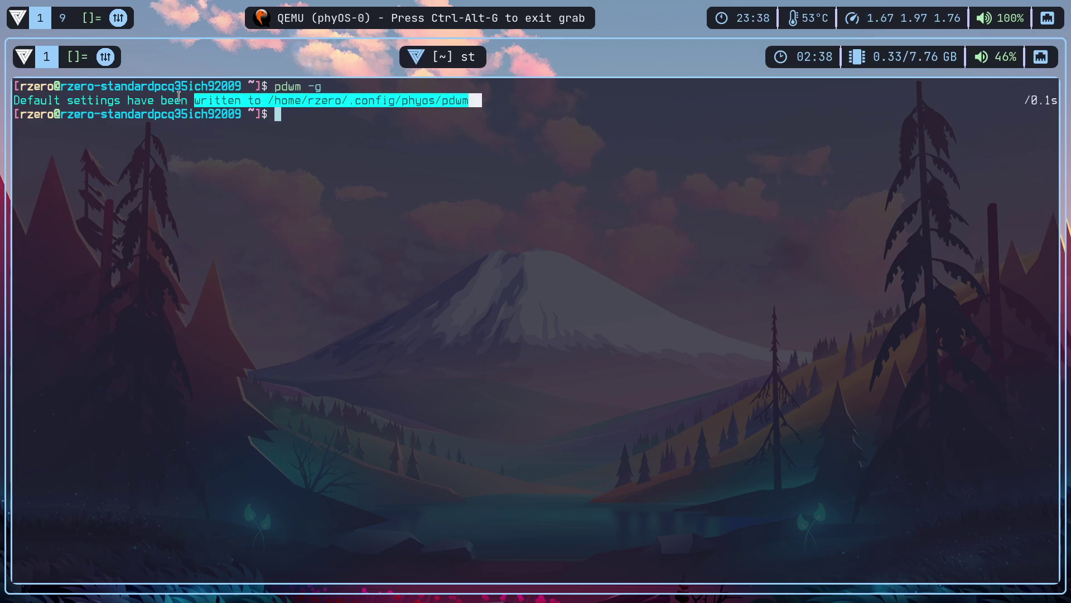
left_click(306, 144)
Show pdwm's mouse-button bindings table with 'pdwm -s buttons', then clear the screen.
type("pdwm -s buttons")
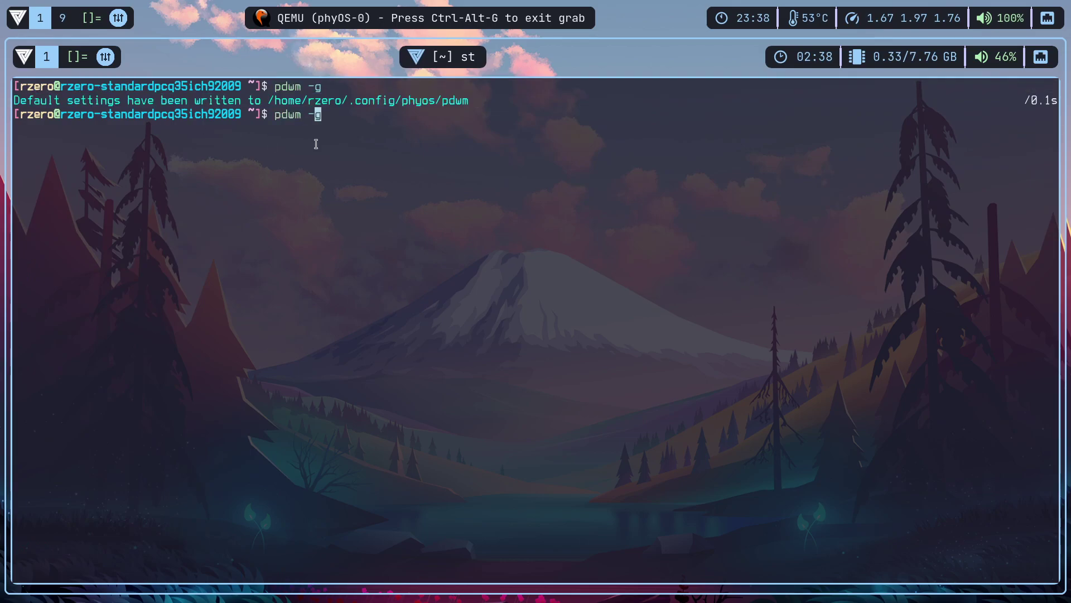
key("Return")
scroll(177, 205, "up", 5)
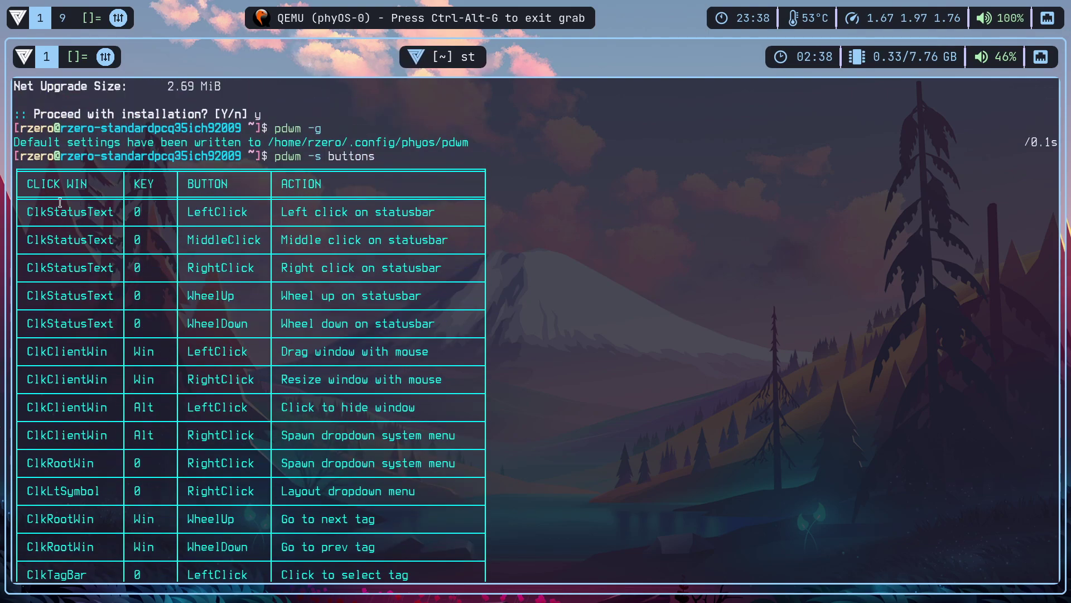
left_click_drag(31, 180, 389, 476)
scroll(389, 475, "down", 5)
type("l")
key("BackSpace")
key("ctrl+l")
Display pdwm's appearance values: borderpx 3, user_bh 40 and JetBrains Mono font.
type("pdwm -")
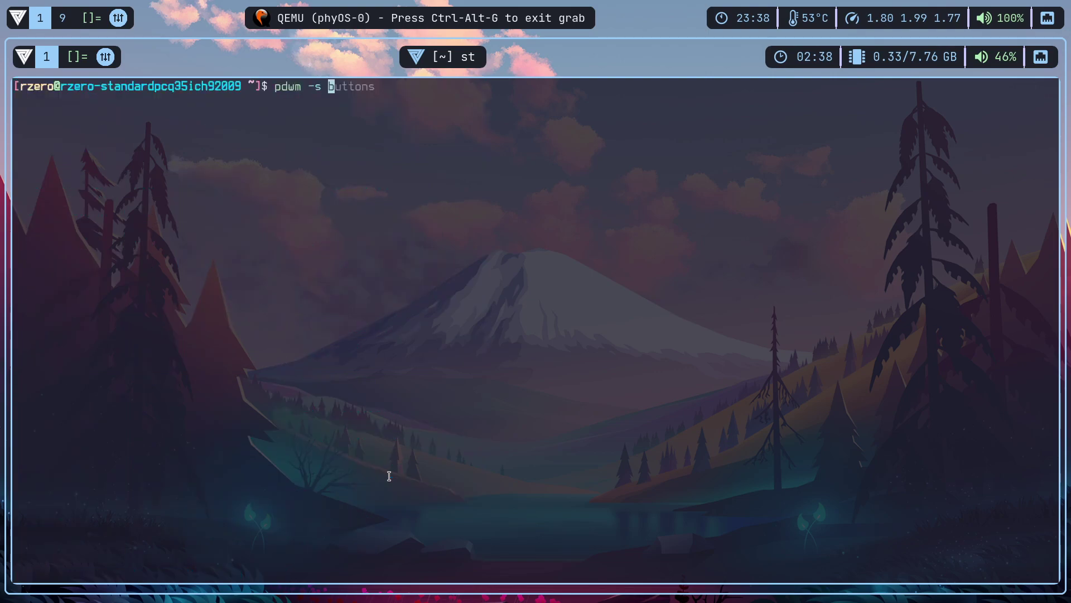
type("s appearance")
key("Return")
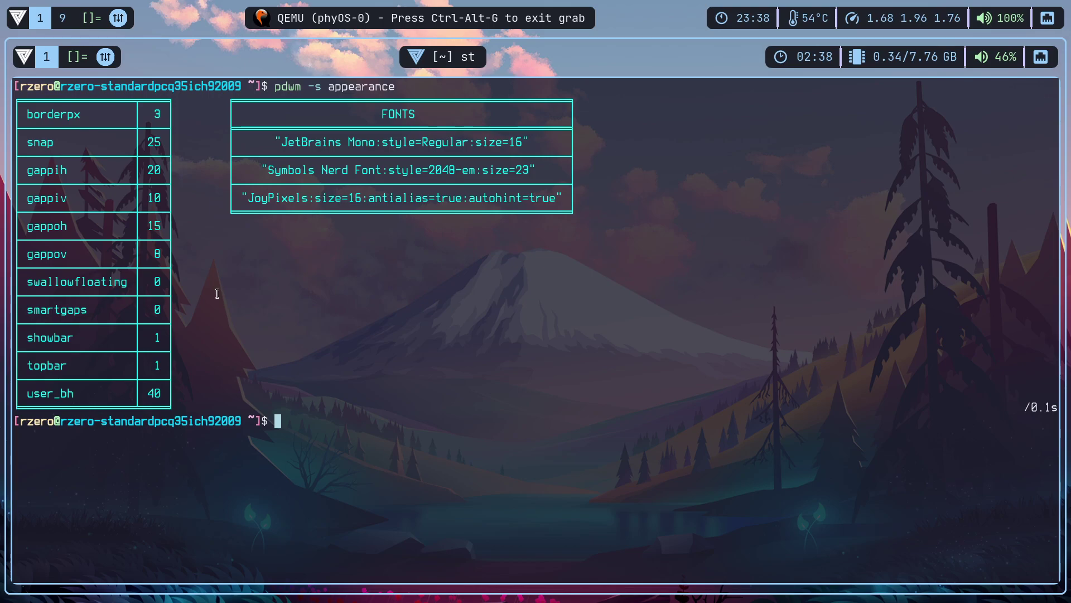
type("pdwm -c appr")
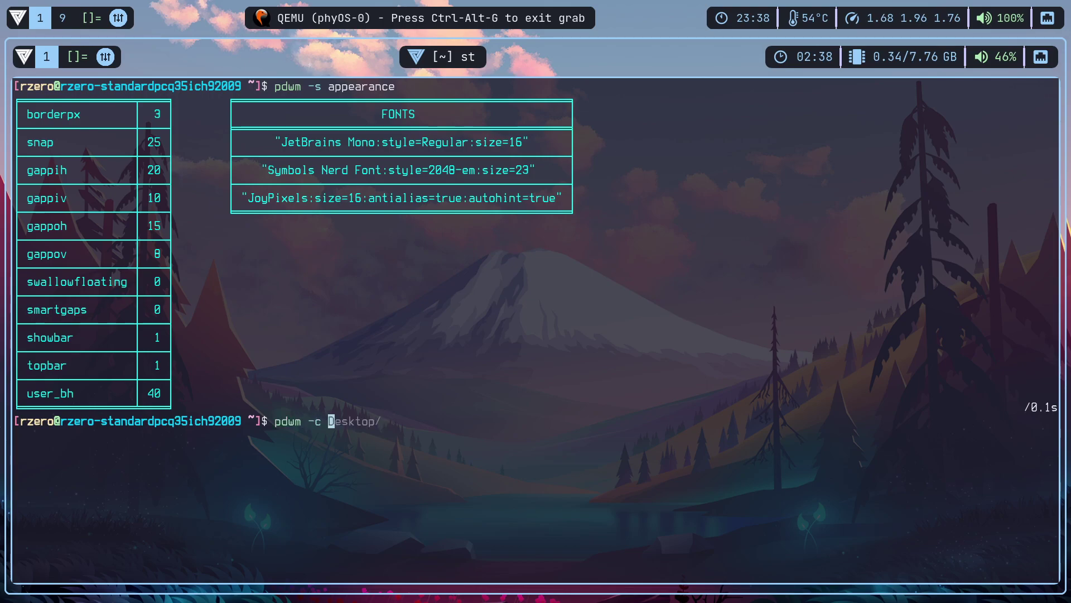
Set pdwm's borderpx to 30 through the appearance picker.
key("Return")
key("Down")
key("Up")
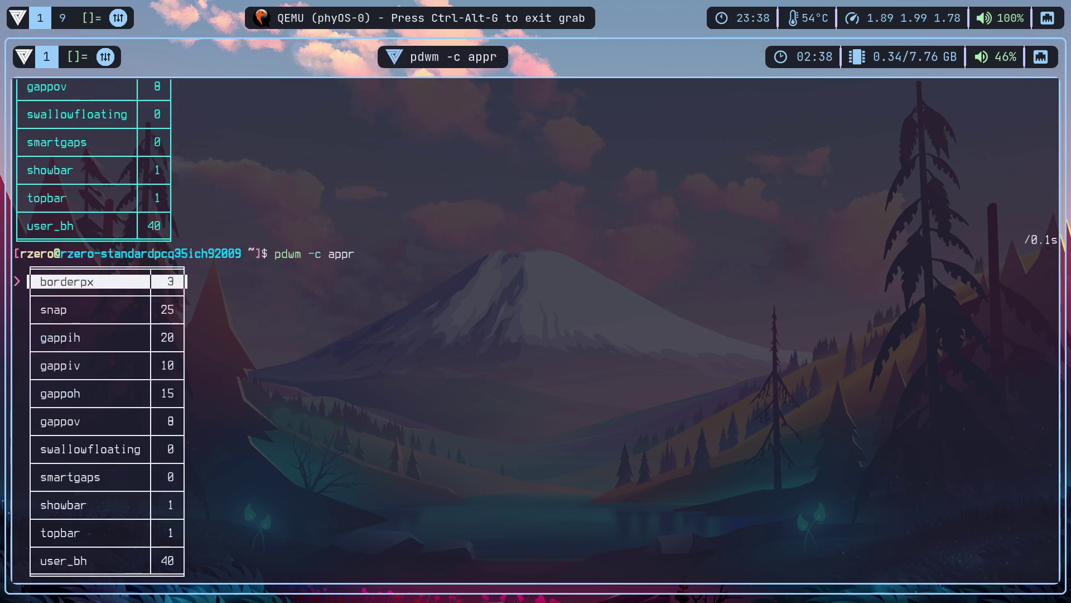
key("Return")
type("30")
key("Return")
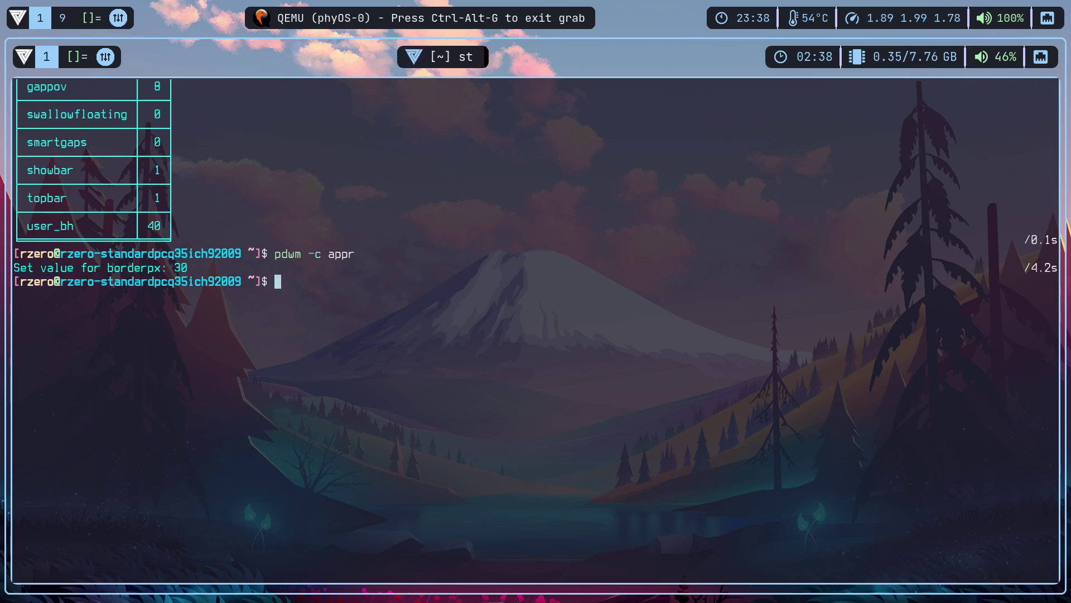
Replace the first pdwm font with Sofia Pro:style=Bold at size 30.
type("pdwm -c fon")
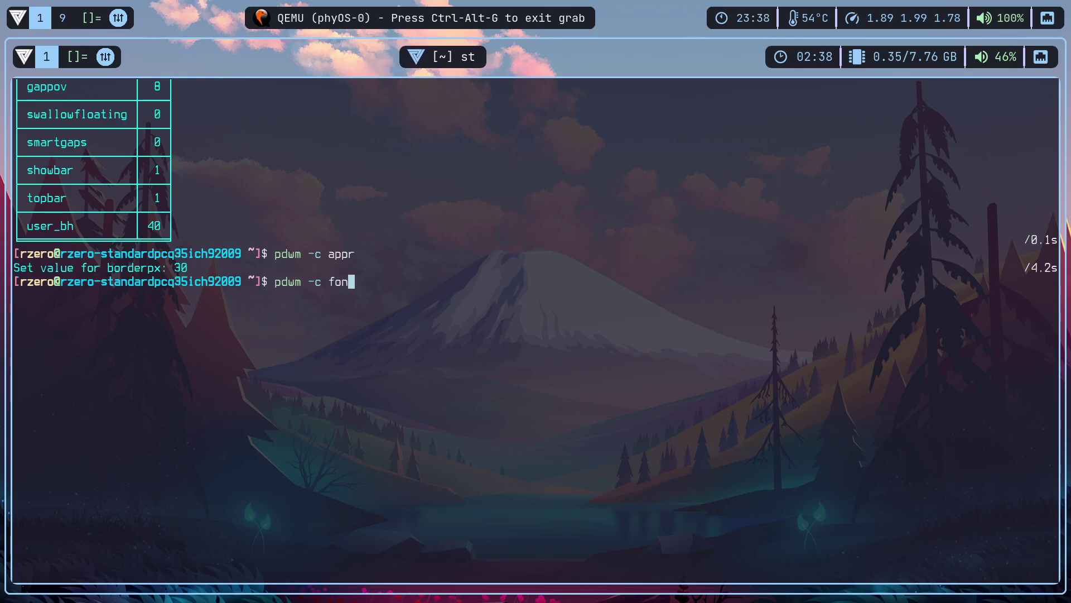
type("t")
key("Return")
key("Down")
key("Up")
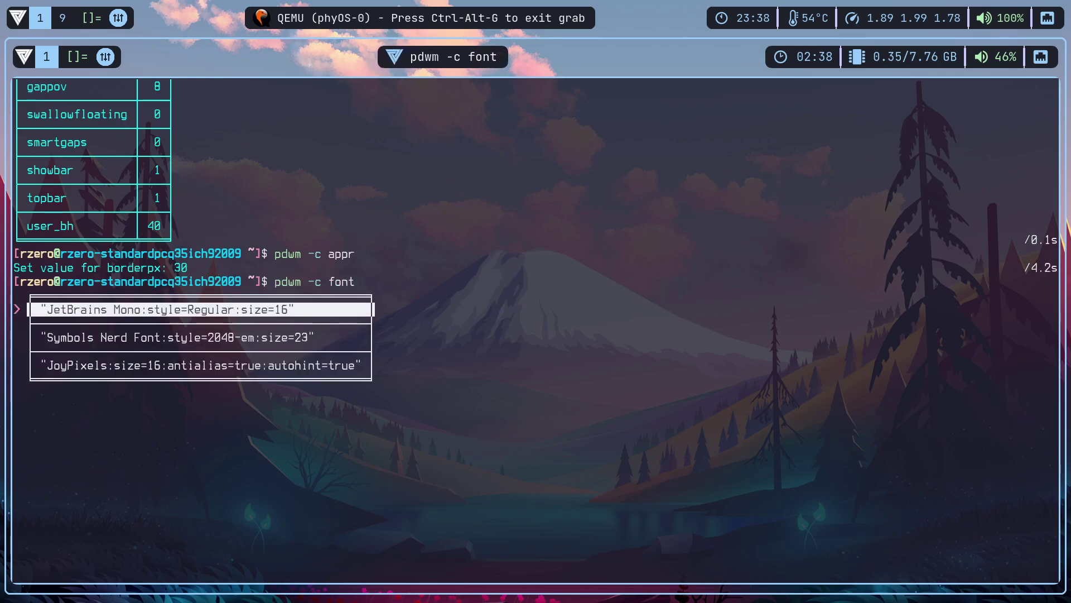
key("Return")
key("Down")
key("Down")
key("Down")
key("Down")
key("Down")
key("Down")
key("Down")
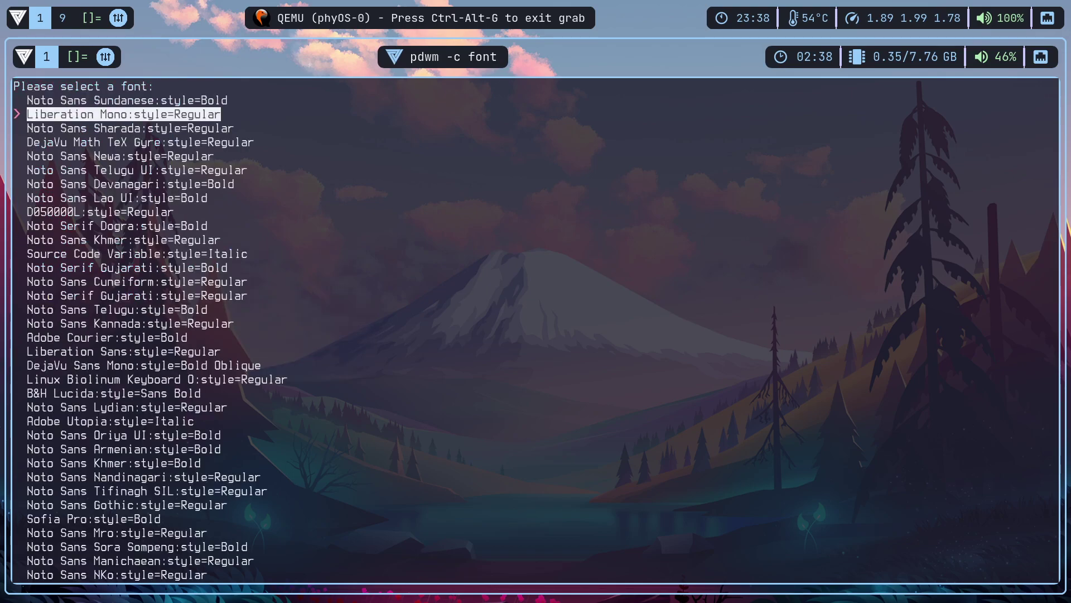
key("Down")
key("Down")
key("Down")
key("Down")
key("Down")
key("Down")
key("Down")
key("Down")
key("Down")
key("Down")
key("Down")
key("Down")
key("Down")
key("Down")
key("Down")
key("Down")
key("Down")
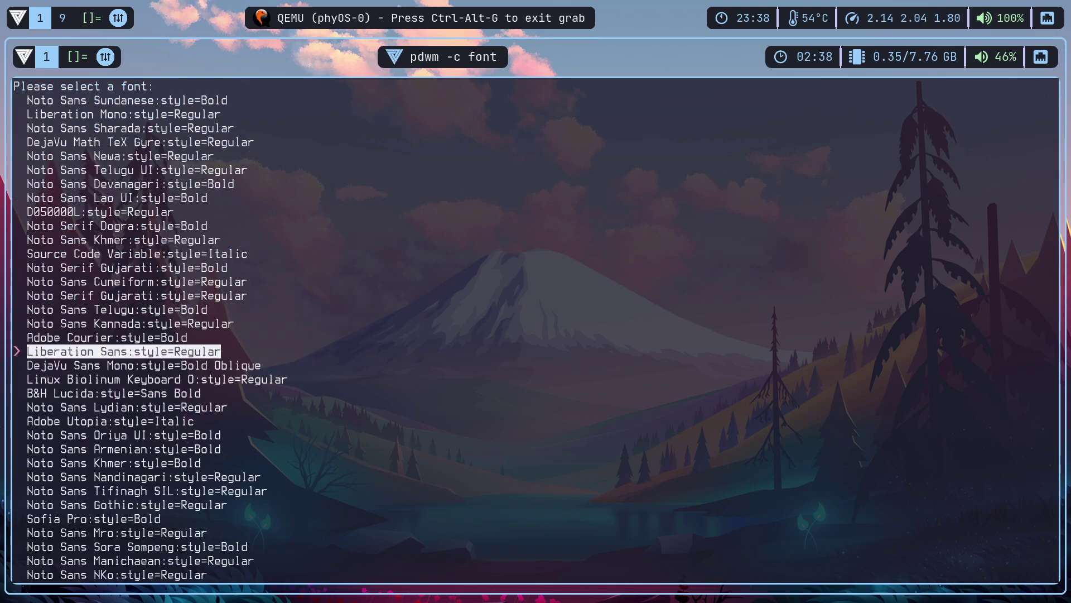
key("Down")
key("Down")
key("Down")
key("Down")
key("Down")
key("Down")
key("Return")
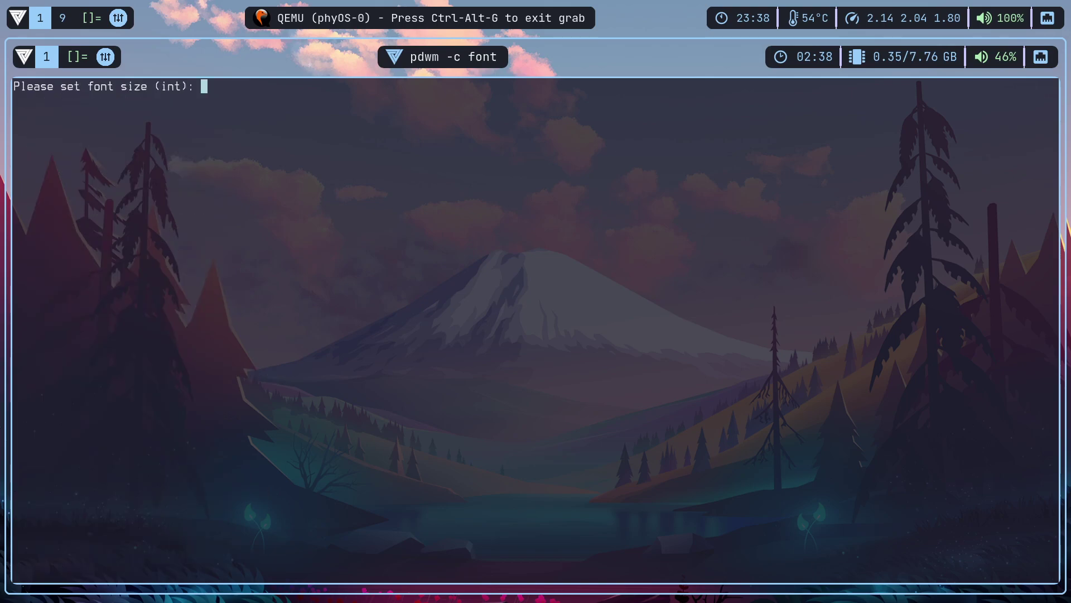
key("Return")
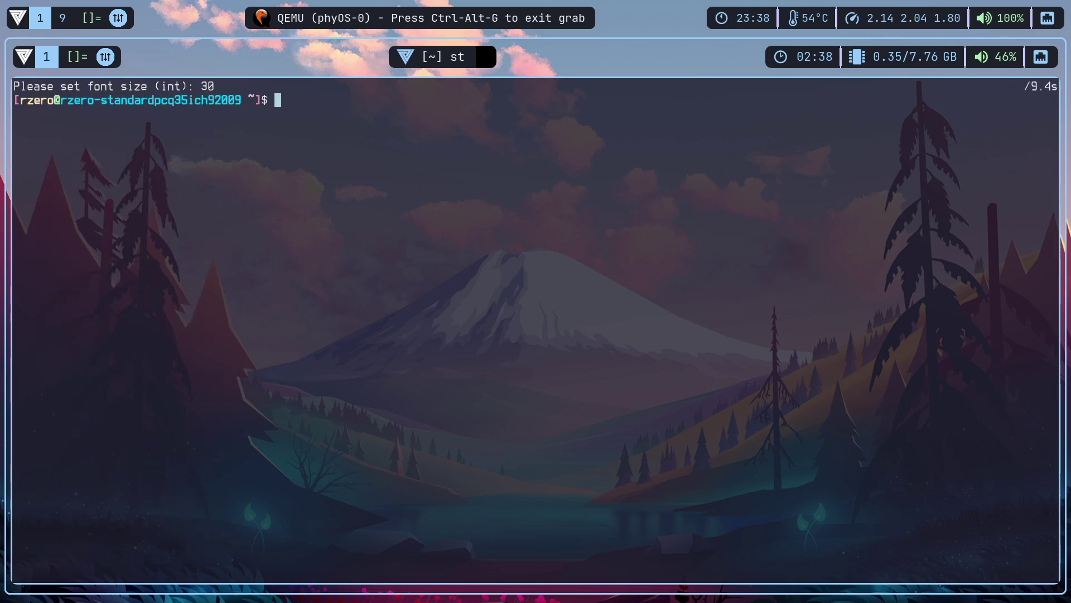
Set the bar height user_bh to 80 and rebuild pdwm with pdwm -b.
key("Up")
key("BackSpace")
key("BackSpace")
key("BackSpace")
key("BackSpace")
type("appr")
key("Return")
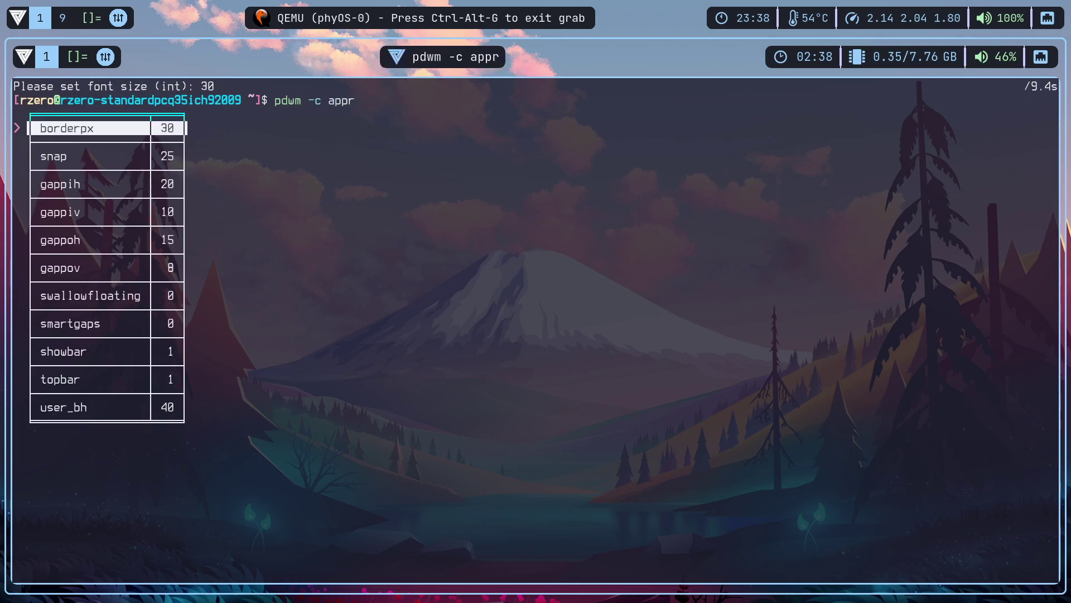
key("Up")
key("Return")
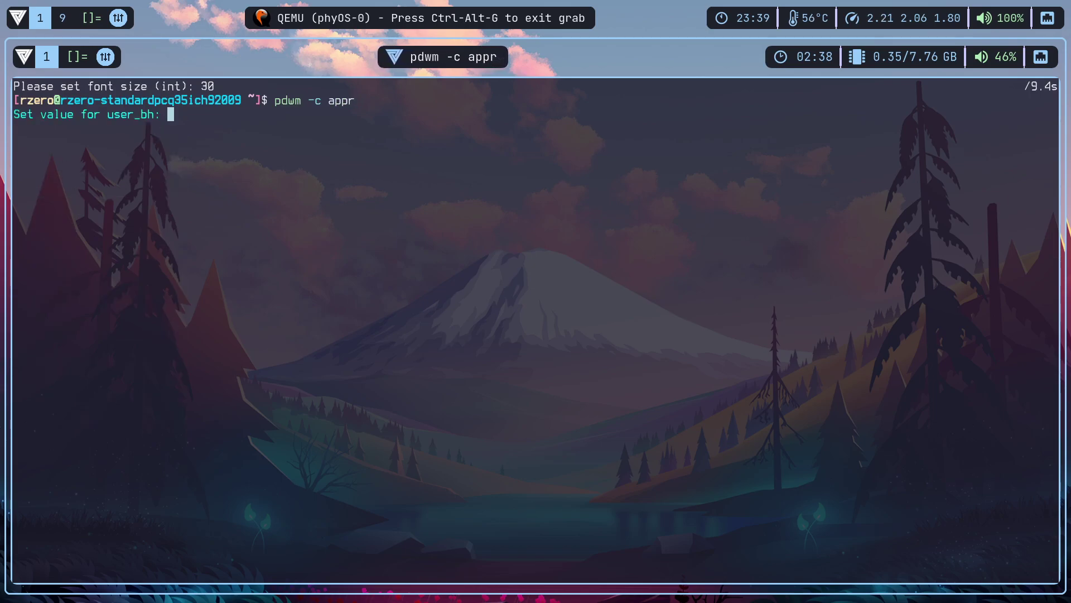
type("80")
key("Return")
type("pd")
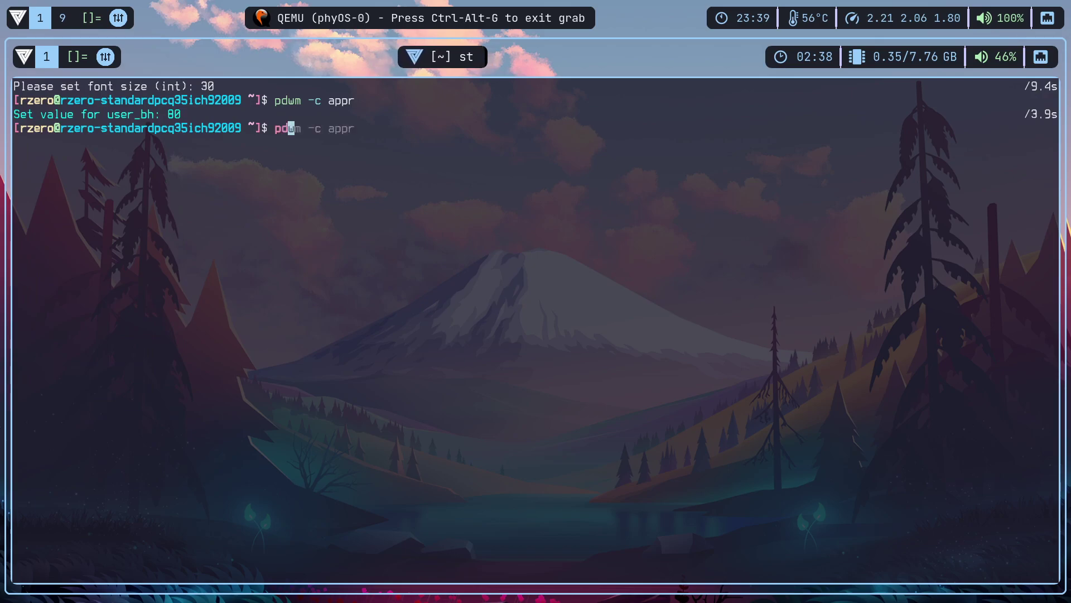
type("wm -b")
key("Return")
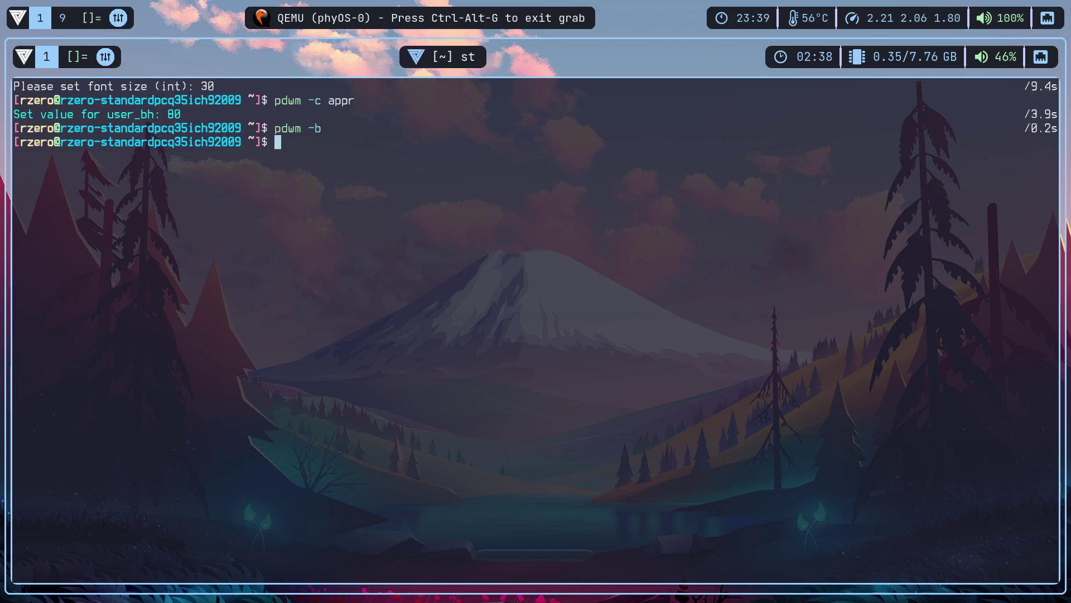
Restart dwm via Renew DWM in the power menu, then rerun pdwm -b from history.
key("Right")
key("Right")
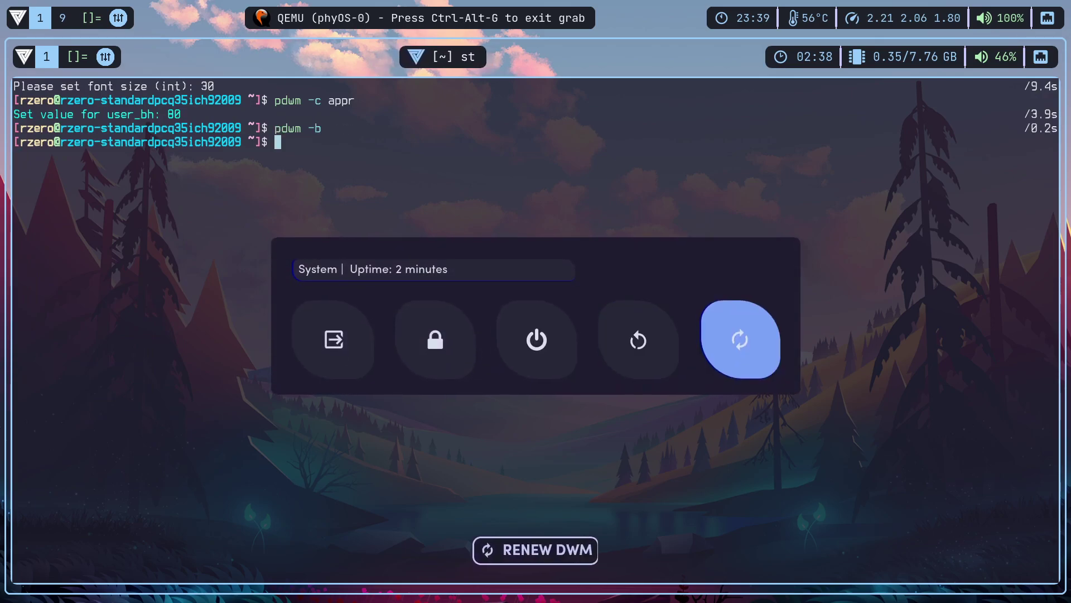
key("Return")
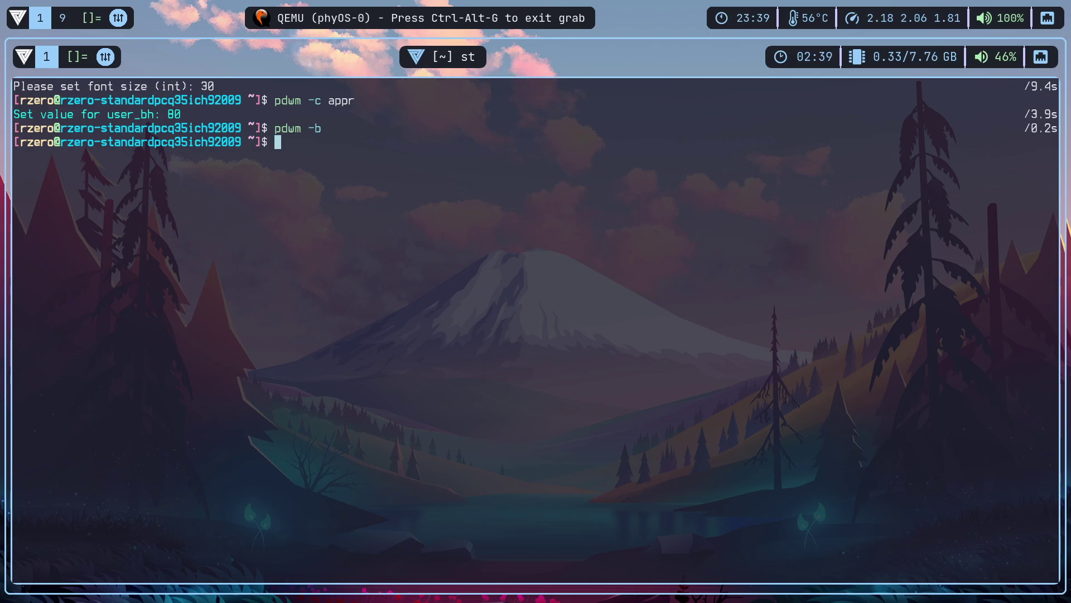
key("Return")
type("kill -9 $")
key("BackSpace")
key("BackSpace")
key("BackSpace")
key("BackSpace")
key("BackSpace")
key("BackSpace")
key("BackSpace")
key("BackSpace")
key("BackSpace")
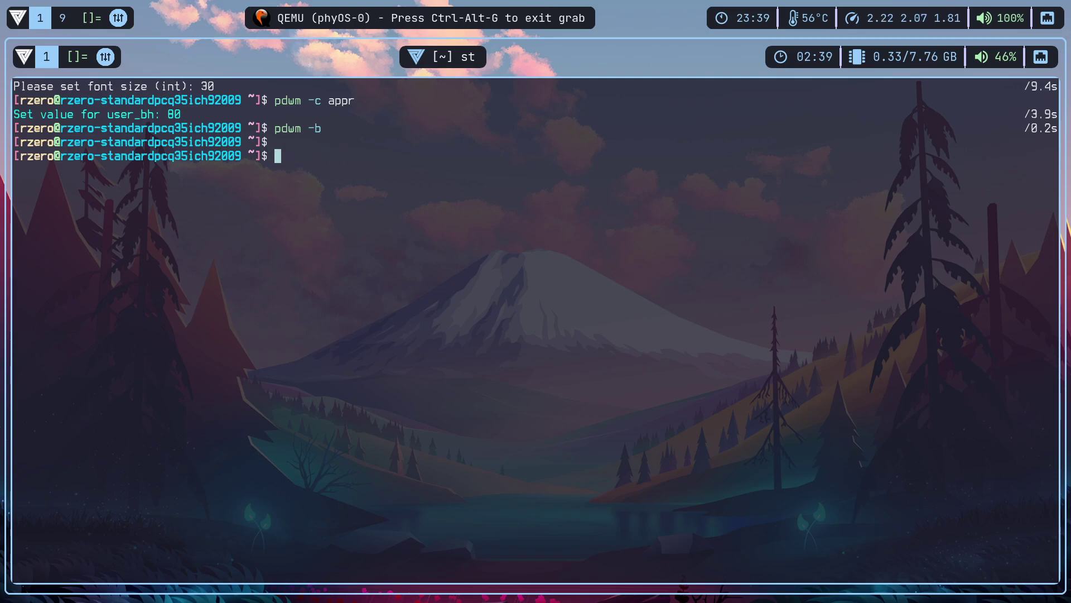
key("Up")
key("Return")
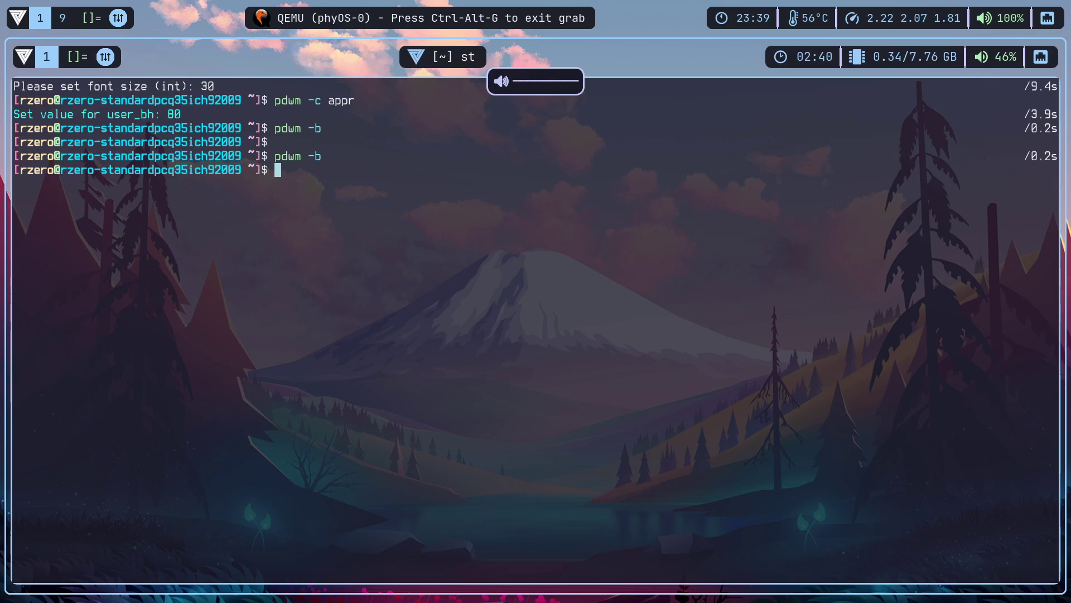
Change to ~/.config and browse in lf into the phyos/pdwm folder.
key("Return")
type("cd ~/.oonfig/")
key("Return")
key("ctrl+o")
key("j")
key("j")
key("j")
key("j")
key("j")
key("j")
key("j")
key("j")
key("k")
key("k")
key("k")
key("k")
key("k")
key("k")
key("k")
key("k")
key("j")
key("j")
key("j")
key("j")
key("j")
key("j")
key("j")
key("j")
key("k")
key("l")
key("j")
key("j")
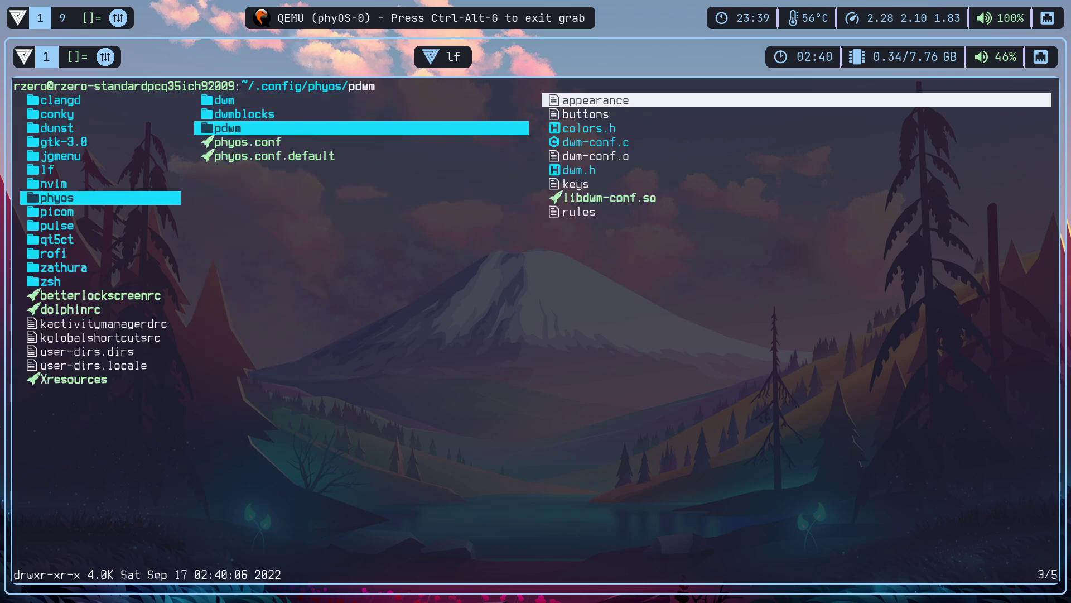
key("l")
key("j")
key("j")
key("j")
key("j")
key("j")
key("j")
key("j")
key("Escape")
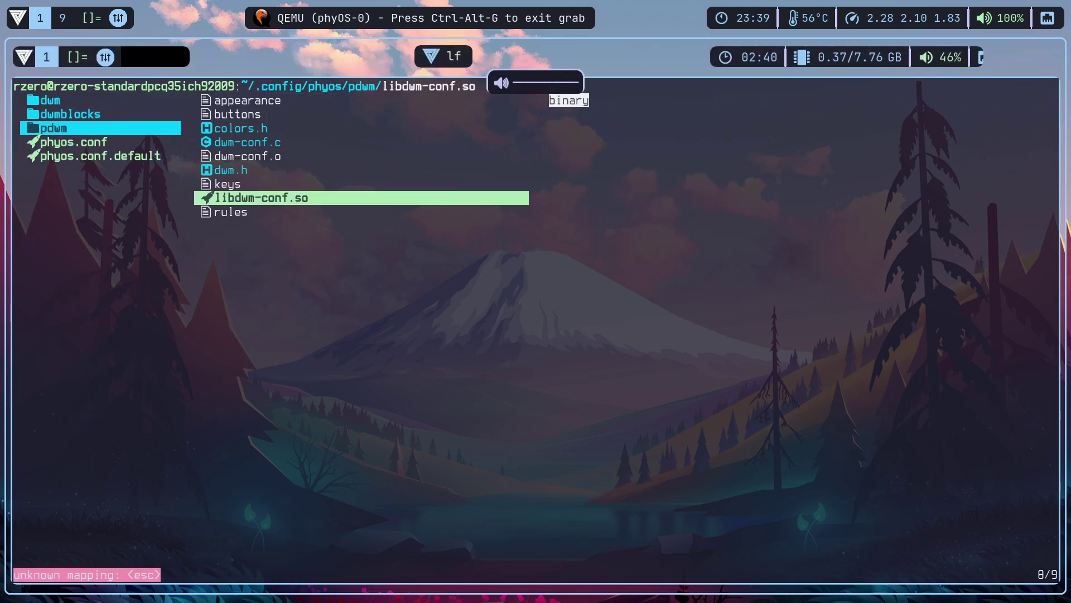
List the pdwm files and preview appearance in lf, showing borderpx 30, user_bh 80, Sofia Pro.
type("kj")
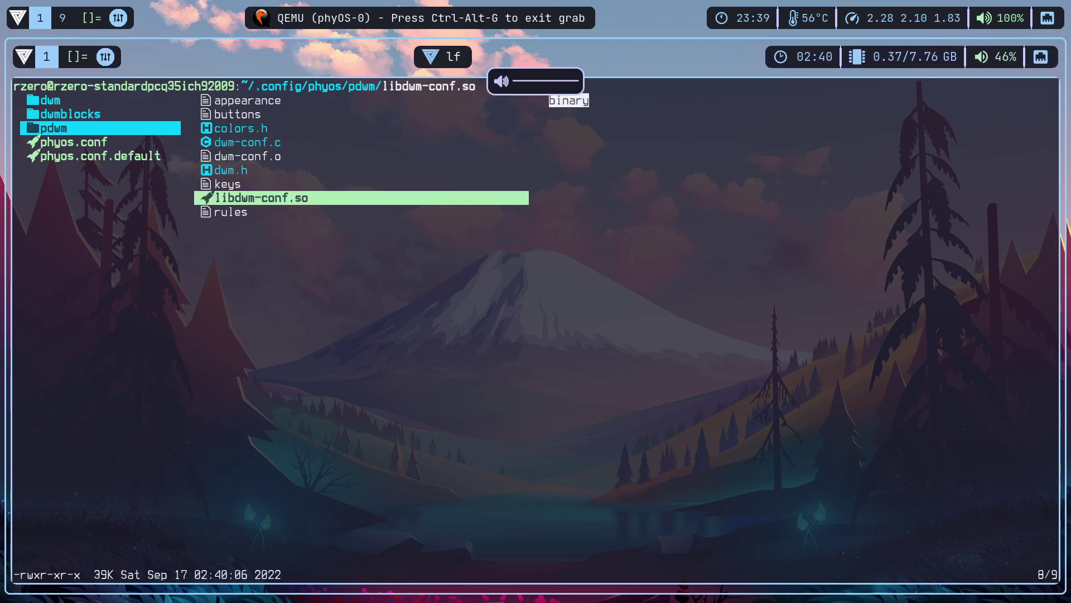
type("qls")
key("Return")
type("lf")
key("Return")
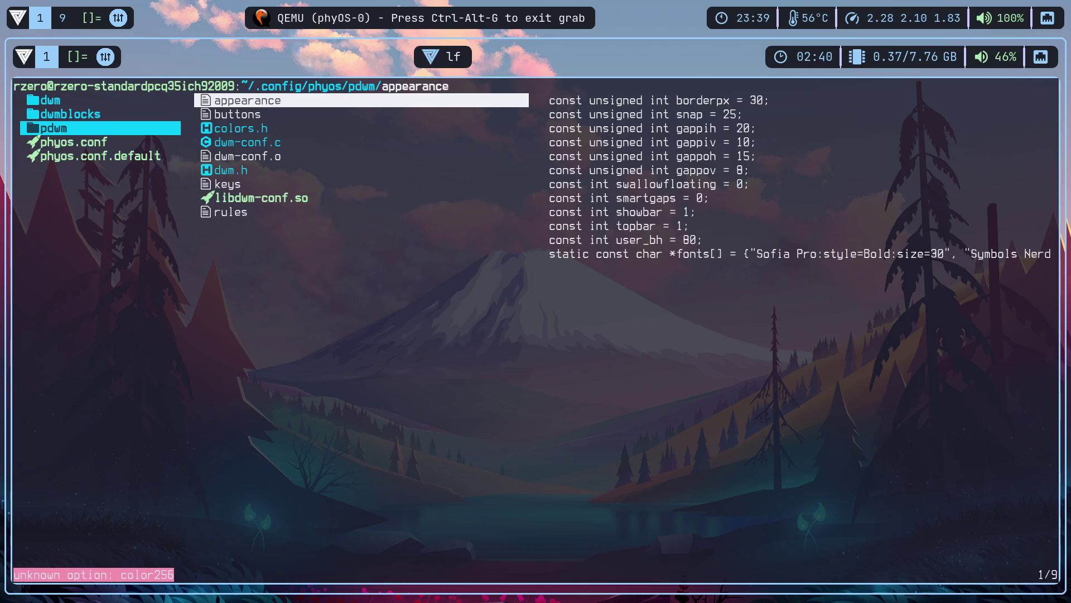
key("j")
key("j")
key("j")
key("j")
key("j")
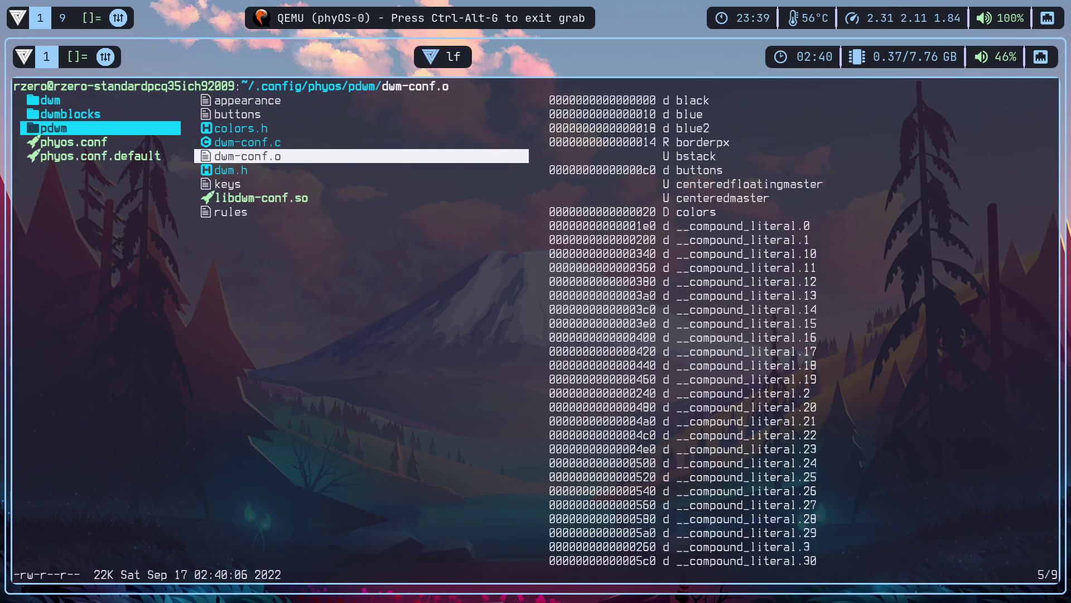
key("j")
key("j")
key("Escape")
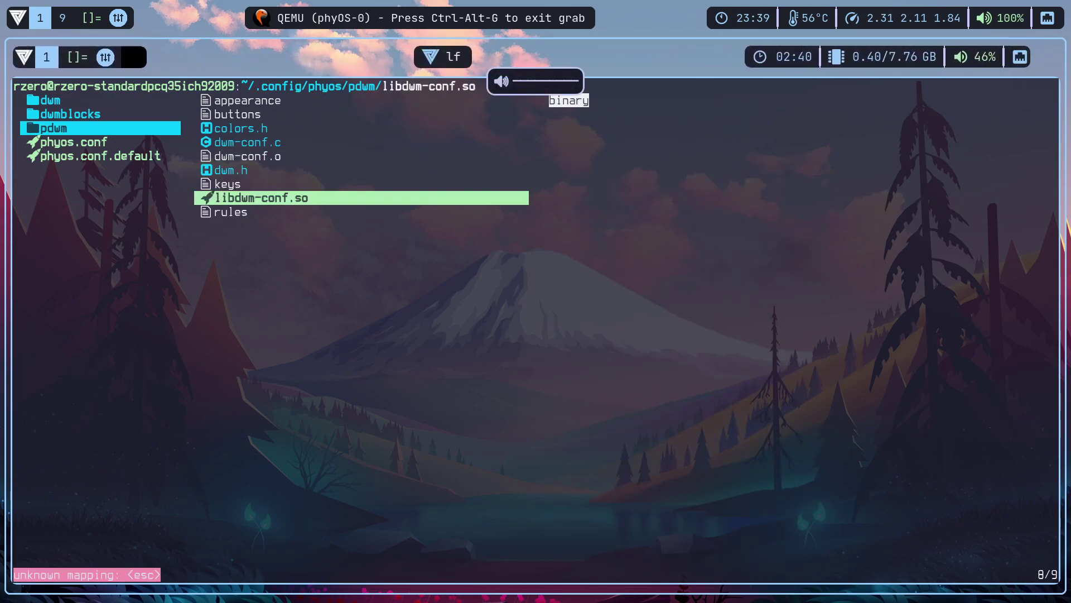
List the pdwm config files again and release the QEMU input grab with Ctrl+Alt+G.
type("q")
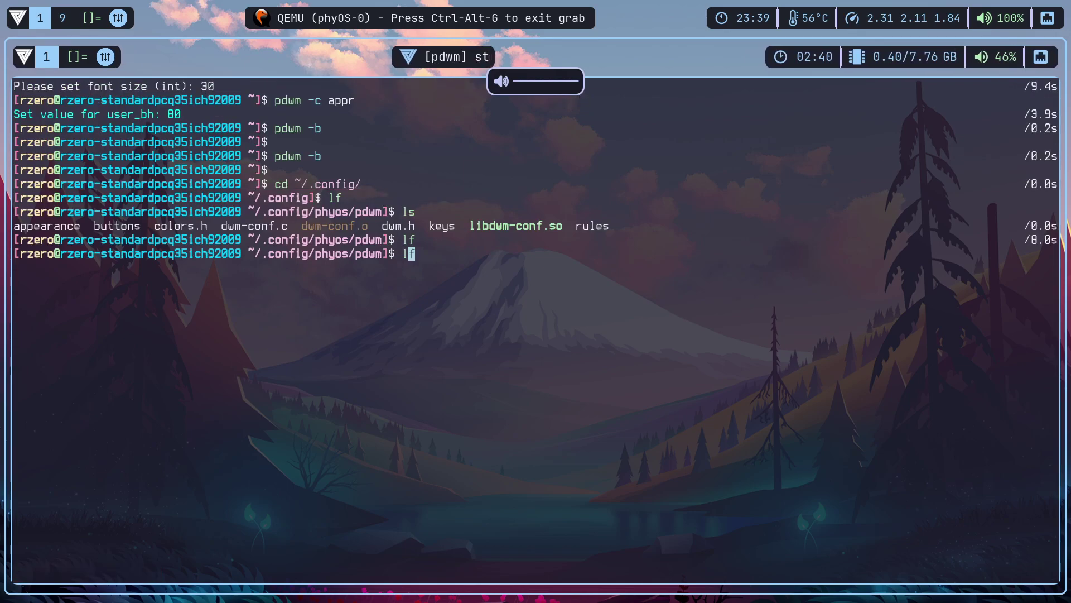
type("ls")
key("Return")
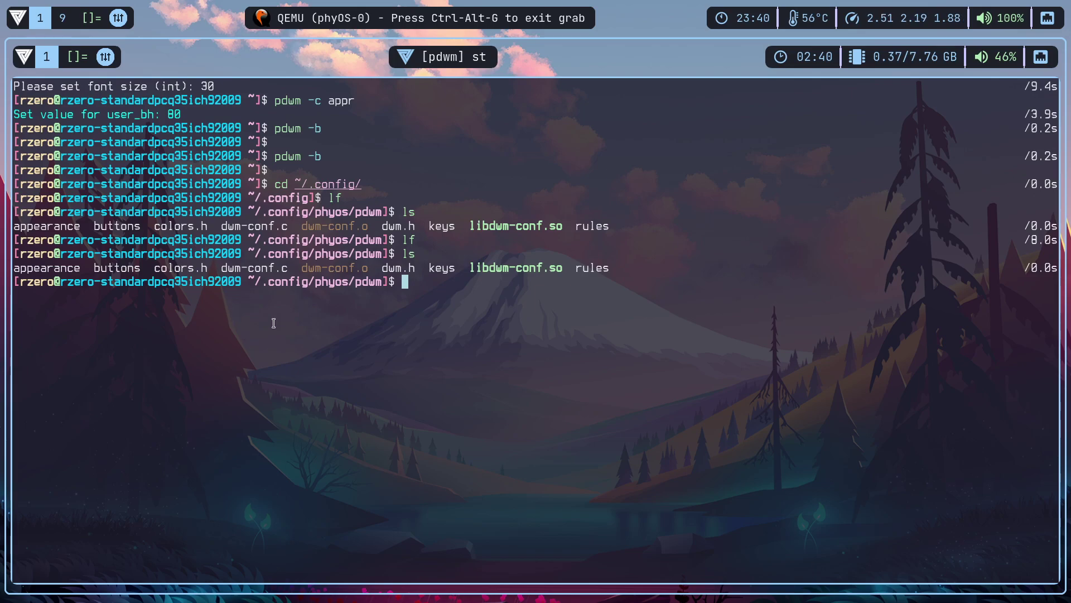
key("ctrl+alt+g")
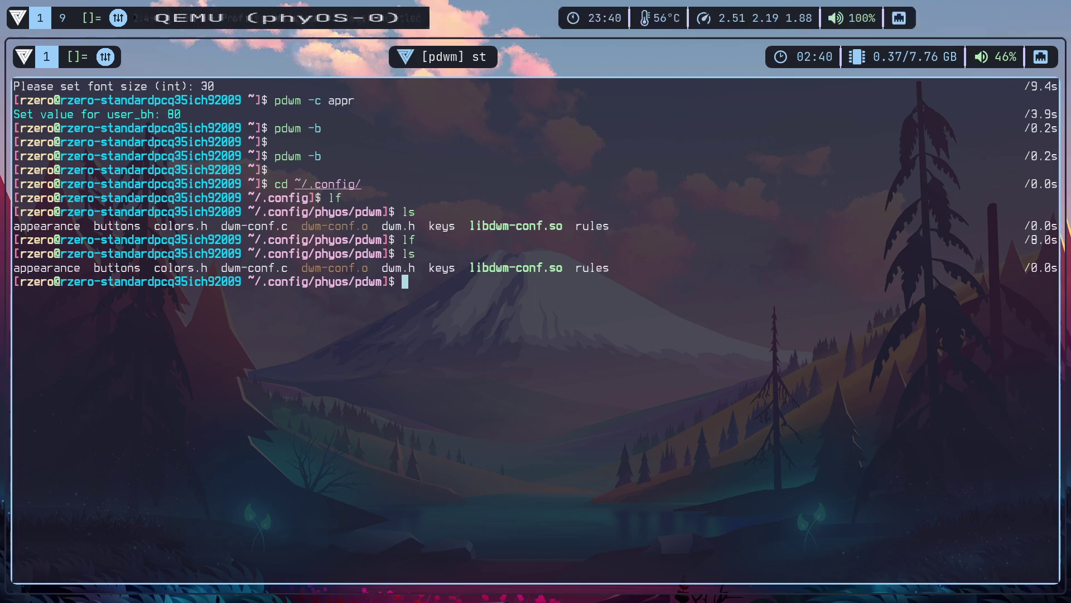